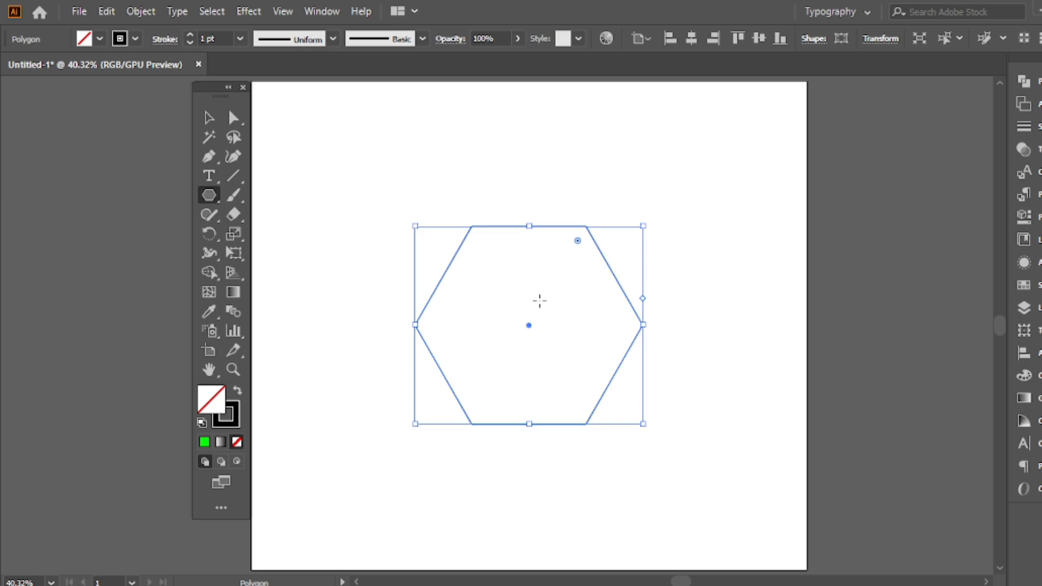
Rotate the hexagon 90° clockwise so that its corners point straight up and down
{"action": "left_click", "coordinate": [204, 115]}
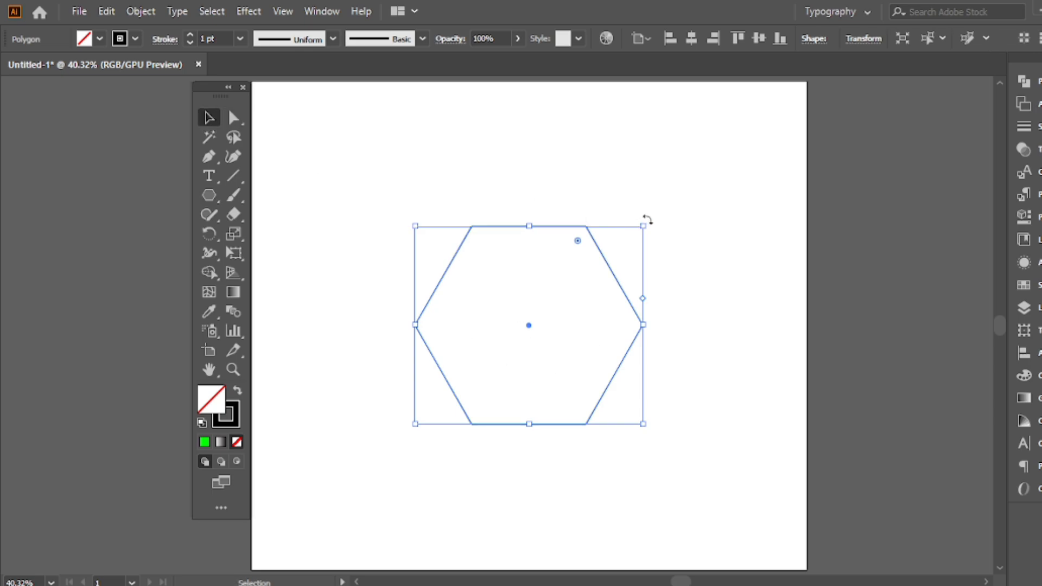
{"action": "left_click_drag", "start_coordinate": [646, 218], "coordinate": [596, 379]}
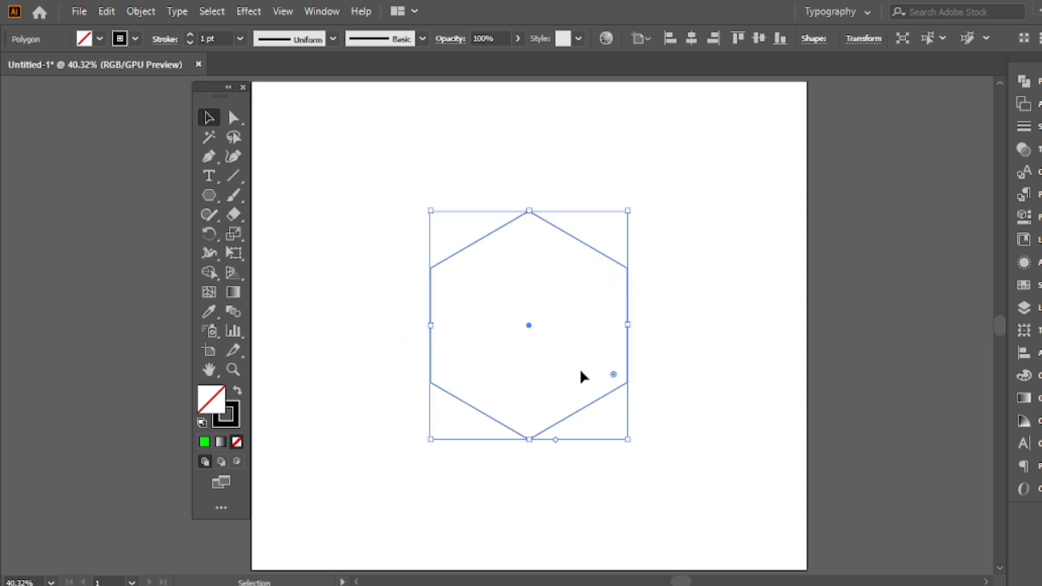
{"action": "left_click", "coordinate": [449, 140]}
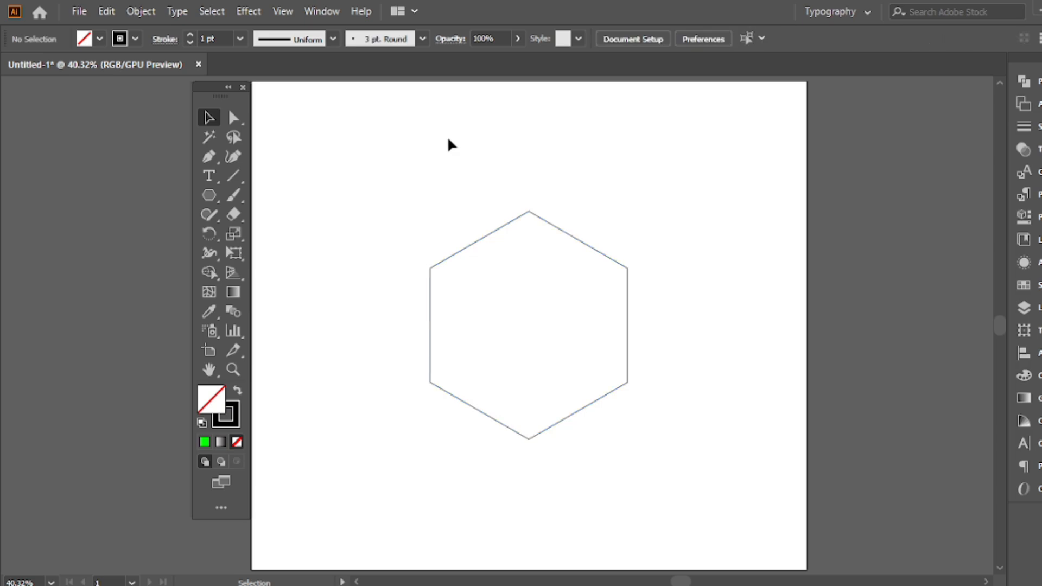
Swap the hexagon's fill and stroke to give it a solid black fill without an outline
{"action": "left_click_drag", "start_coordinate": [558, 190], "coordinate": [481, 274]}
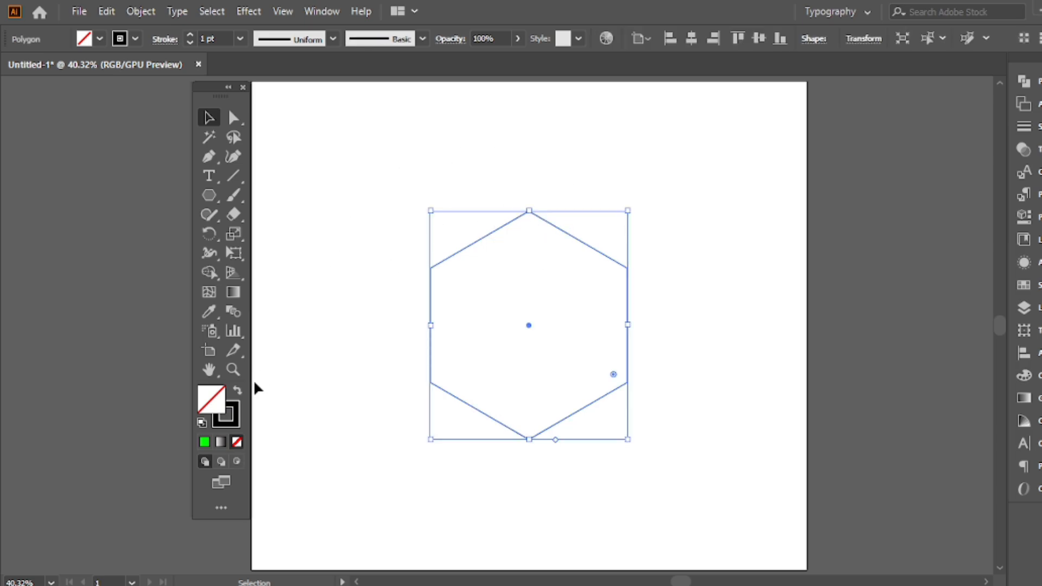
{"action": "left_click", "coordinate": [237, 392]}
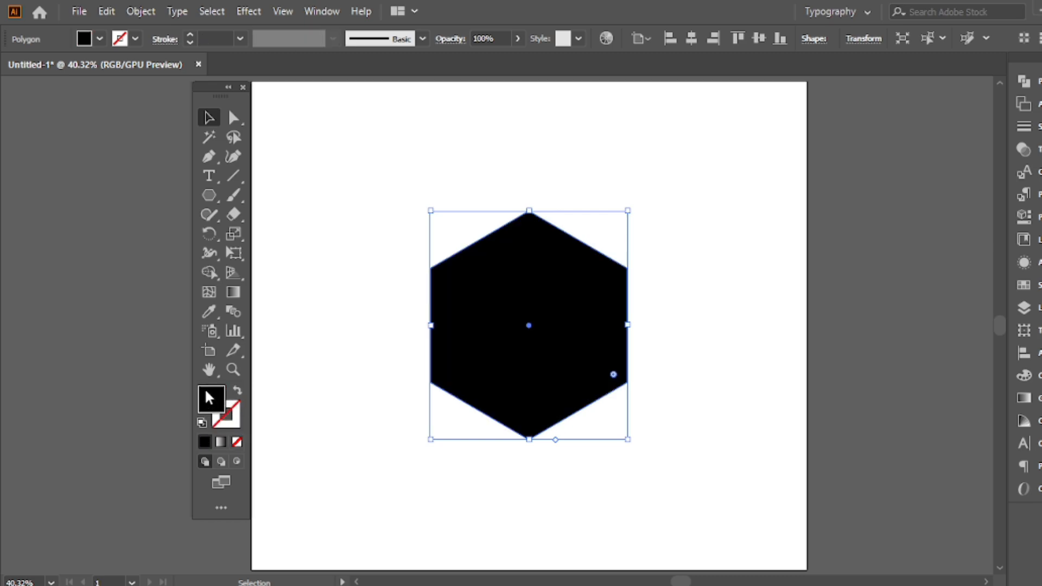
{"action": "left_click", "coordinate": [398, 272]}
{"action": "left_click", "coordinate": [488, 310]}
Delete the hexagon's upper-left and upper-right anchor points to make a kite shape
{"action": "left_click", "coordinate": [210, 158]}
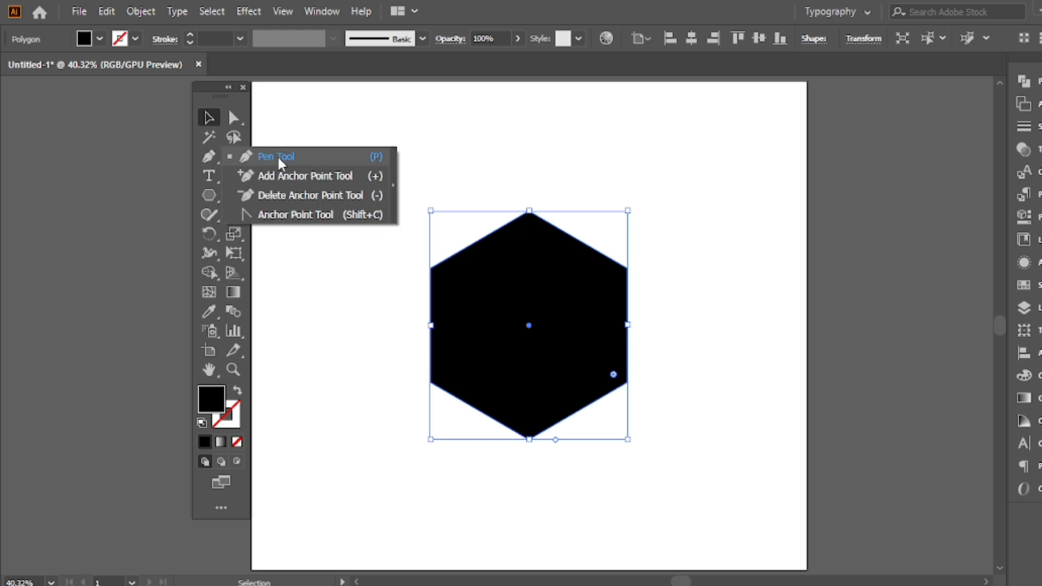
{"action": "left_click", "coordinate": [283, 195]}
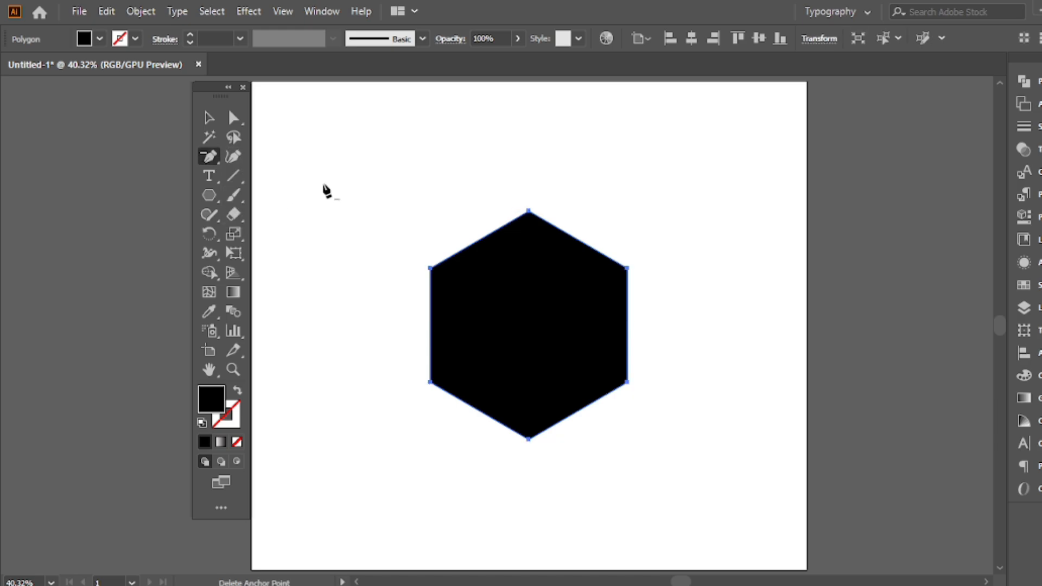
{"action": "left_click", "coordinate": [431, 268]}
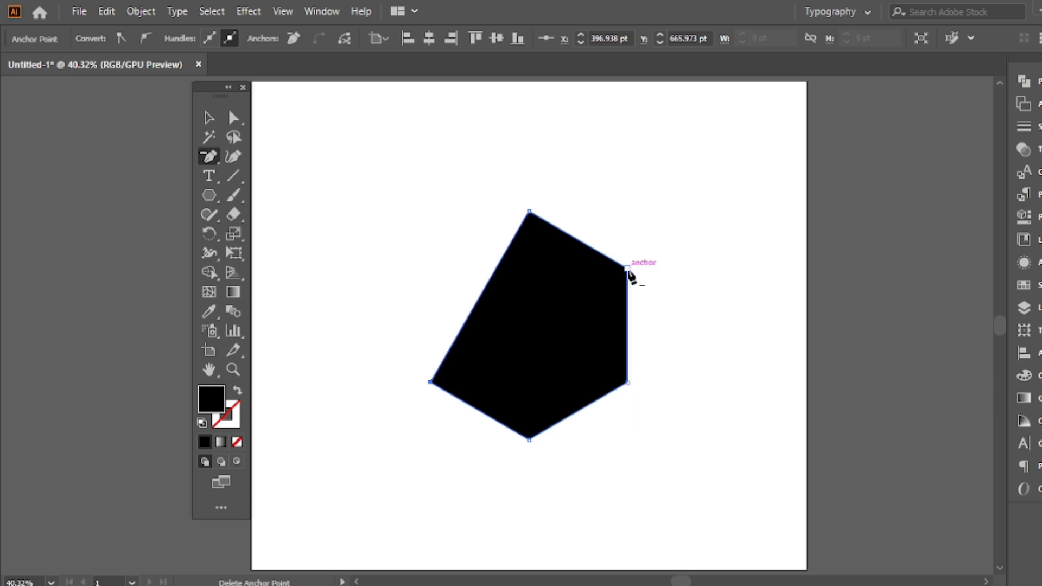
{"action": "left_click", "coordinate": [628, 269]}
{"action": "left_click", "coordinate": [210, 117]}
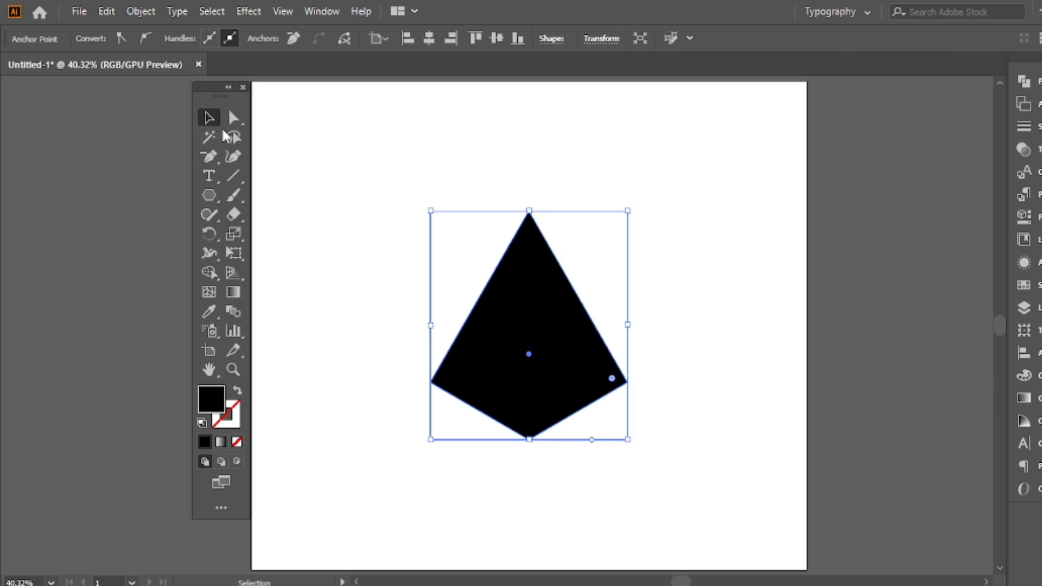
{"action": "left_click", "coordinate": [505, 153]}
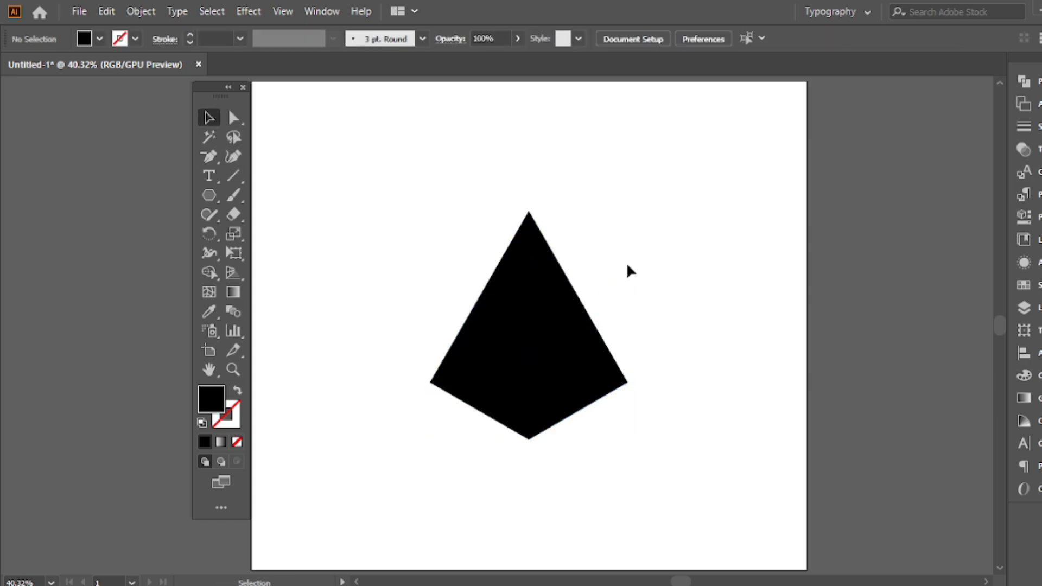
{"action": "left_click_drag", "start_coordinate": [632, 228], "coordinate": [401, 425]}
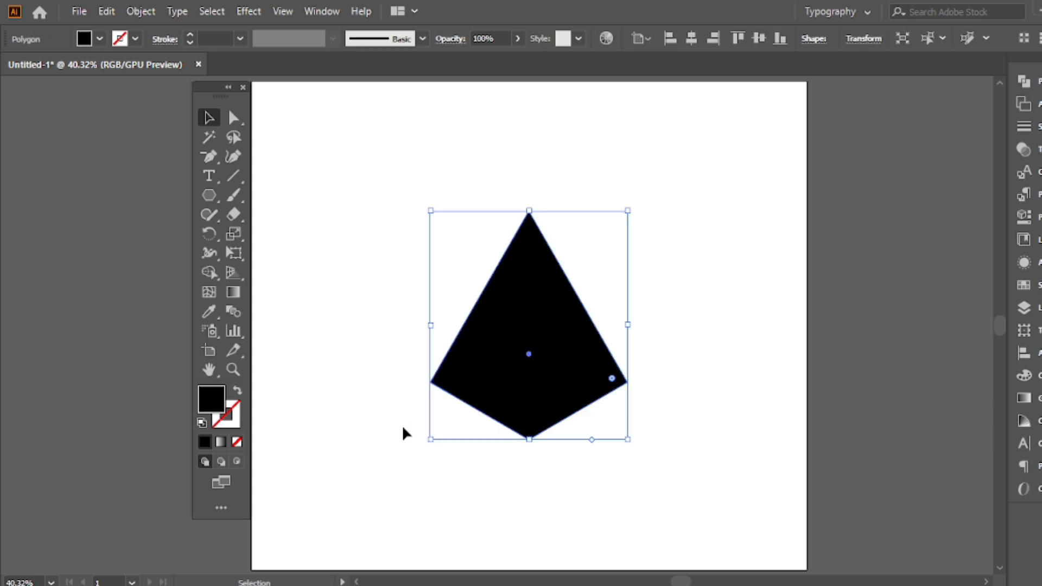
{"action": "left_click", "coordinate": [441, 166]}
Pull only the kite's top anchor point straight up to stretch the shape into a tall spike
{"action": "left_click", "coordinate": [233, 117]}
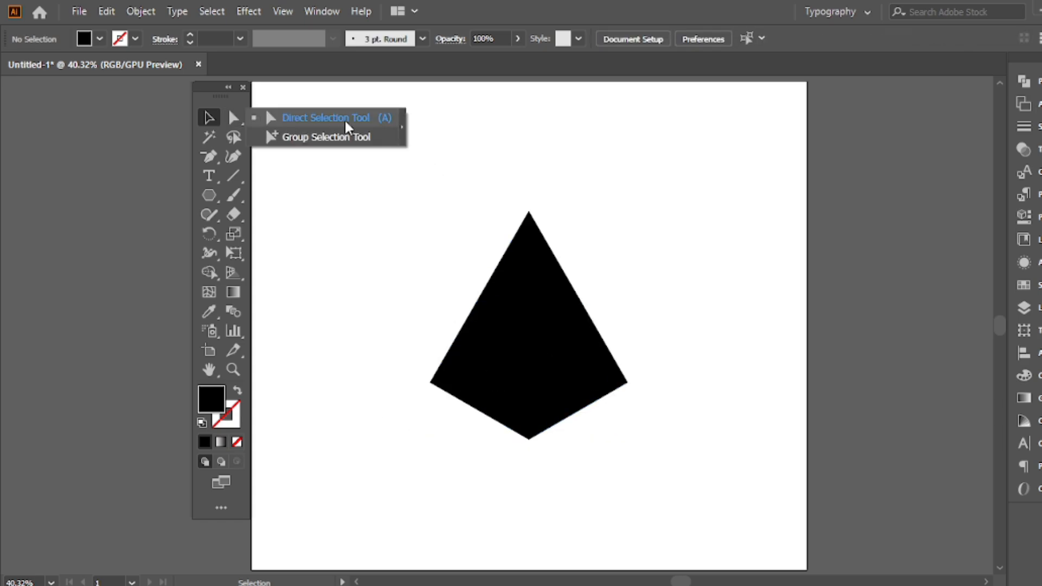
{"action": "left_click", "coordinate": [345, 122]}
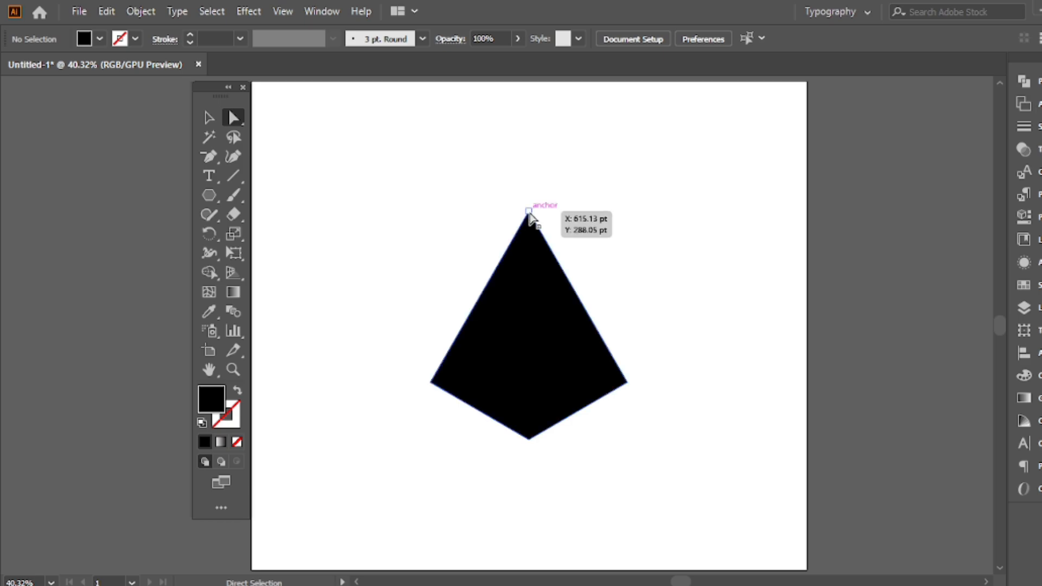
{"action": "left_click_drag", "start_coordinate": [530, 212], "coordinate": [528, 190]}
{"action": "key", "text": "ctrl+0"}
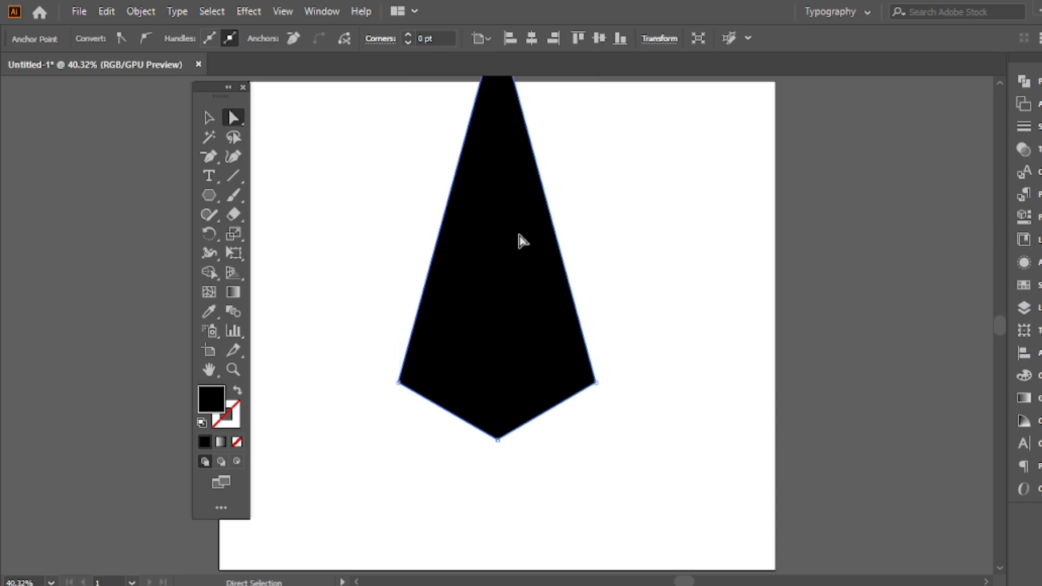
Scale the spike down proportionally to less than half its size and place it in the artboard's upper middle
{"action": "left_click", "coordinate": [209, 117]}
{"action": "left_click_drag", "start_coordinate": [534, 205], "coordinate": [512, 314]}
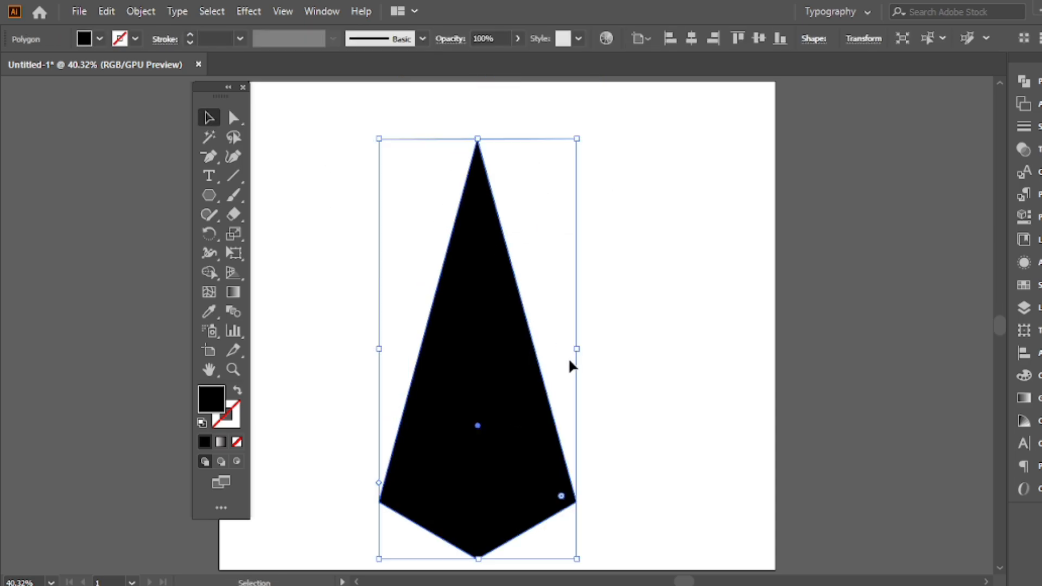
{"action": "left_click_drag", "start_coordinate": [578, 348], "coordinate": [517, 343]}
{"action": "left_click_drag", "start_coordinate": [503, 391], "coordinate": [513, 259]}
{"action": "left_click", "coordinate": [444, 188]}
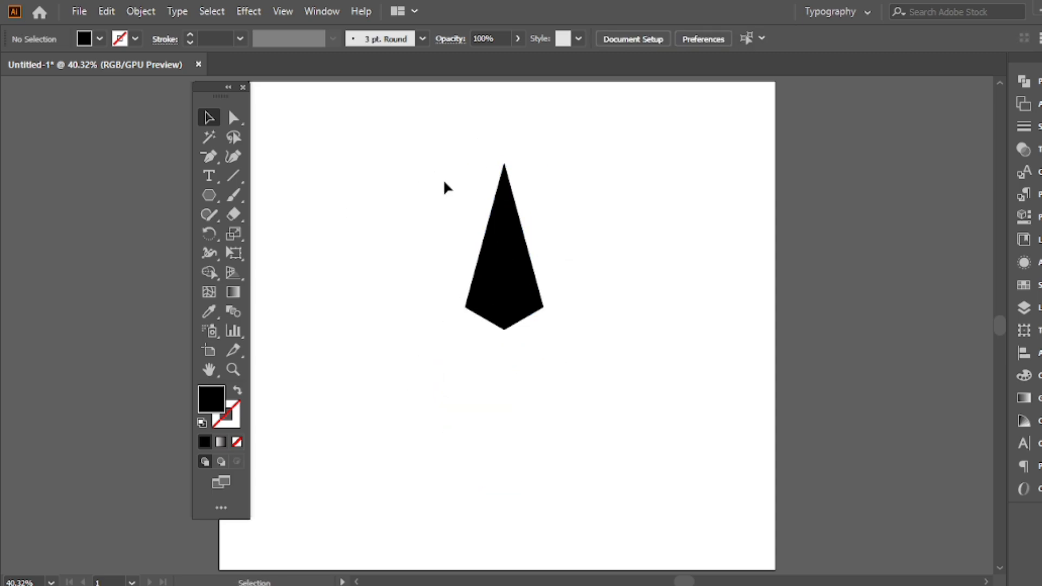
Lengthen the spike by raising its top anchor point further, keeping its width, and reposition it around the artboard's middle
{"action": "left_click_drag", "start_coordinate": [234, 117], "coordinate": [281, 120]}
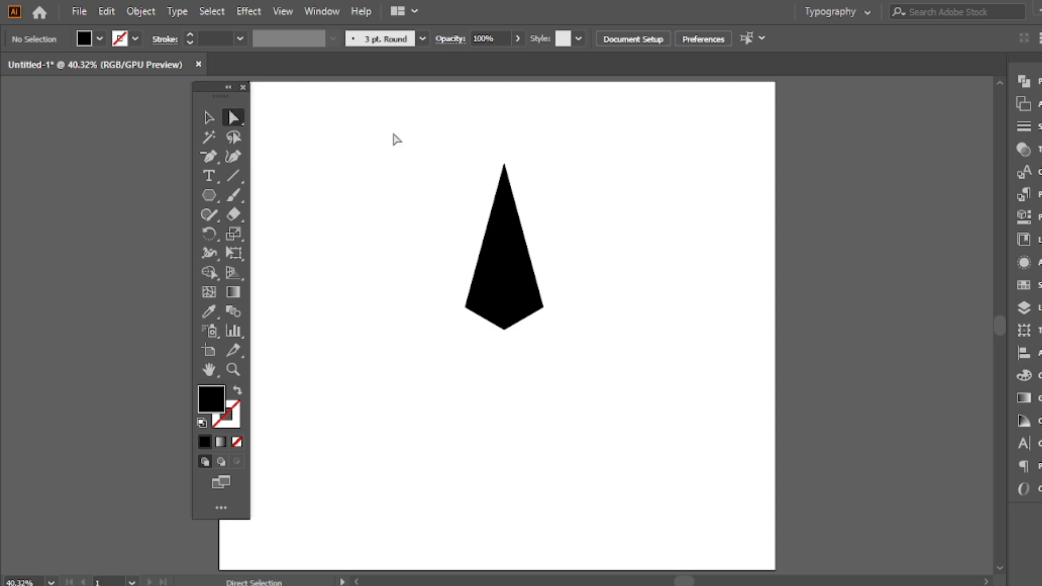
{"action": "left_click_drag", "start_coordinate": [503, 252], "coordinate": [496, 405]}
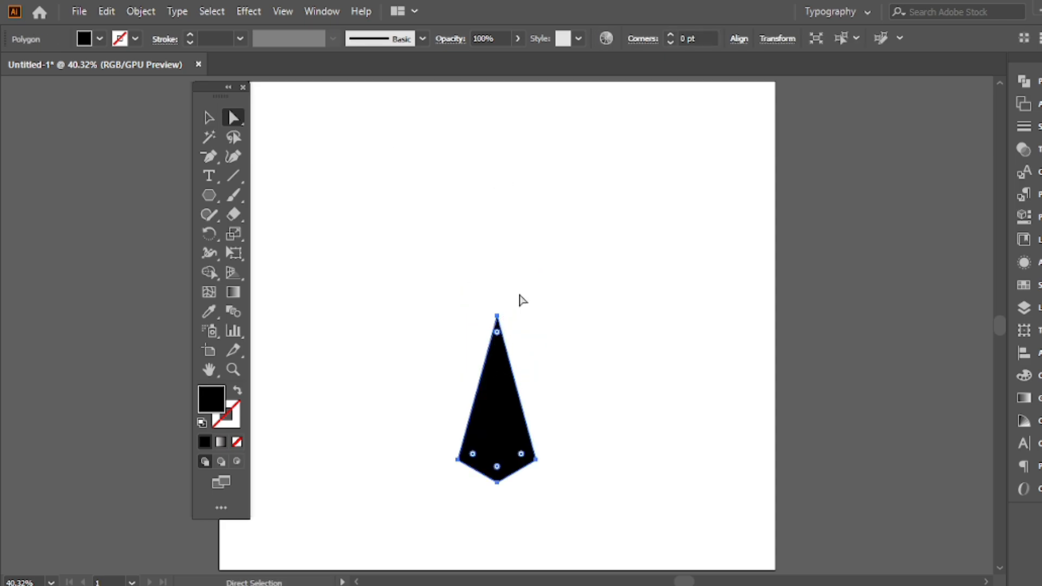
{"action": "left_click_drag", "start_coordinate": [519, 293], "coordinate": [497, 216]}
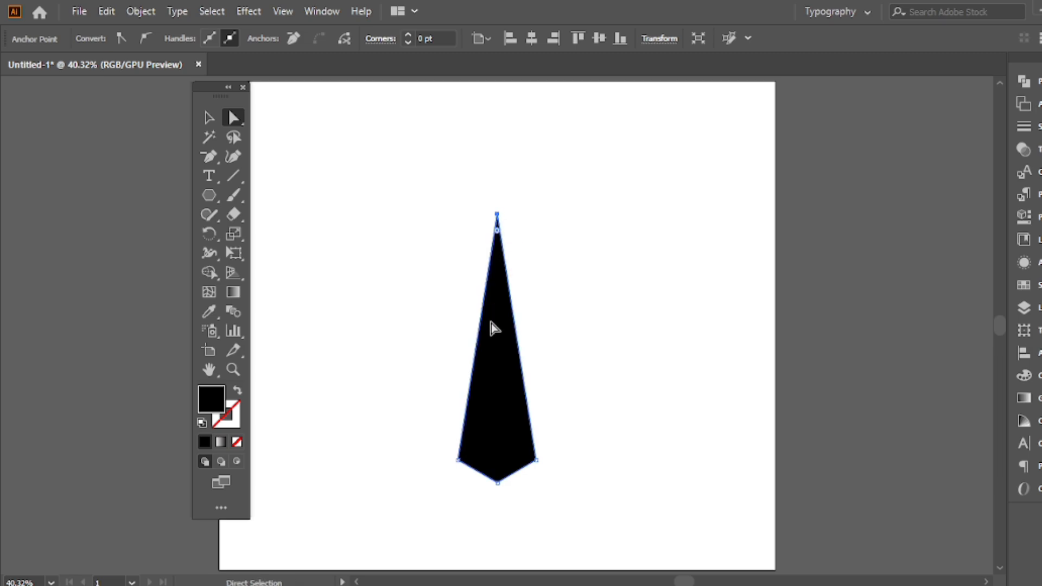
{"action": "left_click", "coordinate": [211, 118]}
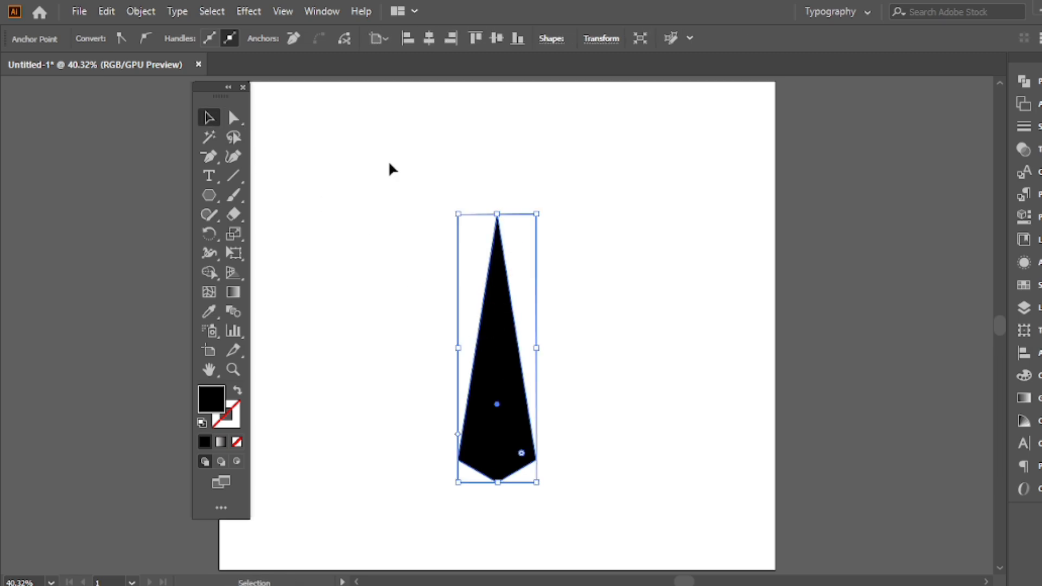
{"action": "left_click_drag", "start_coordinate": [500, 367], "coordinate": [498, 338]}
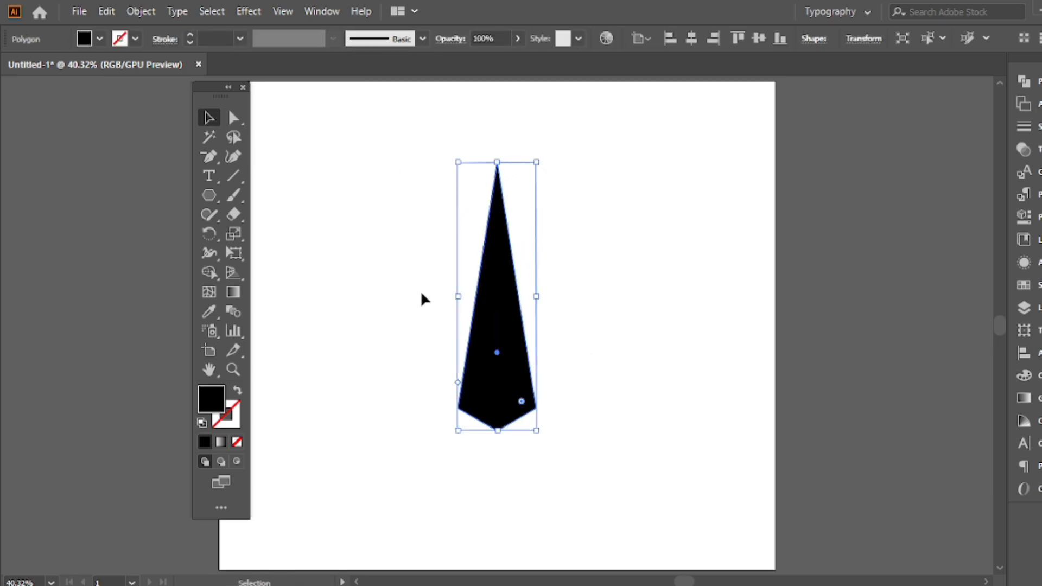
{"action": "left_click", "coordinate": [413, 227]}
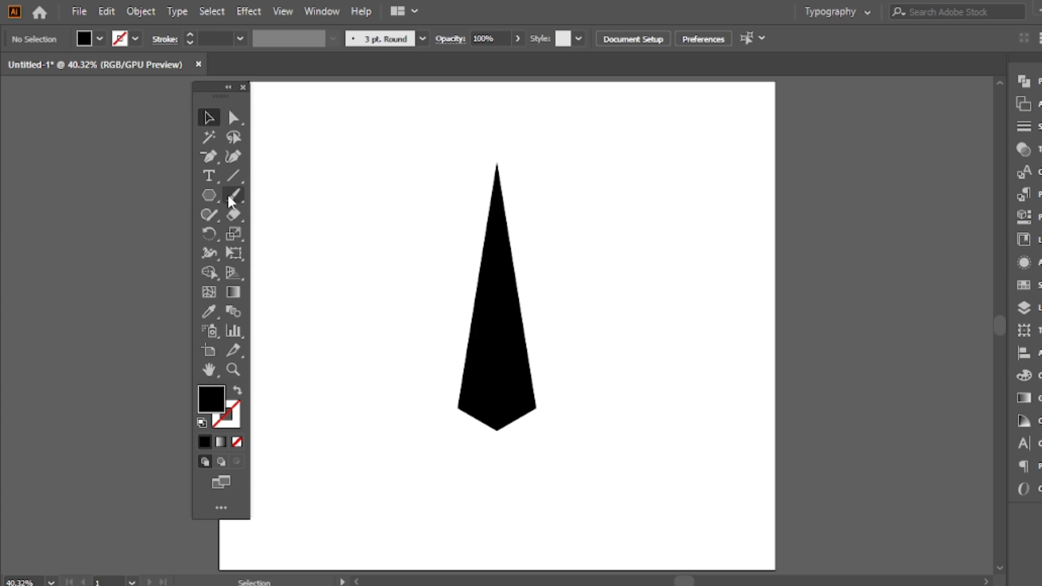
Draw a straight vertical line through the spike's centre, extending beyond its top and bottom tips
{"action": "left_click_drag", "start_coordinate": [225, 174], "coordinate": [336, 175]}
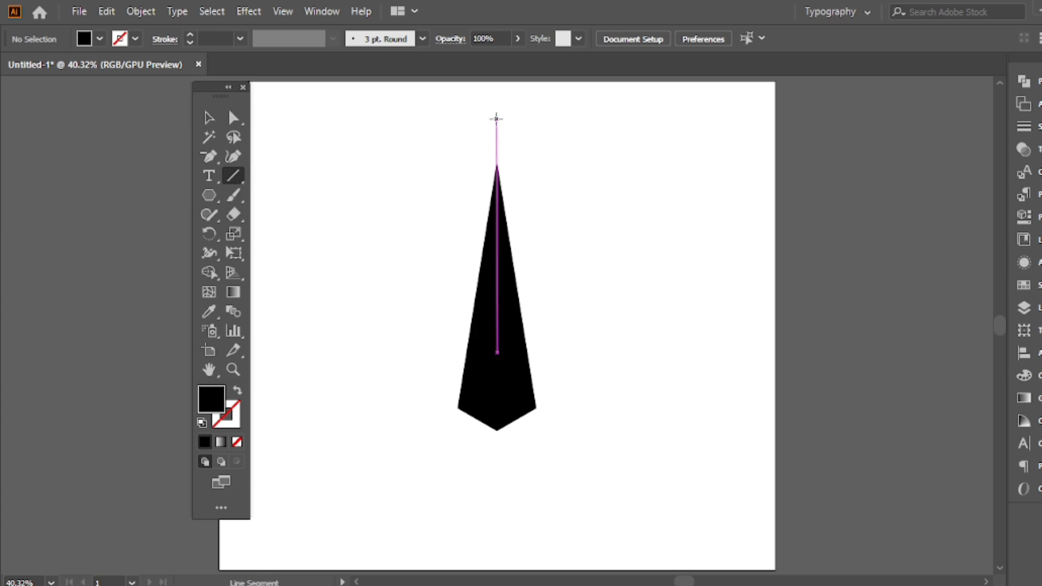
{"action": "left_click_drag", "start_coordinate": [497, 116], "coordinate": [497, 523]}
{"action": "left_click", "coordinate": [205, 118]}
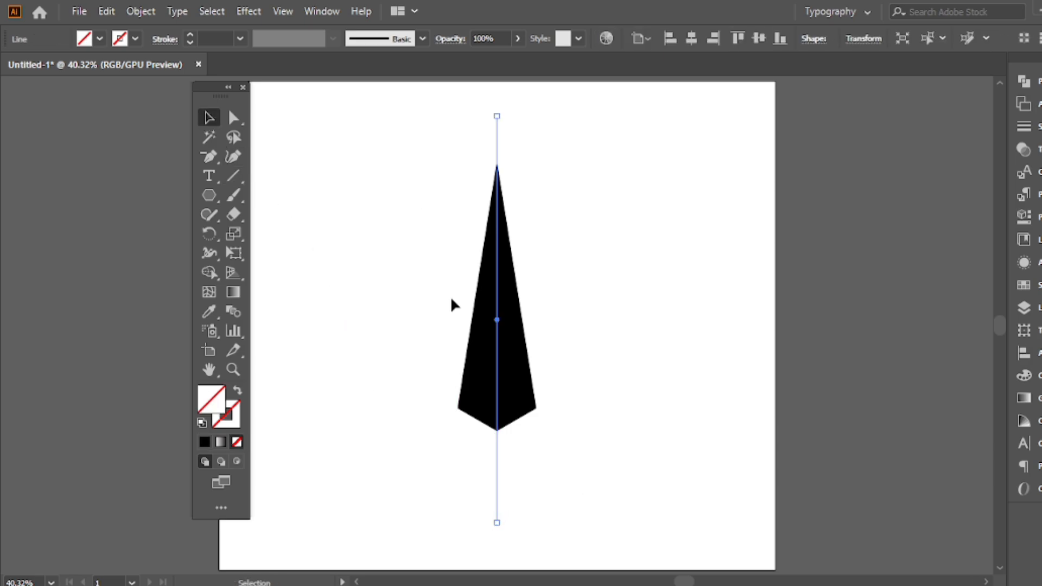
Split the spike along the centre line into left and right halves with Shape Builder, using a black fill
{"action": "left_click_drag", "start_coordinate": [418, 135], "coordinate": [605, 422]}
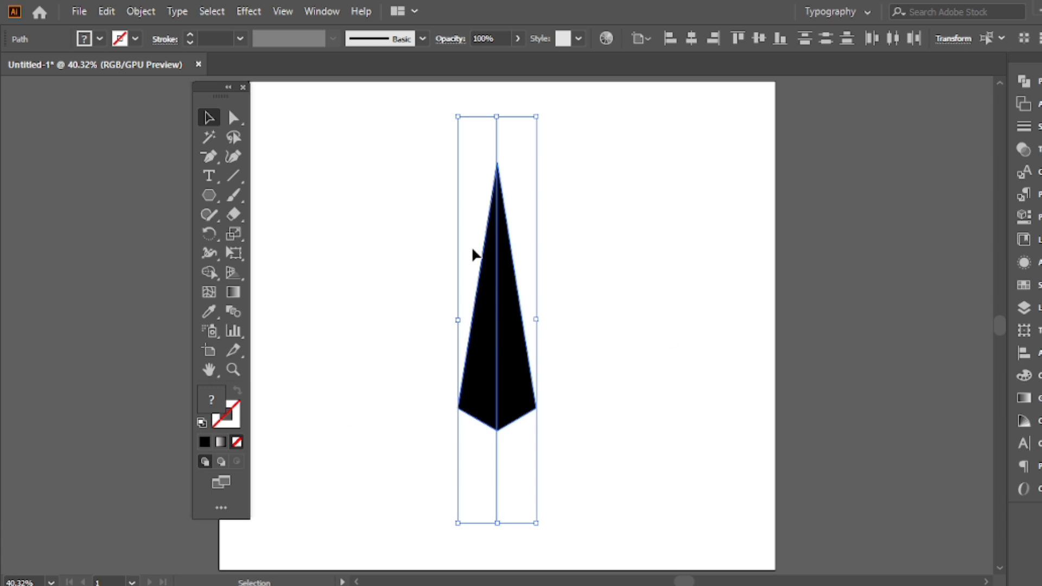
{"action": "mouse_move", "coordinate": [197, 267]}
{"action": "left_mouse_down"}
{"action": "mouse_move", "coordinate": [333, 274]}
{"action": "mouse_move", "coordinate": [302, 275]}
{"action": "left_mouse_up"}
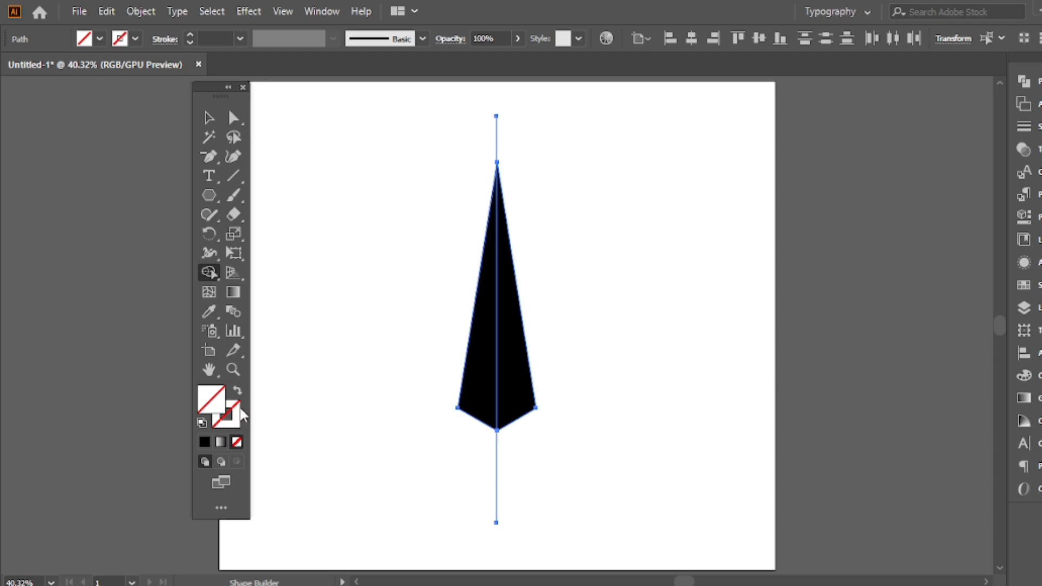
{"action": "left_click", "coordinate": [201, 423]}
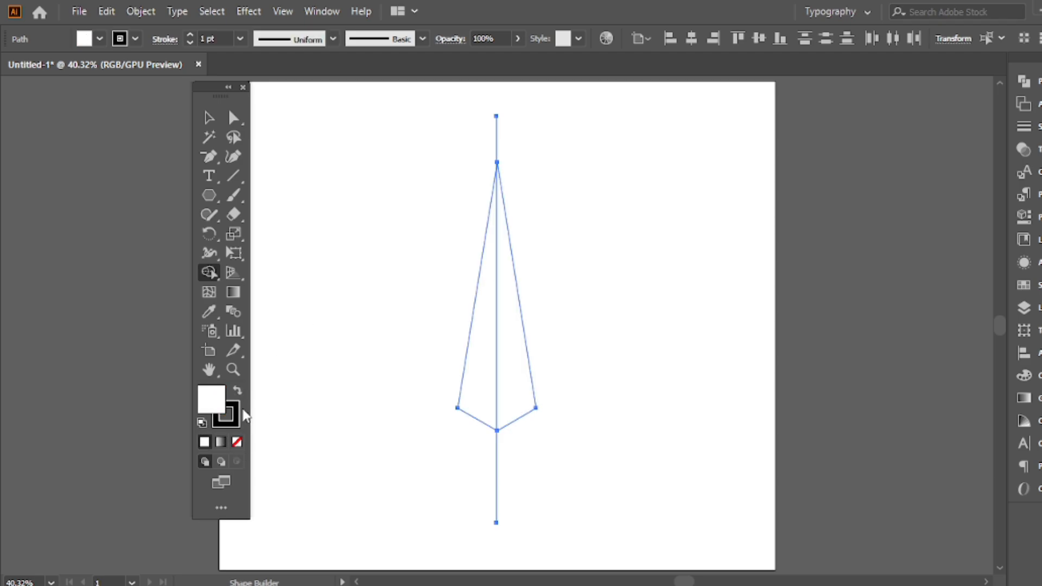
{"action": "left_click", "coordinate": [238, 393]}
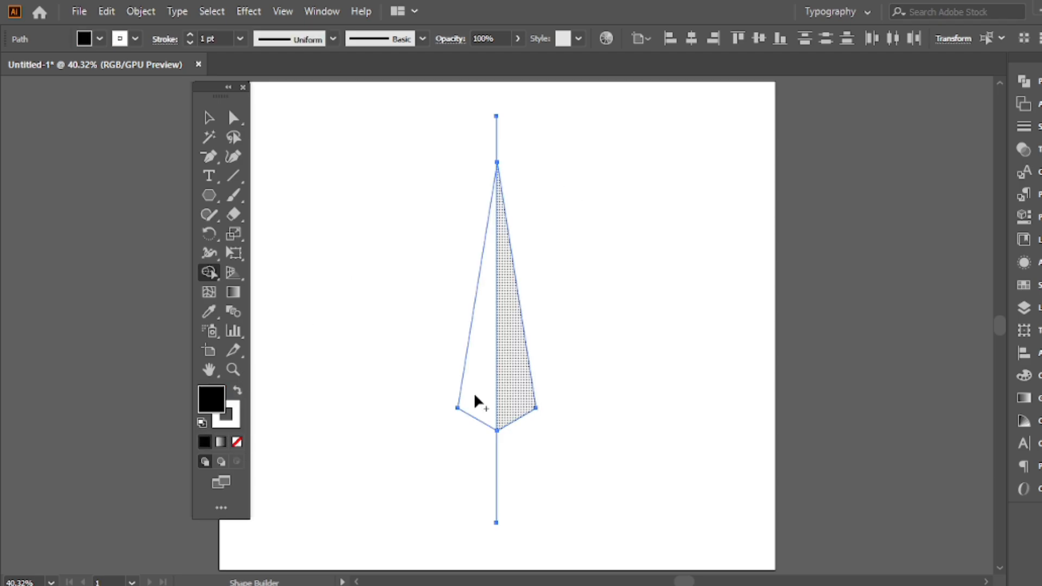
{"action": "left_click", "coordinate": [513, 295]}
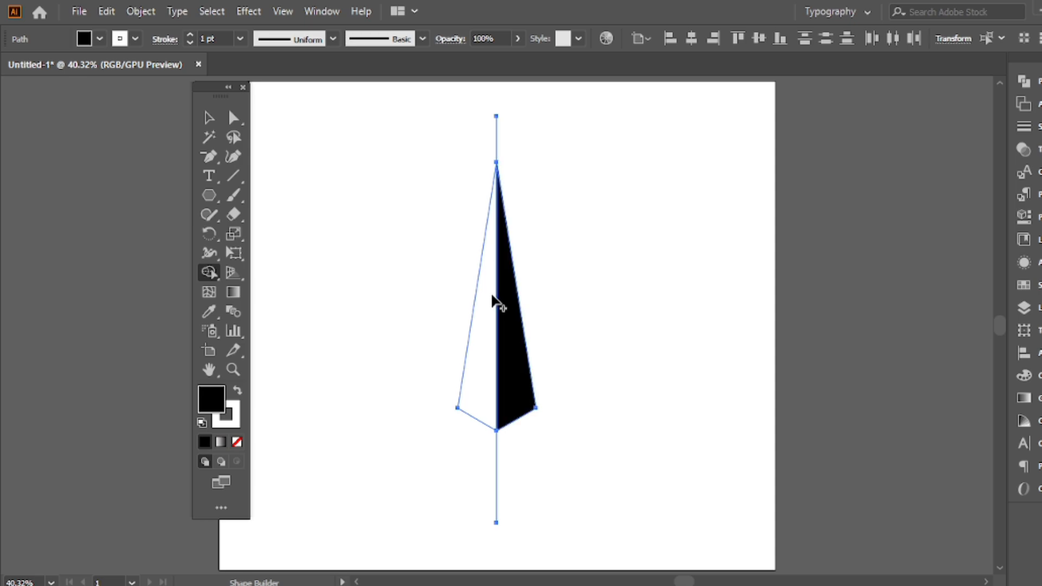
{"action": "left_click", "coordinate": [491, 295]}
Remove the leftover line segments above and below the spike with Shape Builder
{"action": "left_click_drag", "start_coordinate": [475, 141], "coordinate": [590, 144], "text": "alt"}
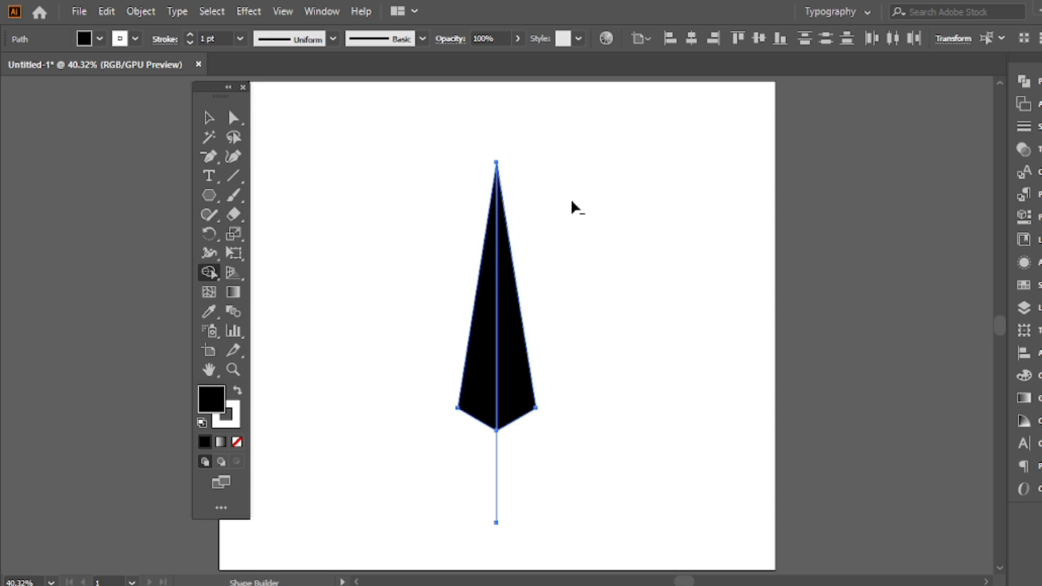
{"action": "left_click_drag", "start_coordinate": [449, 455], "coordinate": [549, 453], "text": "alt"}
{"action": "left_click", "coordinate": [210, 119]}
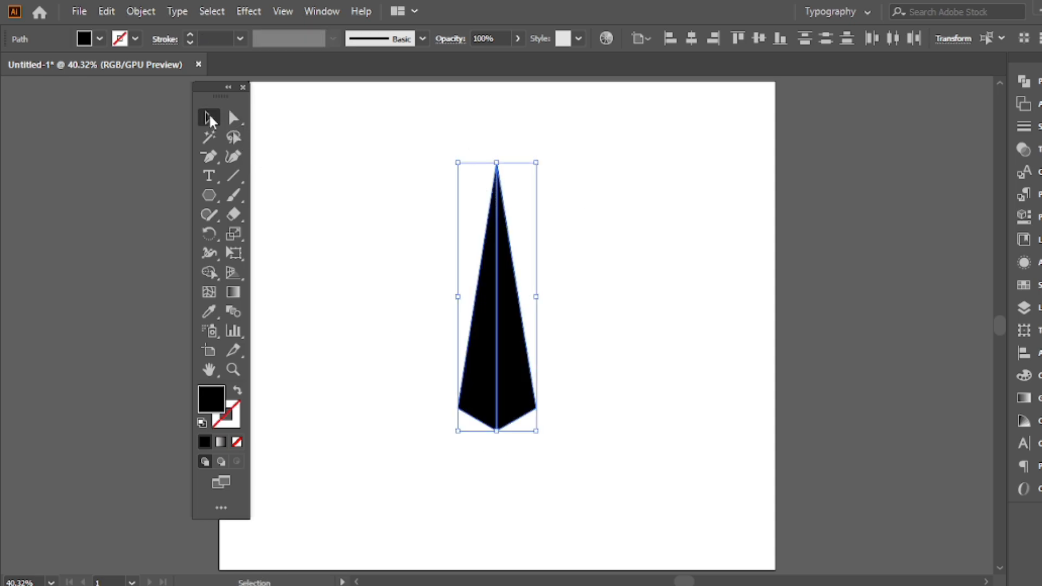
{"action": "left_click", "coordinate": [416, 245]}
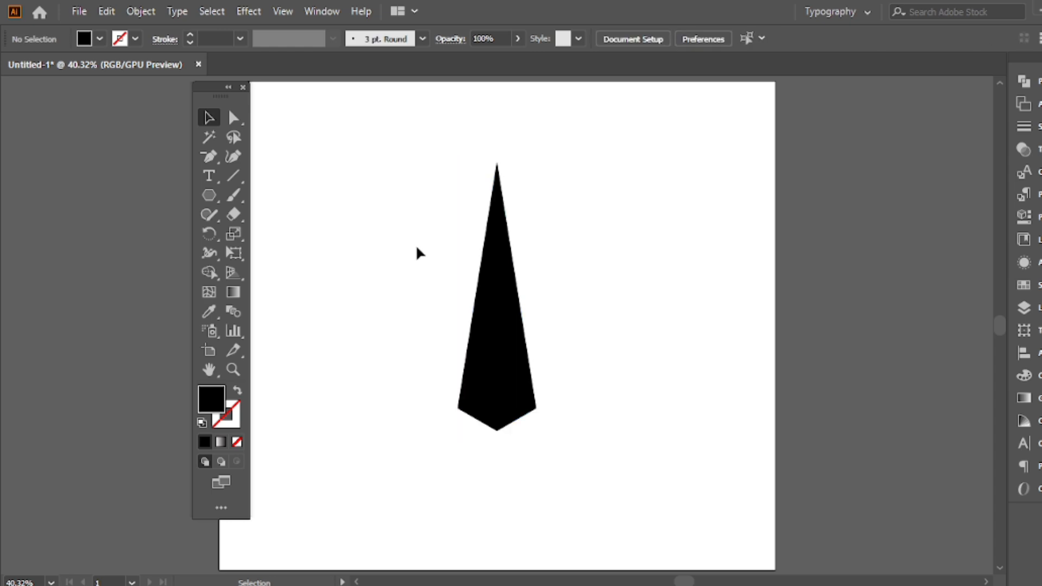
Fill the spike's right half with the White, Black linear gradient preset
{"action": "left_click", "coordinate": [512, 315]}
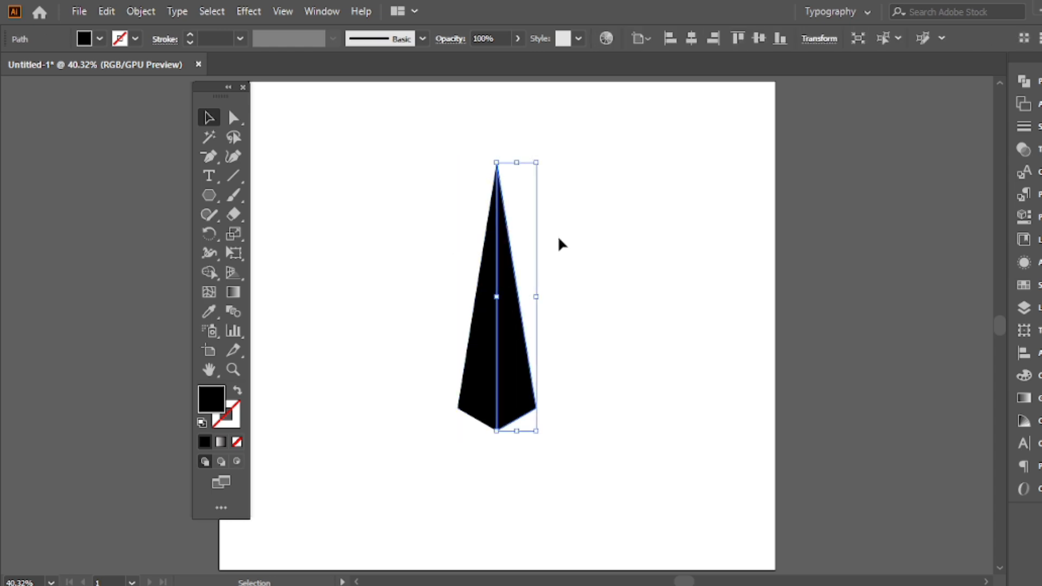
{"action": "left_click", "coordinate": [477, 272], "text": "shift"}
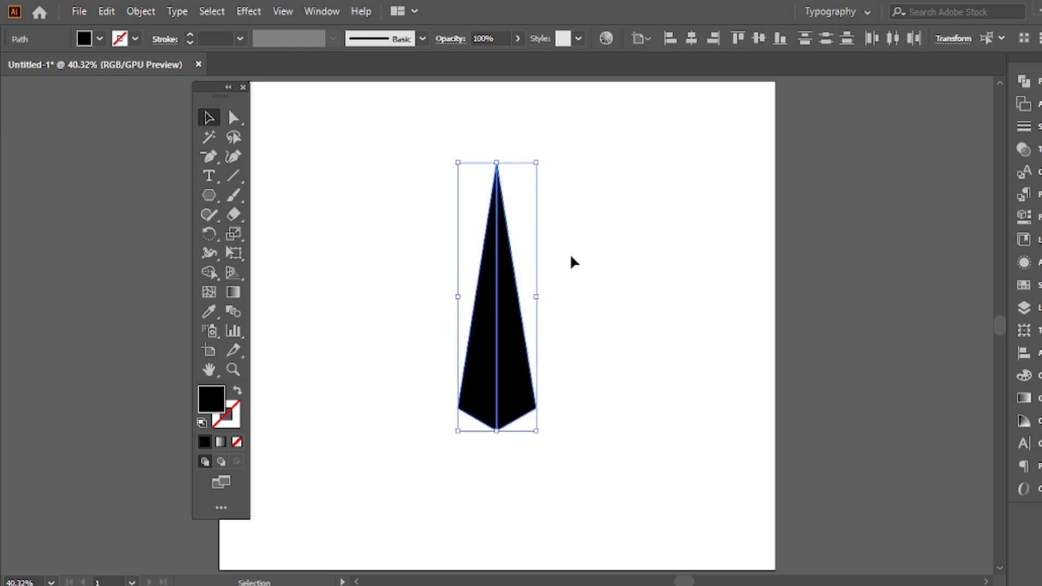
{"action": "left_click", "coordinate": [420, 182]}
{"action": "left_click", "coordinate": [507, 318]}
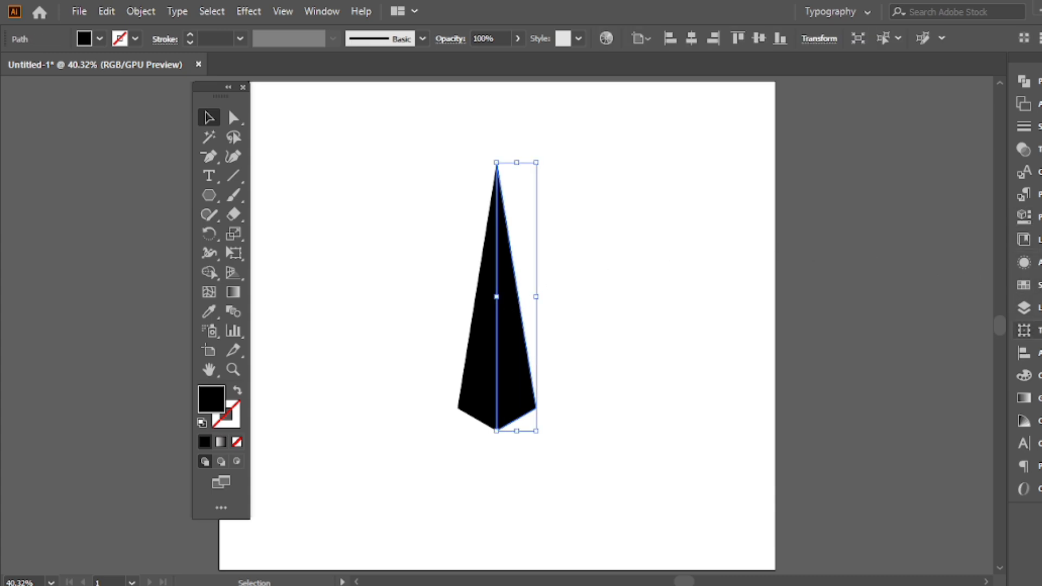
{"action": "left_click", "coordinate": [1024, 398]}
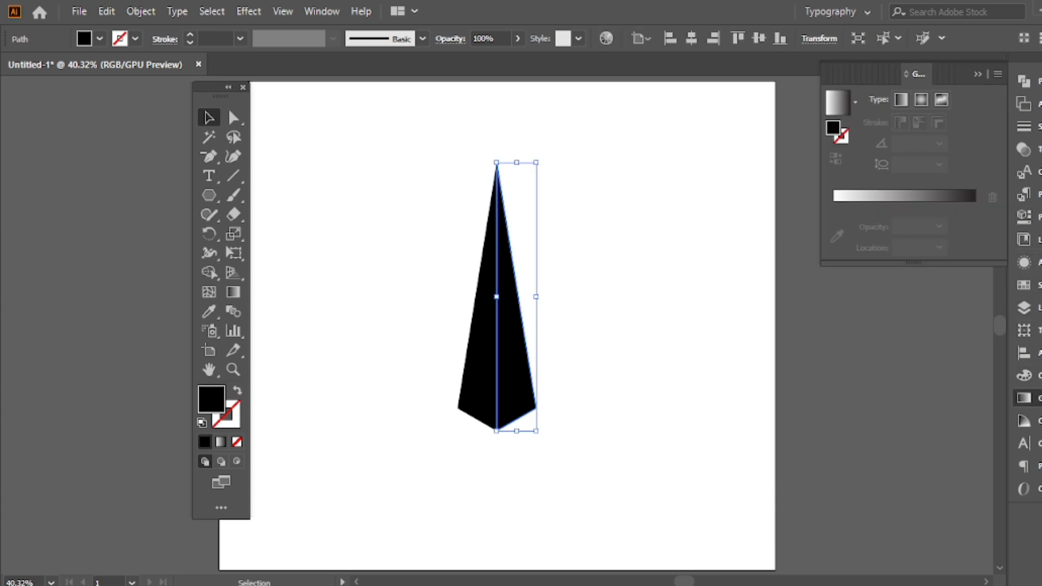
{"action": "left_click", "coordinate": [850, 111]}
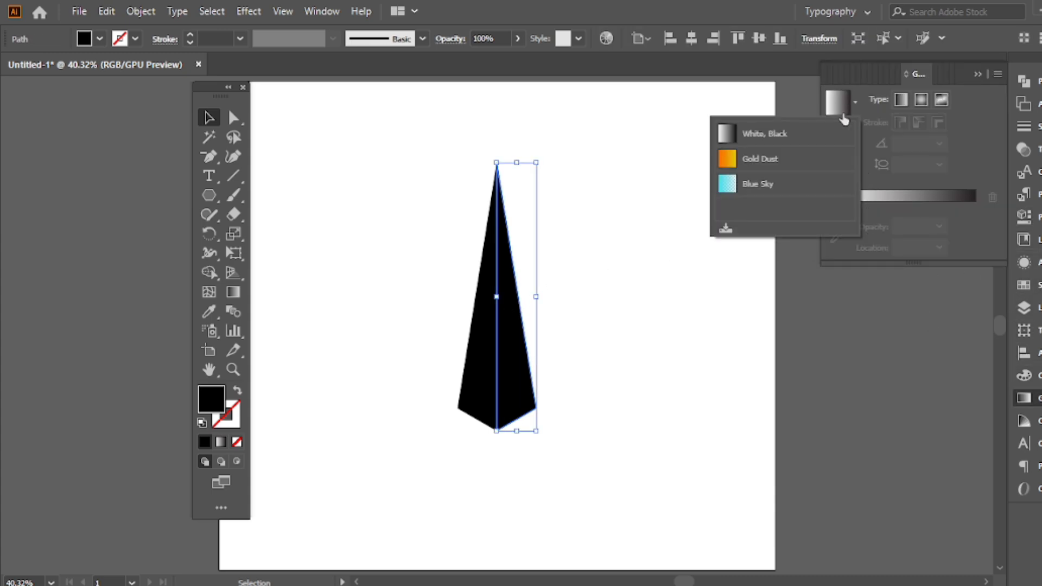
{"action": "left_click", "coordinate": [771, 136]}
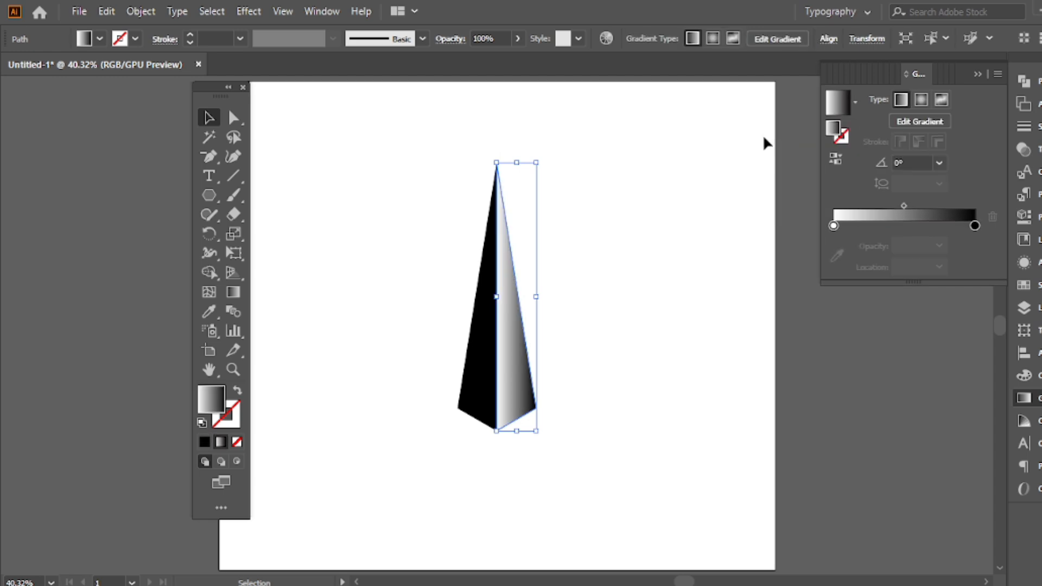
Apply the White, Black linear gradient preset to the spike's left half as well
{"action": "left_click", "coordinate": [481, 321]}
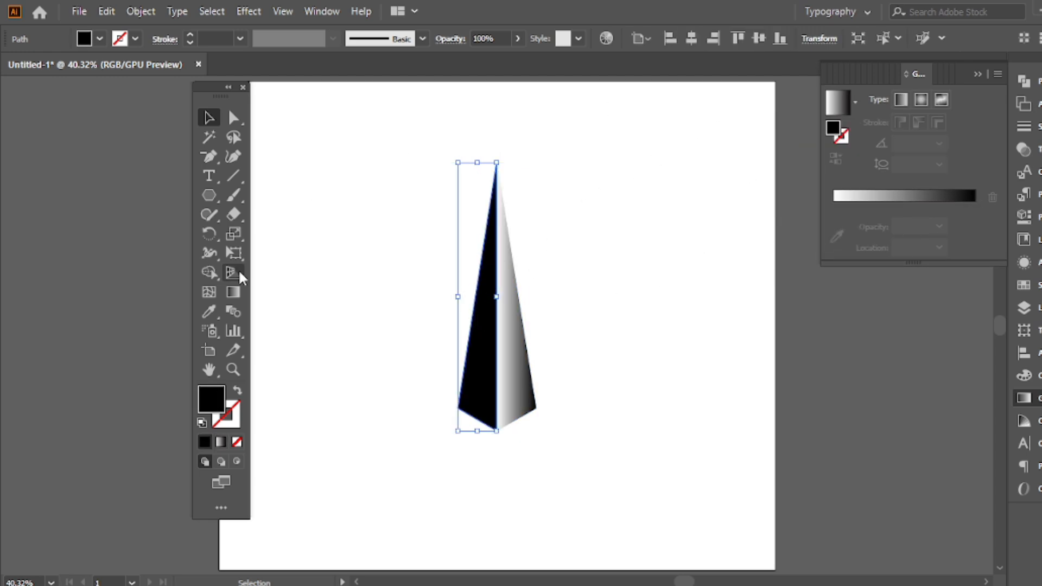
{"action": "left_click", "coordinate": [854, 103]}
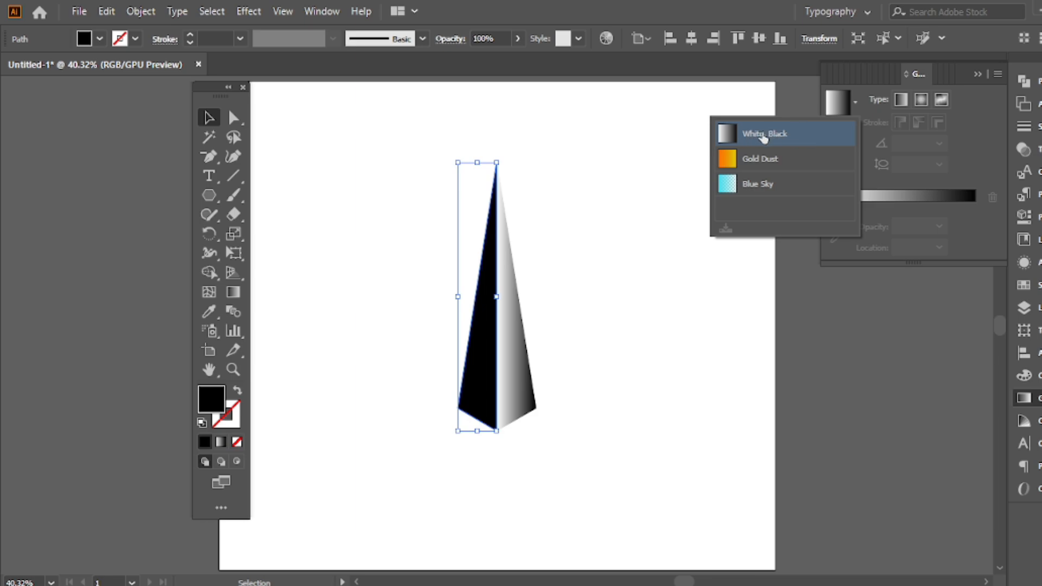
{"action": "left_click", "coordinate": [764, 136]}
{"action": "left_click", "coordinate": [977, 74]}
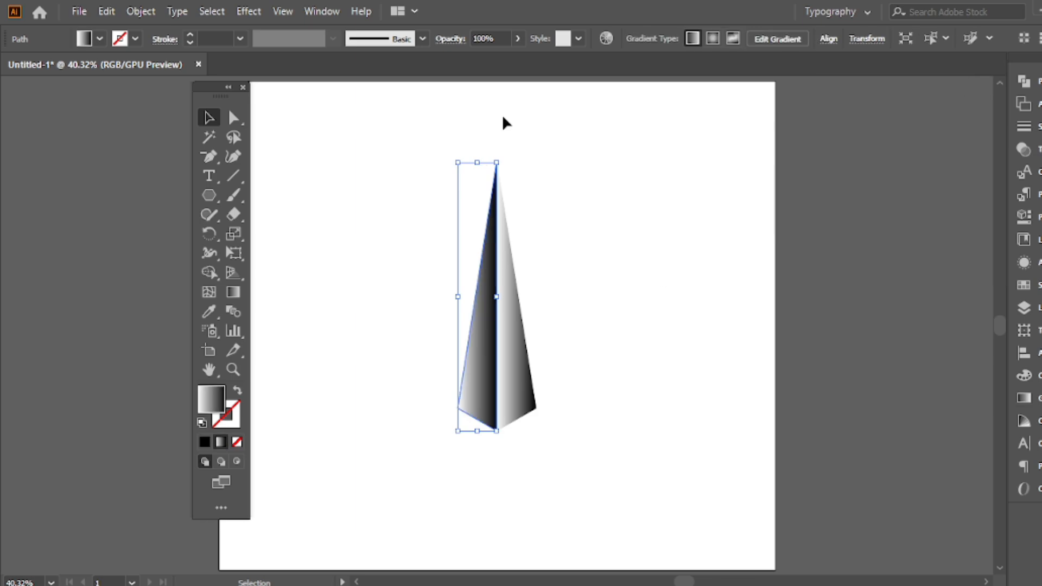
{"action": "left_click", "coordinate": [572, 195]}
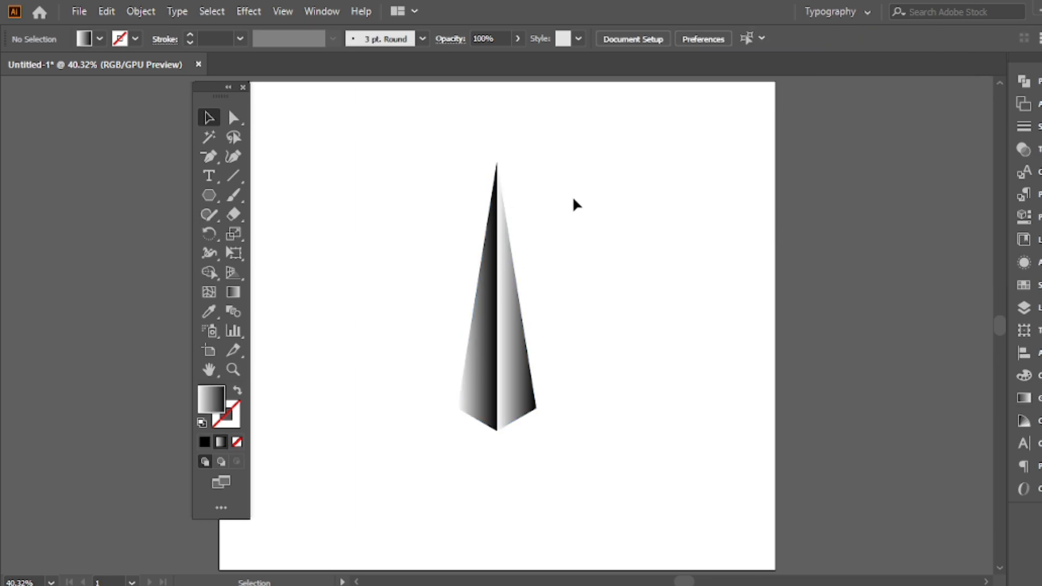
Redirect the right half's gradient lengthwise so it runs from white at the base to black at the tip
{"action": "left_click", "coordinate": [502, 312]}
{"action": "left_click", "coordinate": [230, 293]}
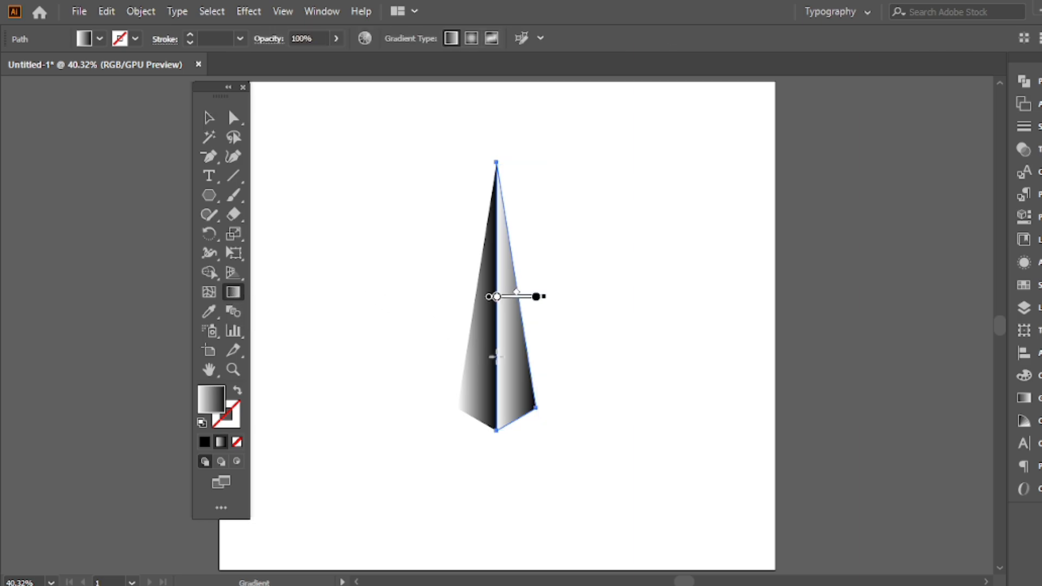
{"action": "left_click_drag", "start_coordinate": [518, 417], "coordinate": [470, 129]}
{"action": "left_click", "coordinate": [209, 117]}
{"action": "left_click", "coordinate": [504, 258]}
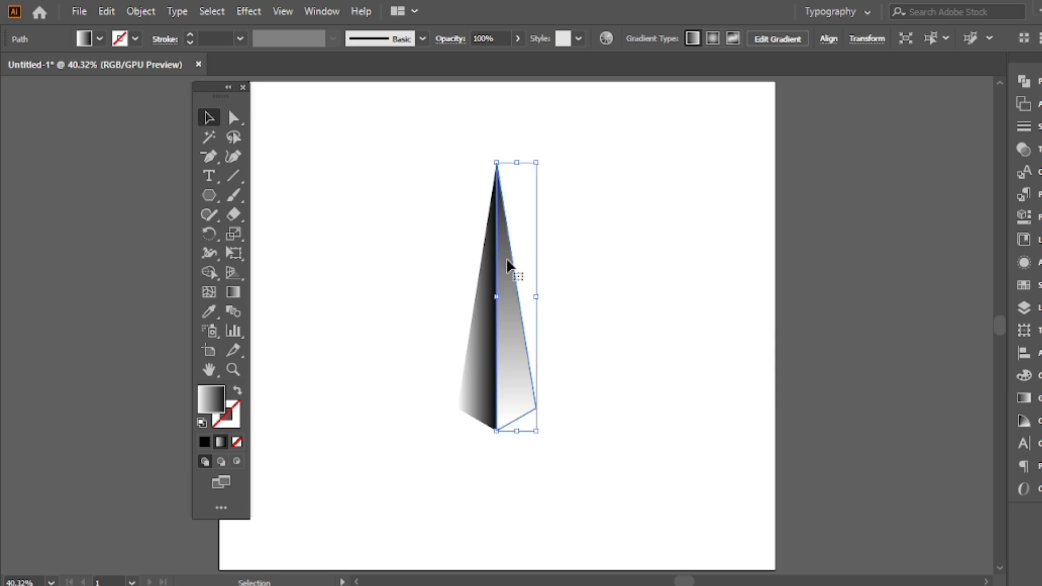
Redirect the left half's gradient vertically so it runs from white at the tip to black at the base
{"action": "left_click", "coordinate": [480, 333]}
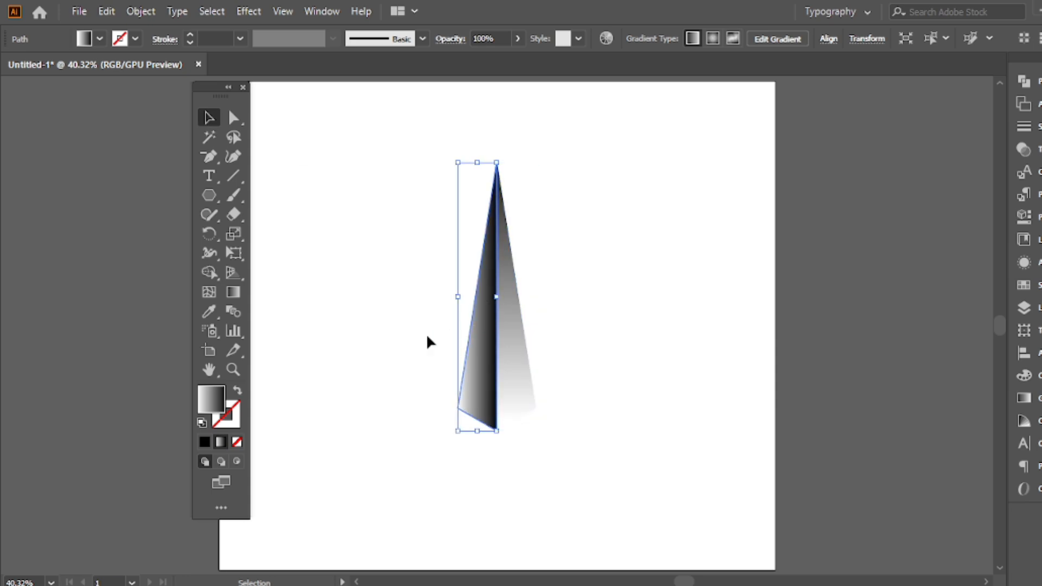
{"action": "left_click", "coordinate": [232, 291]}
{"action": "left_click_drag", "start_coordinate": [477, 158], "coordinate": [477, 465]}
{"action": "left_click", "coordinate": [208, 117]}
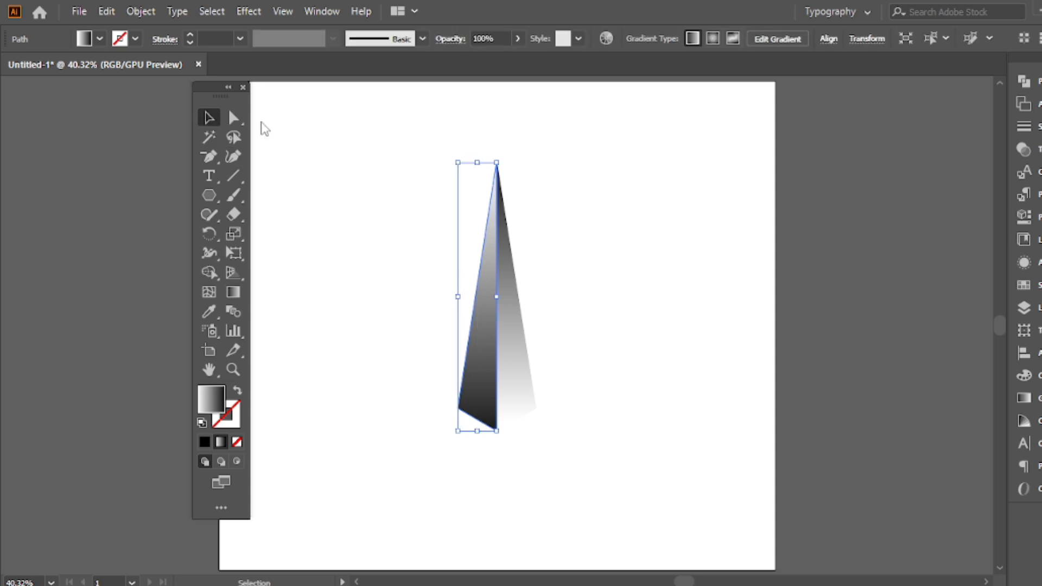
{"action": "left_click", "coordinate": [412, 247]}
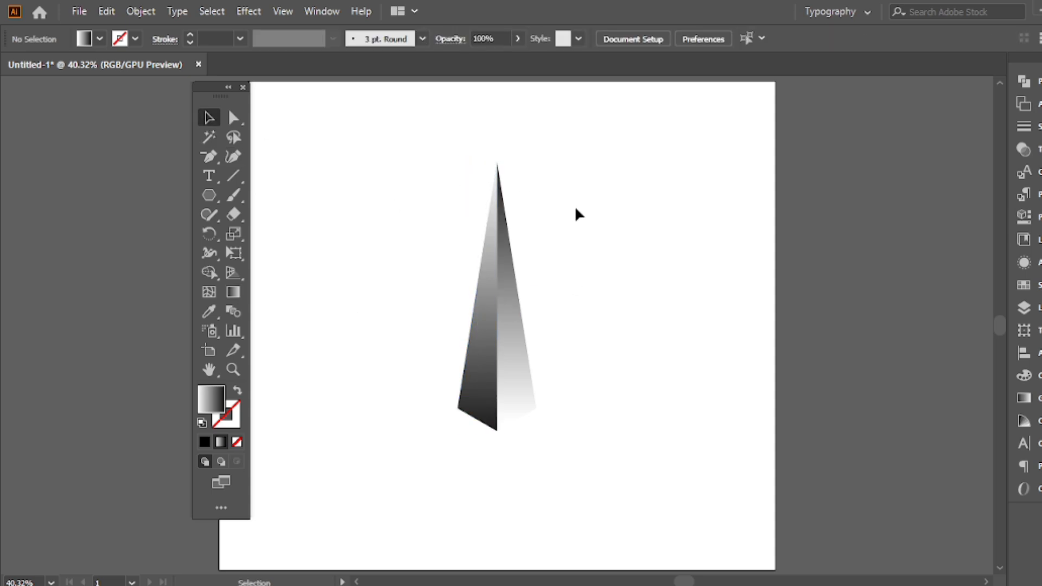
Raise the top anchor points of both halves straight up together to lengthen the spike
{"action": "left_click_drag", "start_coordinate": [239, 117], "coordinate": [325, 115]}
{"action": "left_click_drag", "start_coordinate": [532, 151], "coordinate": [459, 231]}
{"action": "left_click_drag", "start_coordinate": [497, 163], "coordinate": [496, 103]}
{"action": "key", "text": "v"}
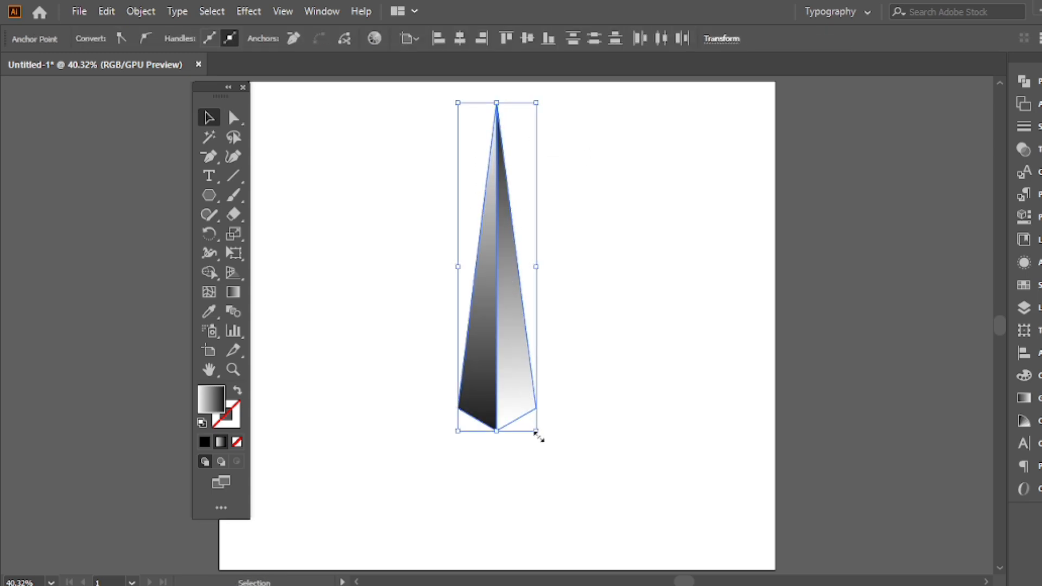
Scale the spike down proportionally, group its two halves, and place it in the artboard's upper middle
{"action": "left_click_drag", "start_coordinate": [537, 432], "coordinate": [514, 349]}
{"action": "right_click", "coordinate": [428, 168]}
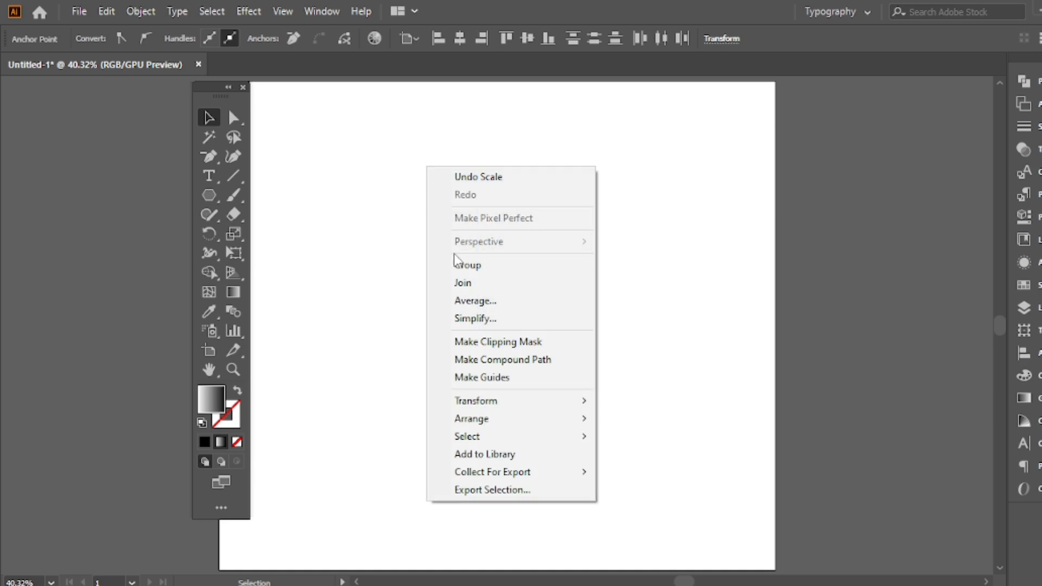
{"action": "left_click", "coordinate": [461, 271]}
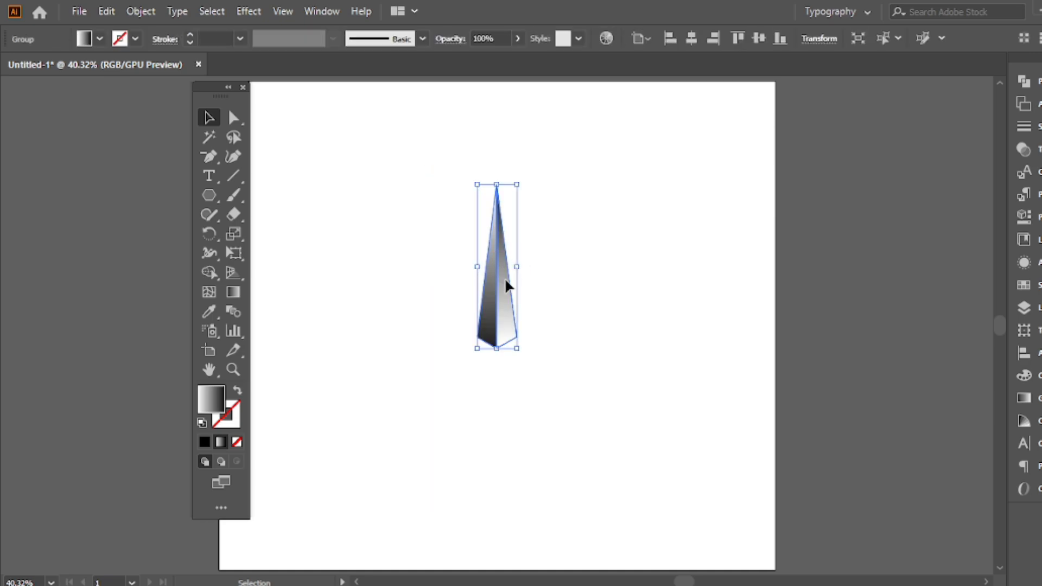
{"action": "left_click_drag", "start_coordinate": [504, 278], "coordinate": [513, 227]}
Create a copy of the grouped spike rotated by 120°, with the preview enabled
{"action": "right_click", "coordinate": [350, 136]}
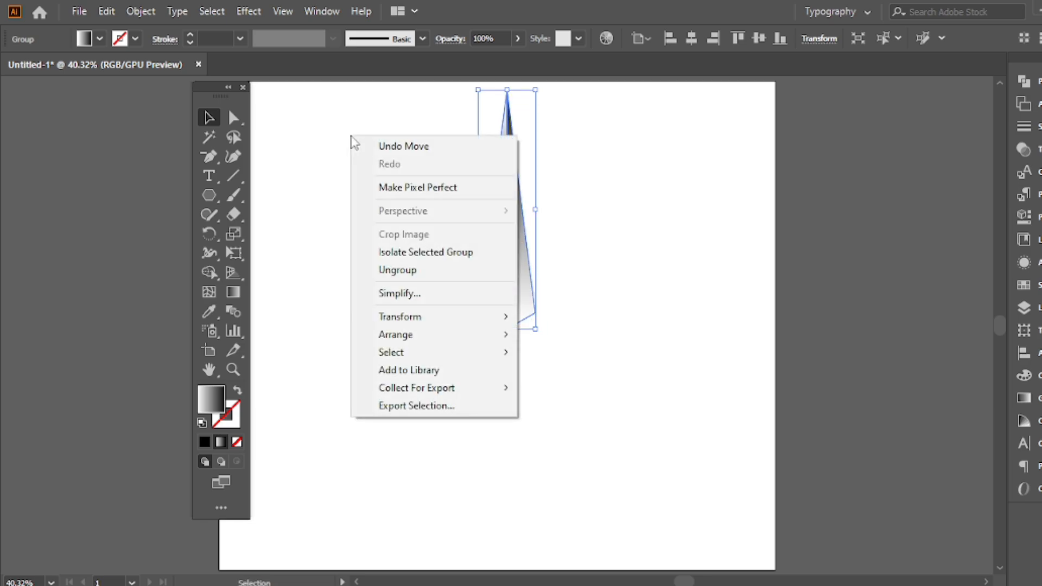
{"action": "mouse_move", "coordinate": [512, 319]}
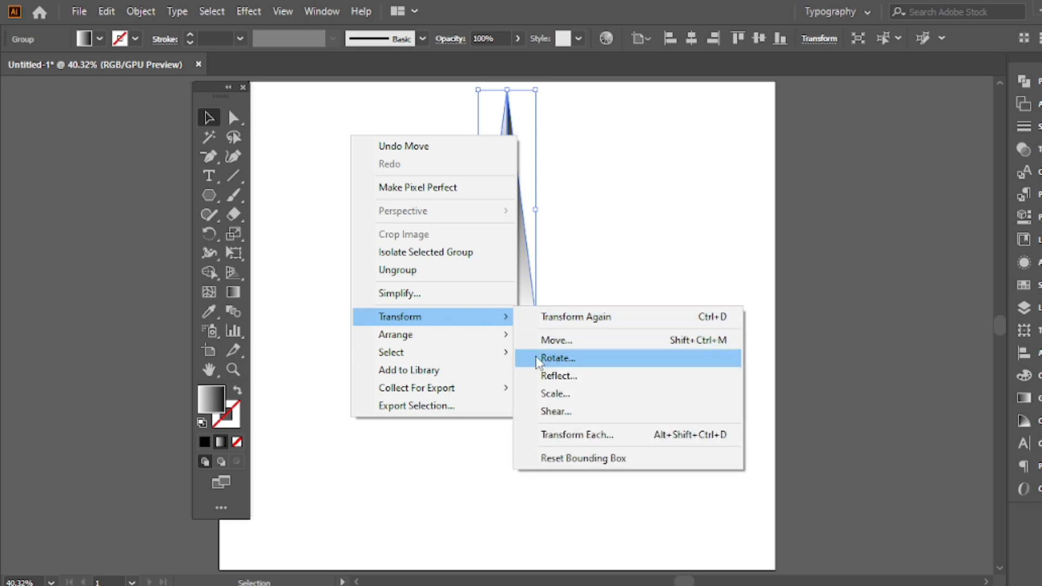
{"action": "left_click", "coordinate": [549, 360]}
{"action": "left_click_drag", "start_coordinate": [516, 181], "coordinate": [689, 166]}
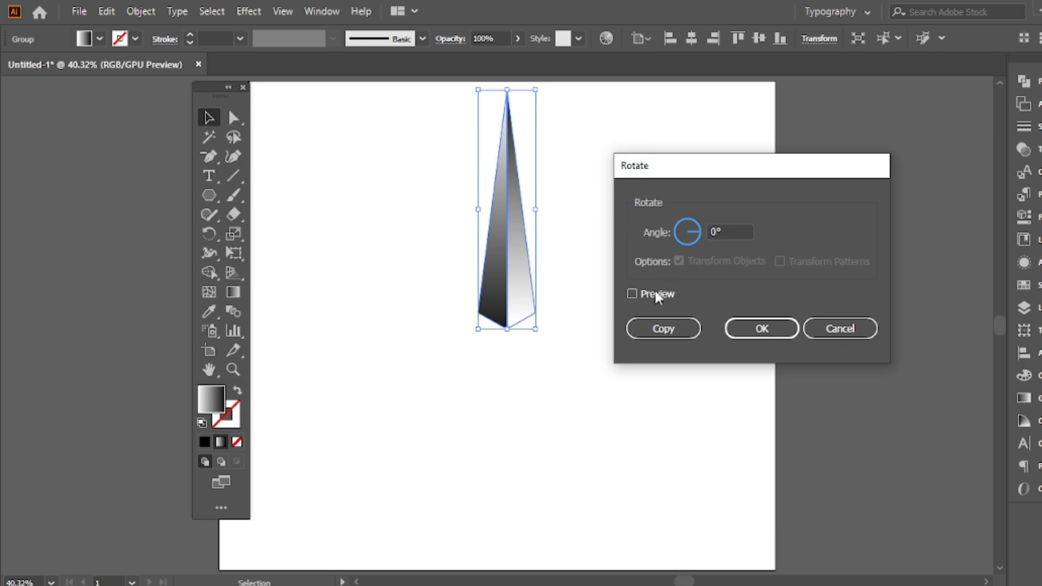
{"action": "left_click", "coordinate": [632, 293]}
{"action": "left_click", "coordinate": [728, 229]}
{"action": "mouse_move", "coordinate": [728, 228]}
{"action": "left_mouse_down"}
{"action": "mouse_move", "coordinate": [708, 230]}
{"action": "mouse_move", "coordinate": [716, 236]}
{"action": "left_mouse_up"}
{"action": "type", "text": "120"}
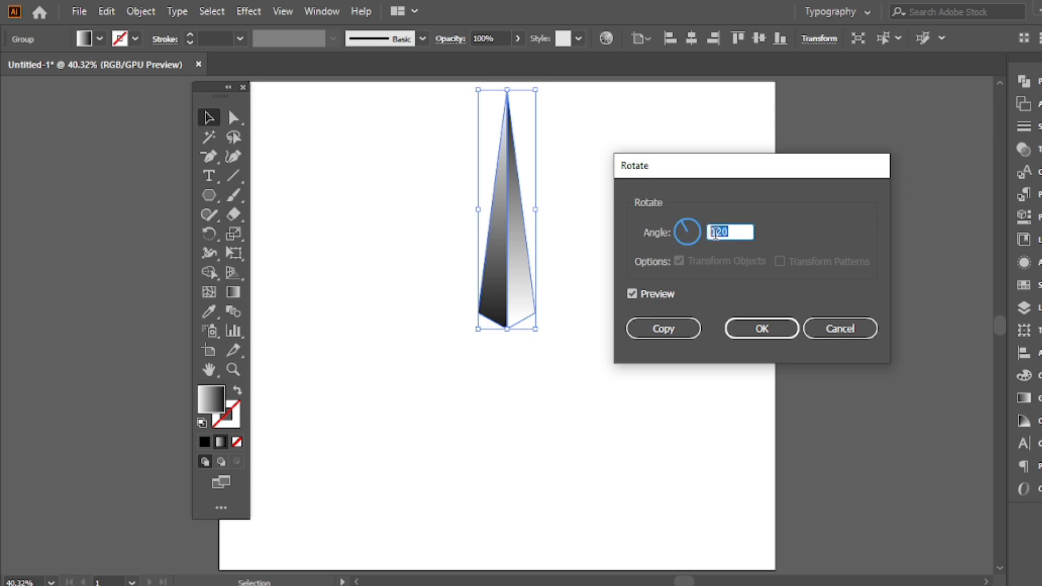
{"action": "left_click", "coordinate": [663, 328]}
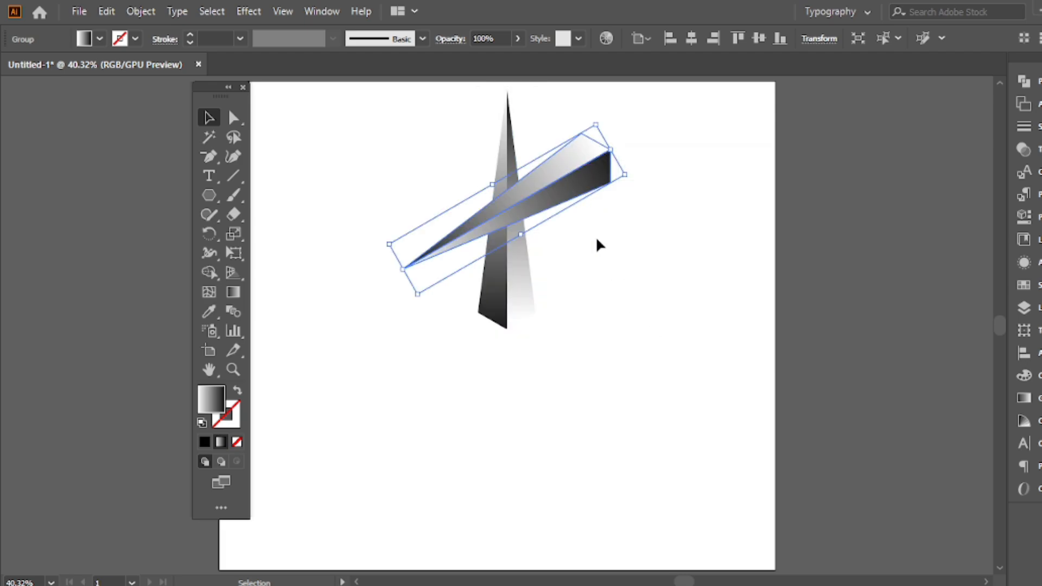
Move the rotated copy down and left so its base fits against the left base edge of the upright spike
{"action": "left_click_drag", "start_coordinate": [569, 162], "coordinate": [465, 341]}
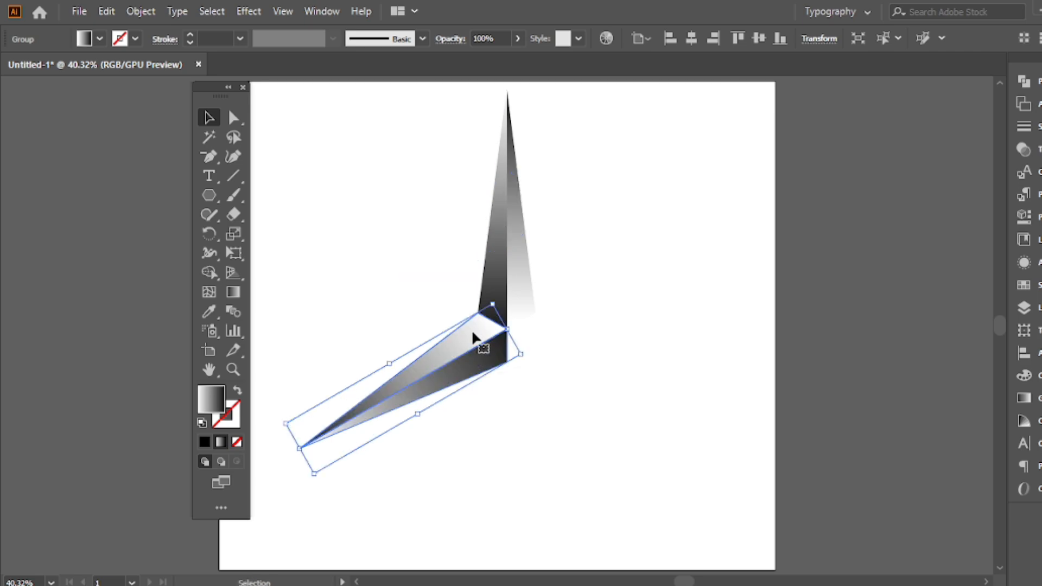
{"action": "left_click", "coordinate": [564, 255]}
{"action": "scroll", "coordinate": [484, 331], "scroll_direction": "up", "scroll_amount": 4}
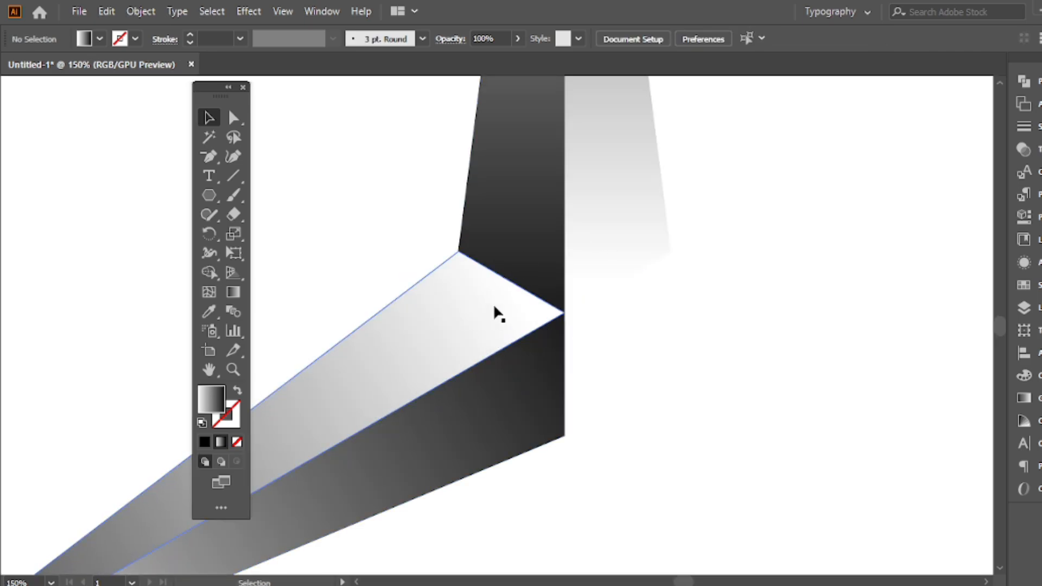
{"action": "scroll", "coordinate": [492, 304], "scroll_direction": "down", "scroll_amount": 4}
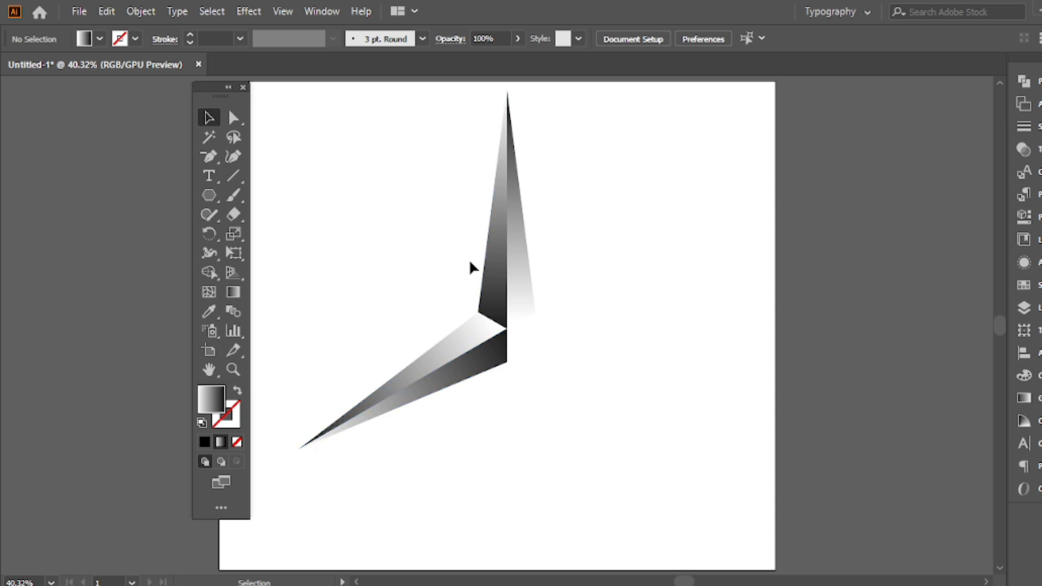
Create a copy of the lower-left spike reflected across the vertical axis and fit it against the other two as the lower-right arm
{"action": "left_click", "coordinate": [461, 351]}
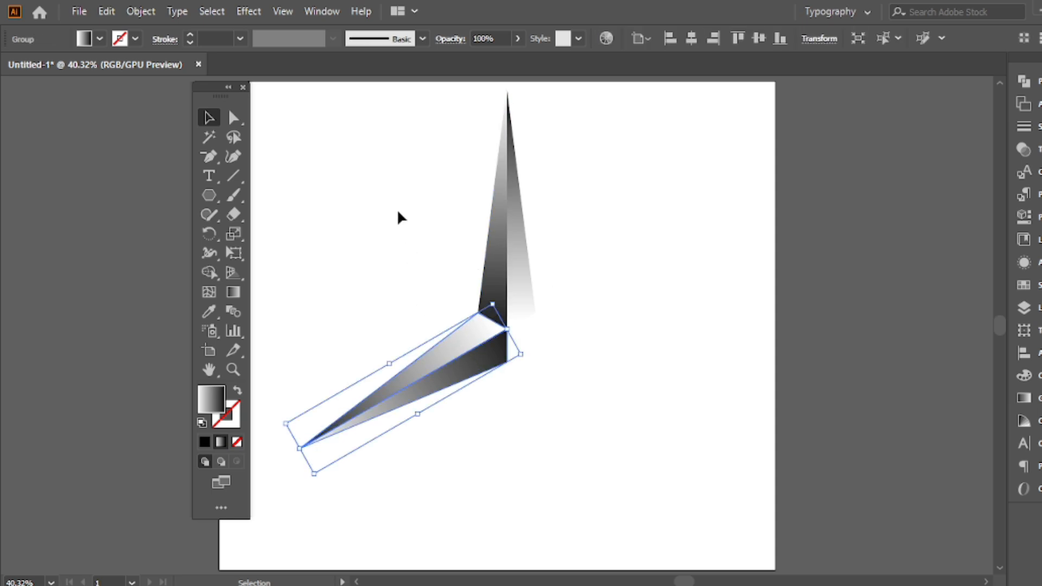
{"action": "right_click", "coordinate": [395, 130]}
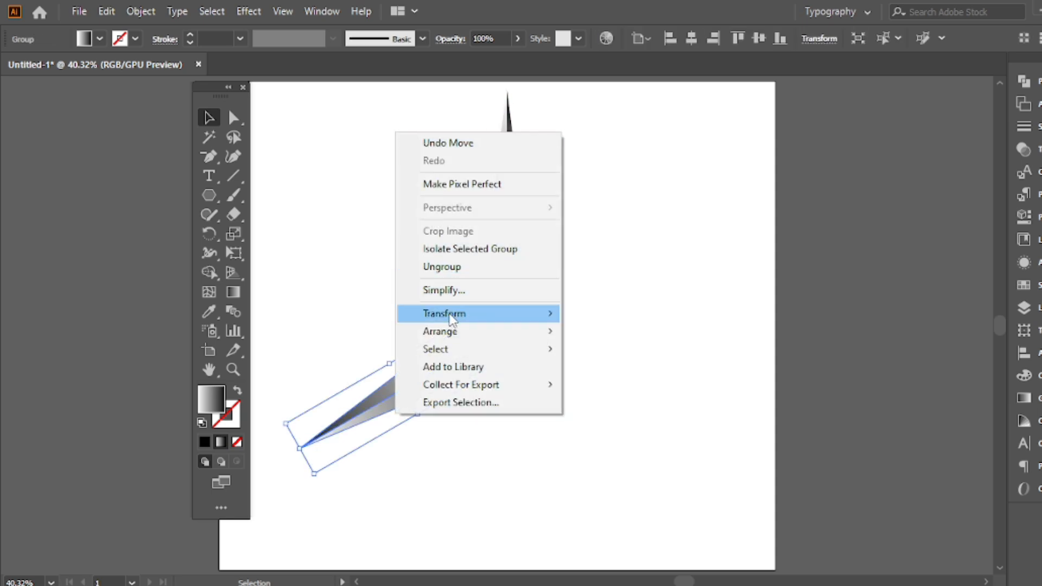
{"action": "mouse_move", "coordinate": [449, 317]}
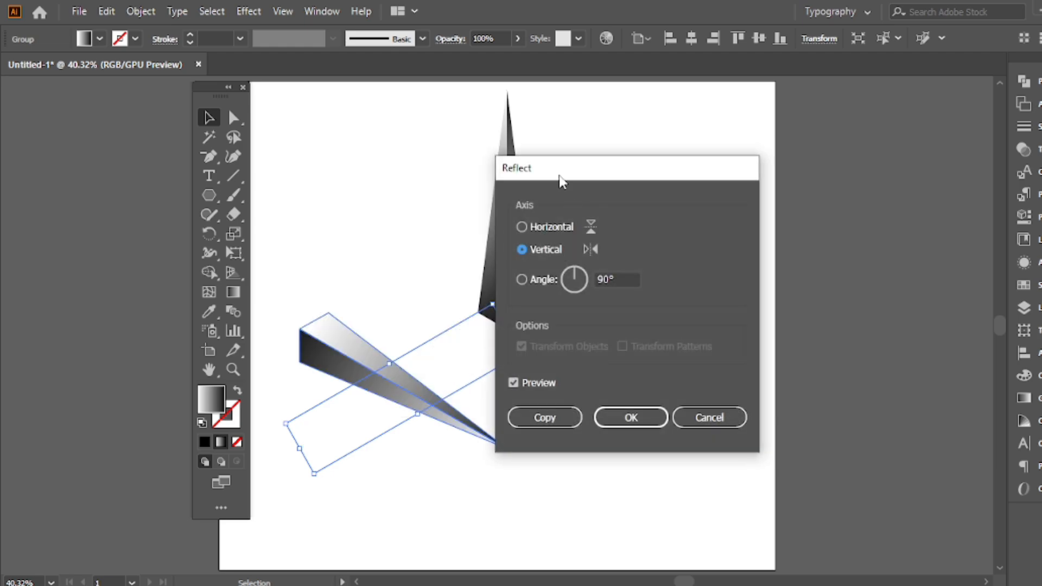
{"action": "left_click_drag", "start_coordinate": [561, 181], "coordinate": [719, 170]}
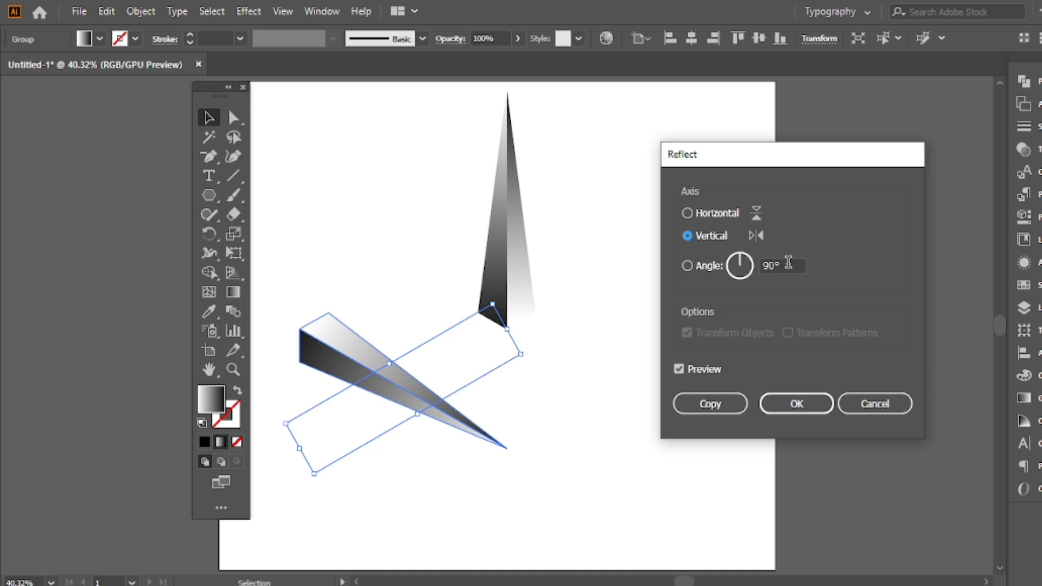
{"action": "left_click", "coordinate": [742, 265]}
{"action": "left_click", "coordinate": [695, 239]}
{"action": "left_click", "coordinate": [682, 370]}
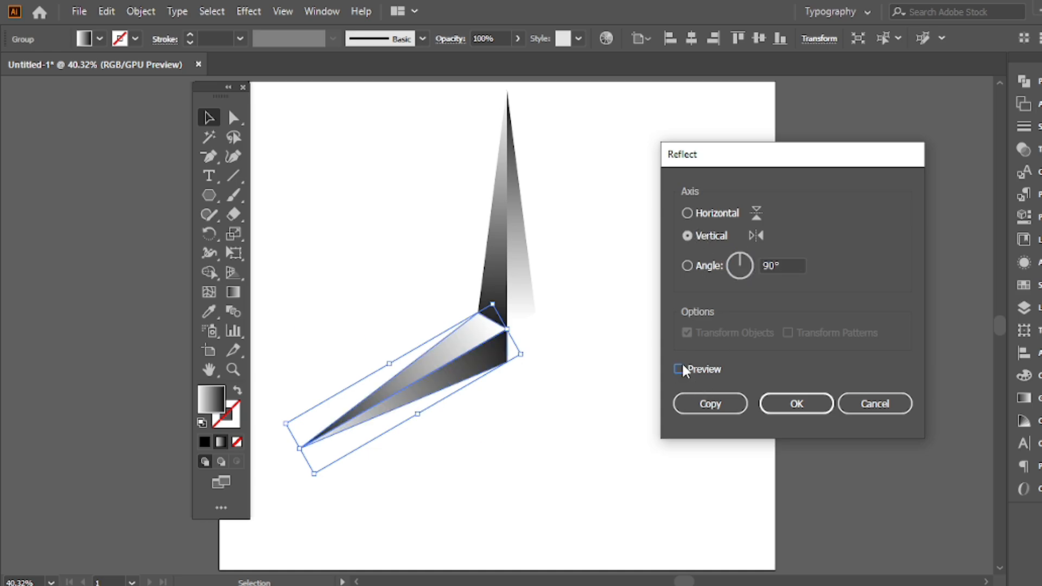
{"action": "left_click", "coordinate": [684, 370]}
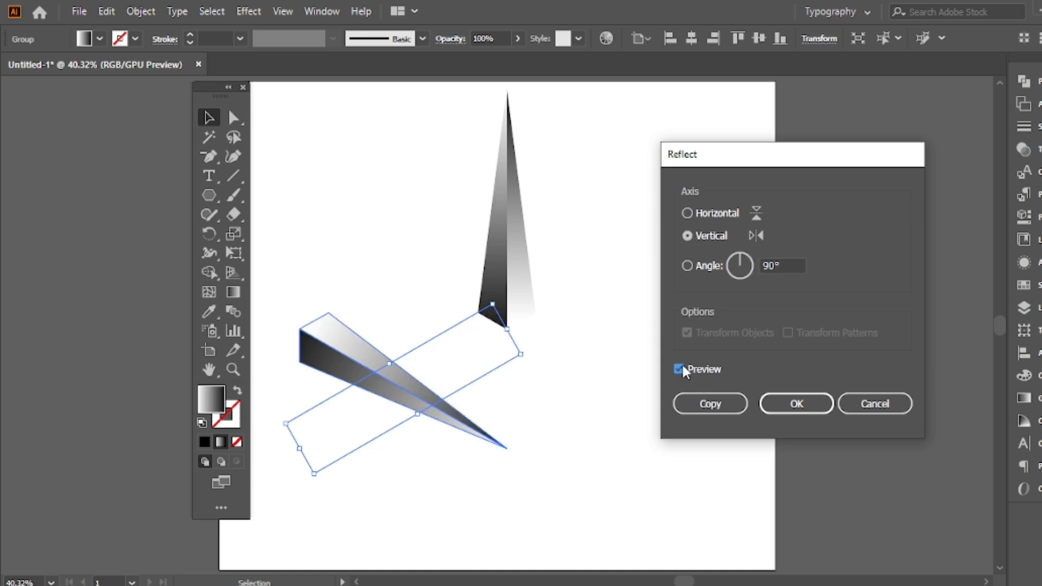
{"action": "left_click", "coordinate": [705, 411]}
{"action": "left_click_drag", "start_coordinate": [377, 364], "coordinate": [559, 367]}
{"action": "left_click", "coordinate": [621, 230]}
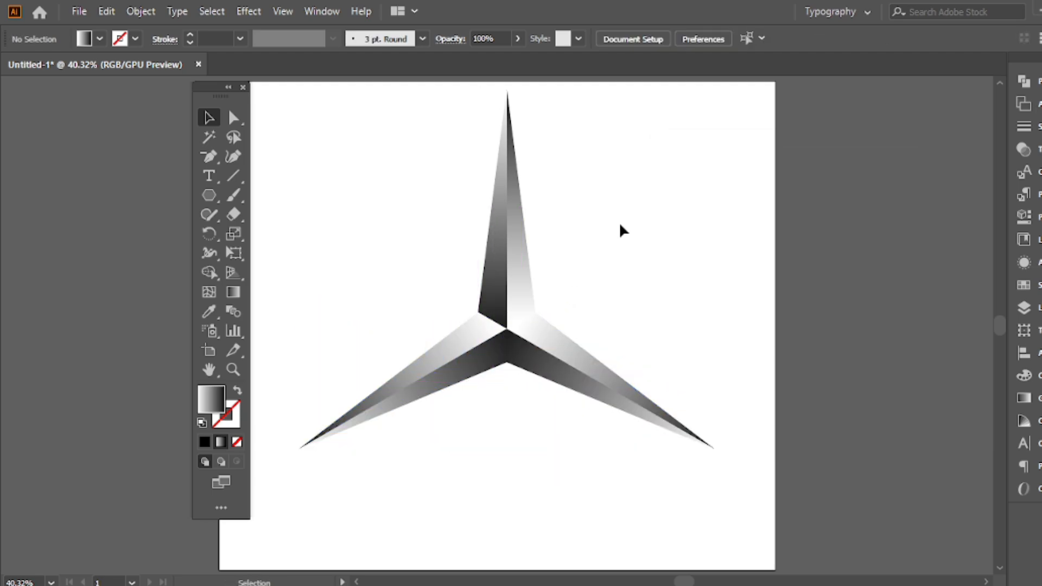
Scale the three spikes down together proportionally about their center and group them as one star
{"action": "left_click_drag", "start_coordinate": [623, 197], "coordinate": [408, 410]}
{"action": "left_click_drag", "start_coordinate": [714, 90], "coordinate": [628, 164]}
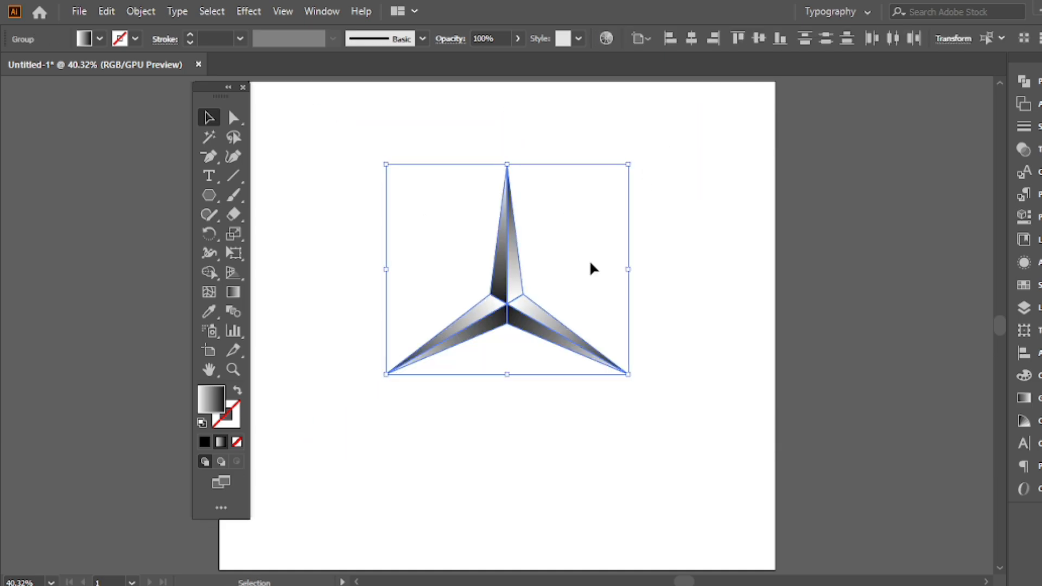
{"action": "right_click", "coordinate": [467, 127]}
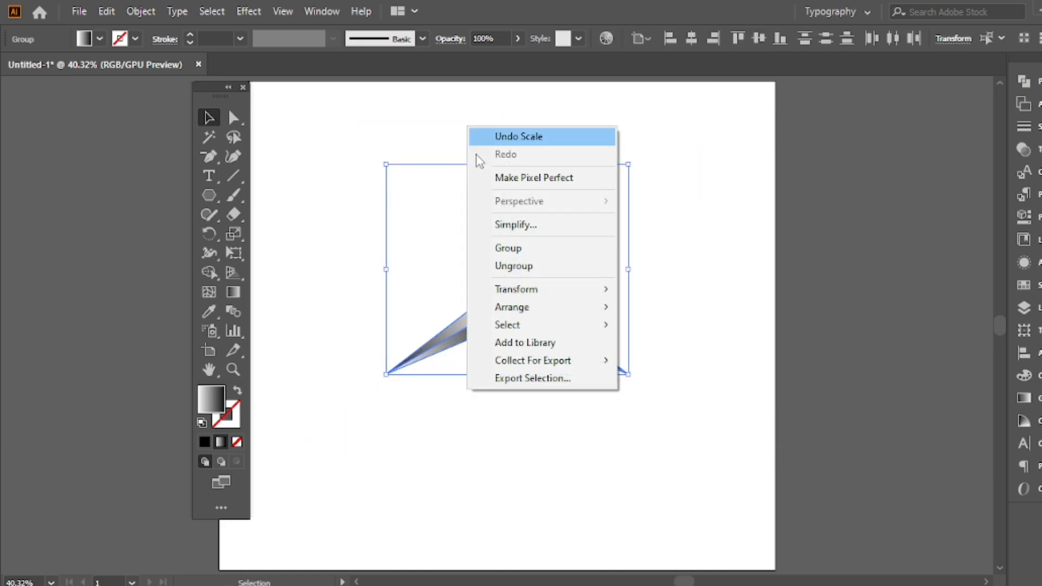
{"action": "left_click", "coordinate": [511, 253]}
Center the grouped star horizontally and vertically on the artboard
{"action": "left_click", "coordinate": [691, 39]}
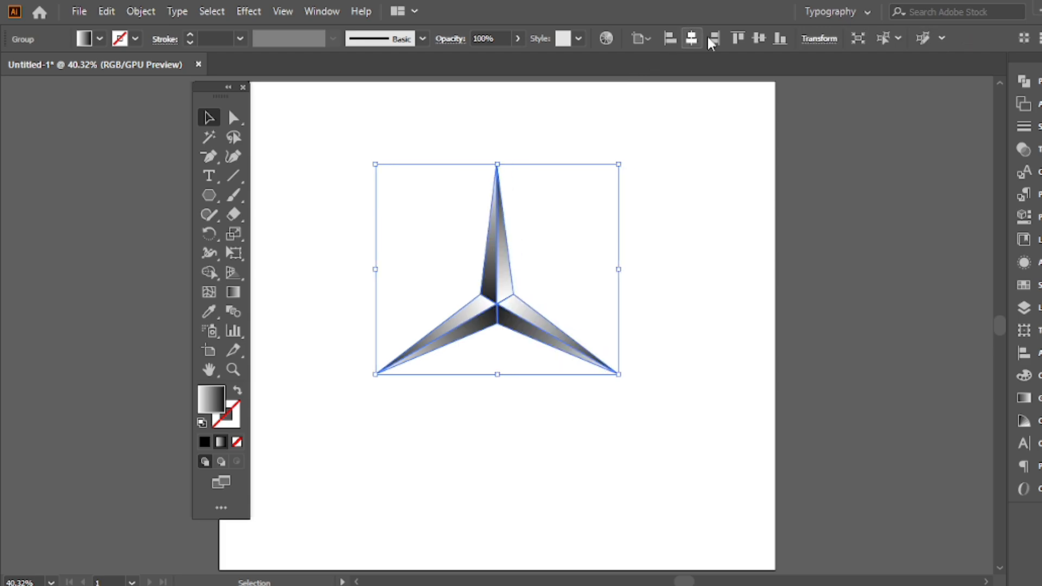
{"action": "left_click", "coordinate": [759, 38]}
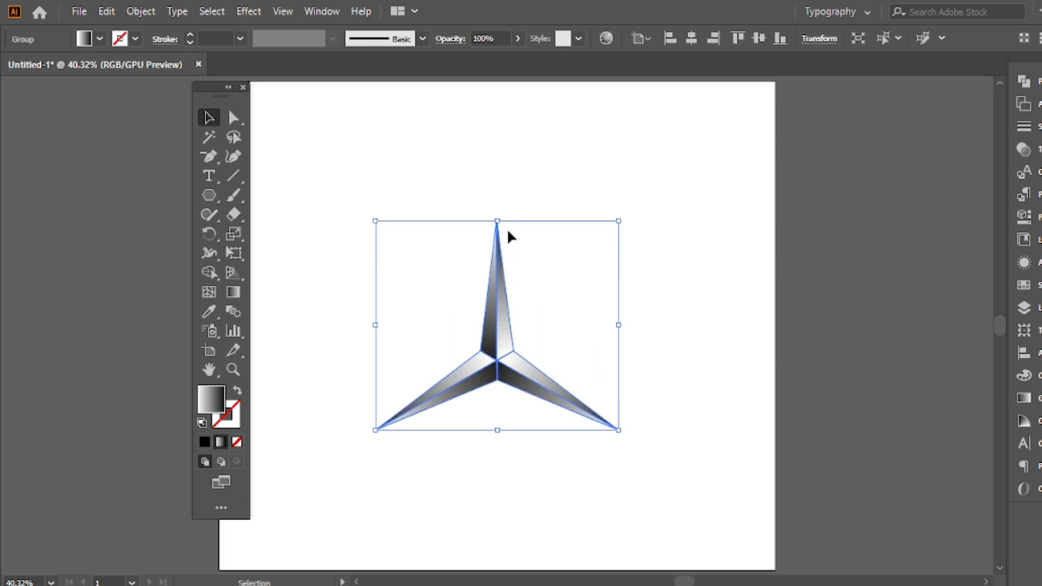
{"action": "left_click", "coordinate": [505, 178]}
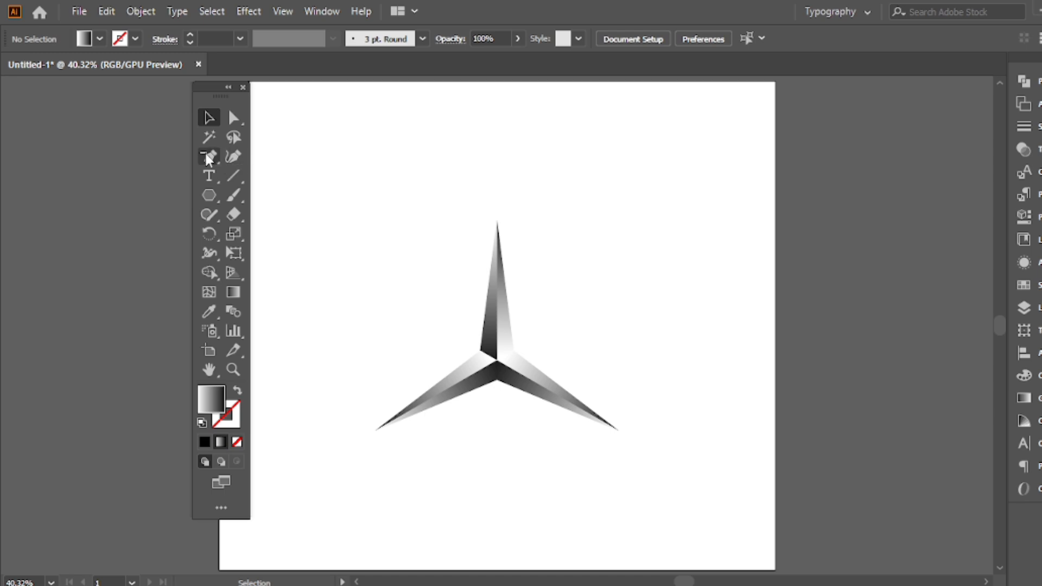
{"action": "right_click", "coordinate": [206, 154]}
{"action": "left_click", "coordinate": [264, 156]}
{"action": "left_click", "coordinate": [209, 119]}
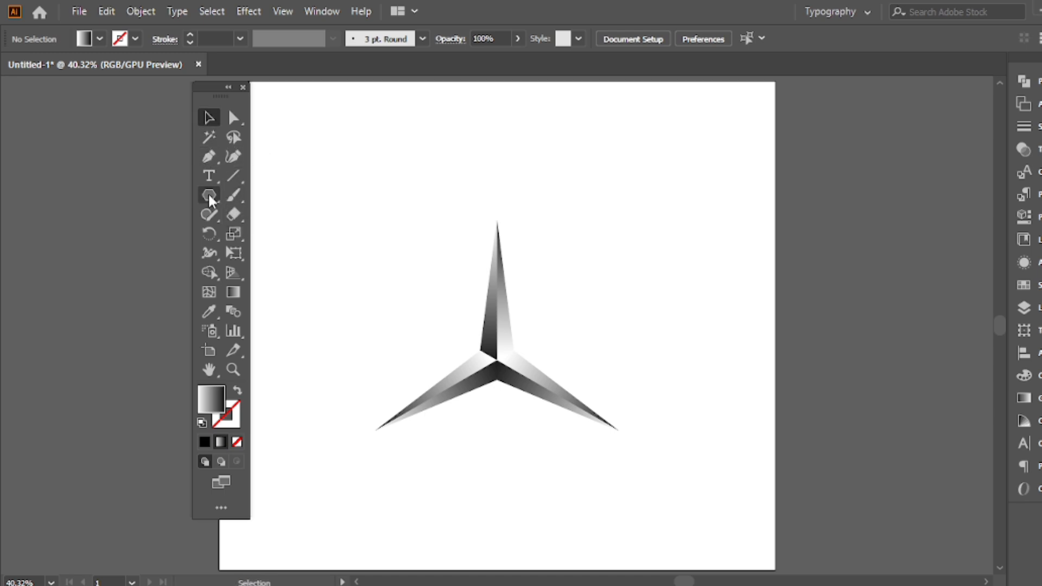
Draw a circle from the star's center out to its tips and swap its fill and stroke to leave only a gradient outline
{"action": "right_click", "coordinate": [209, 196]}
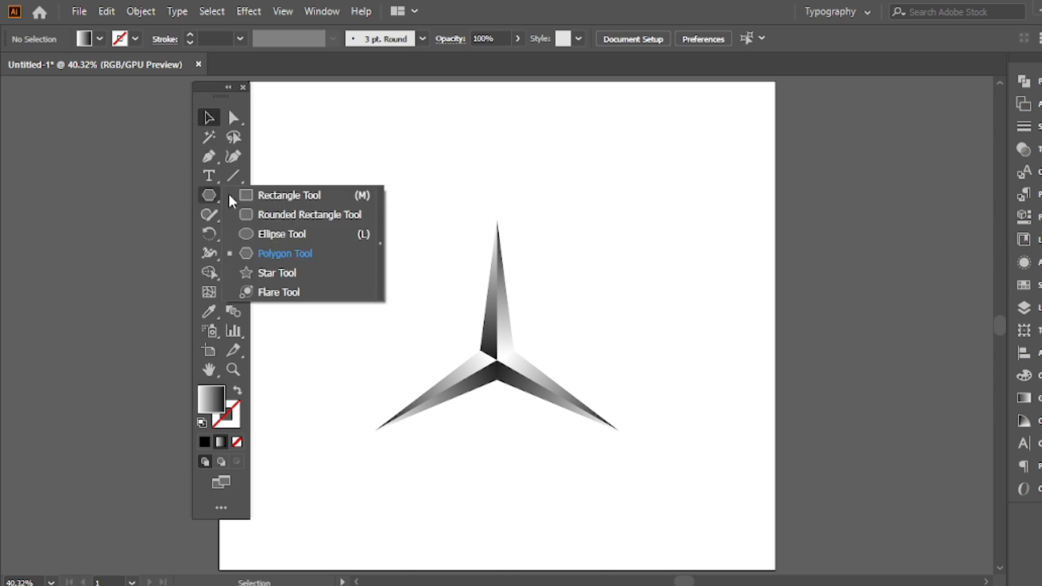
{"action": "left_click", "coordinate": [245, 236]}
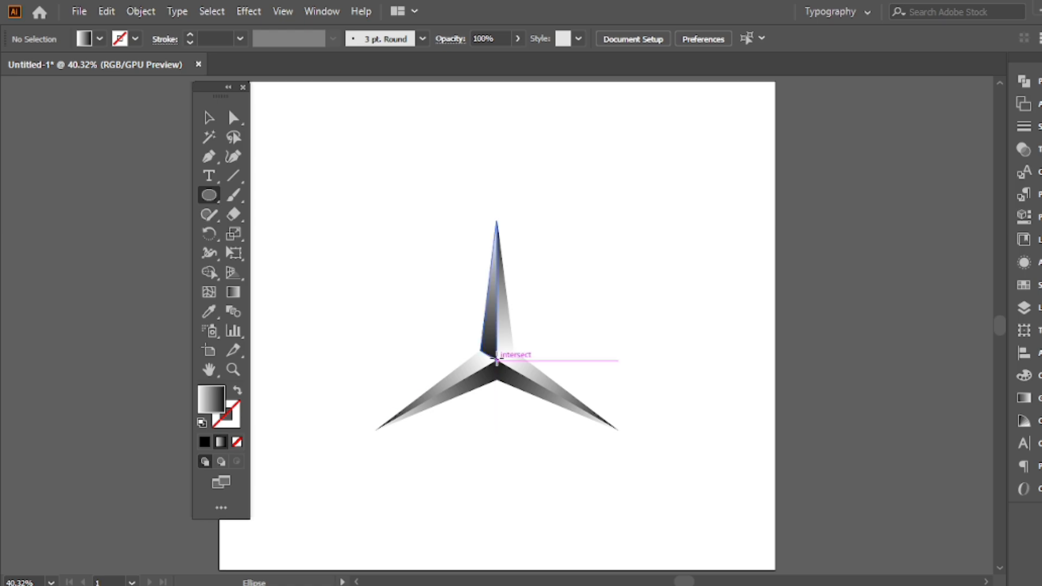
{"action": "left_click_drag", "start_coordinate": [496, 359], "coordinate": [634, 428]}
{"action": "left_click", "coordinate": [210, 116]}
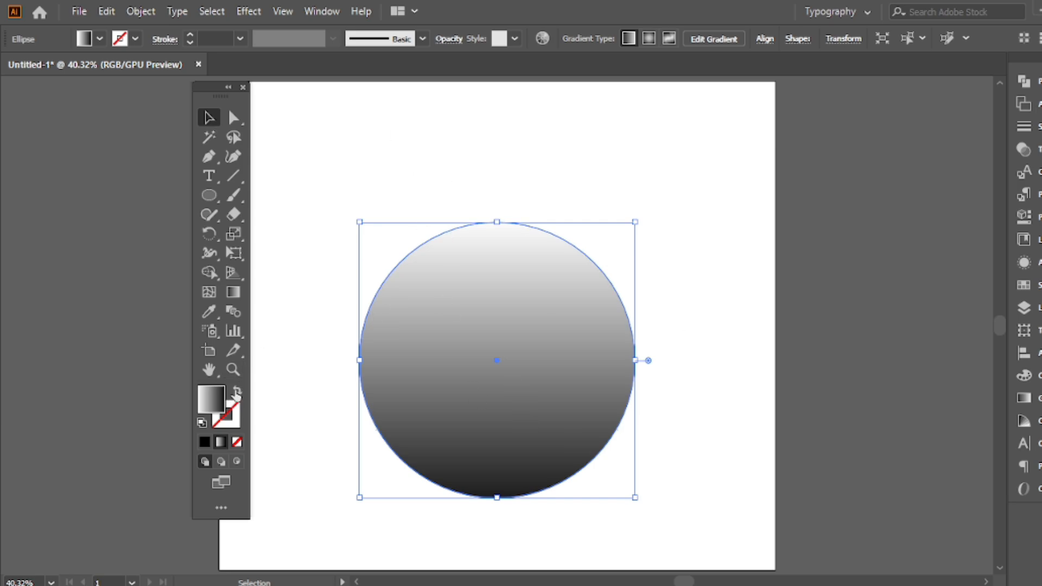
{"action": "left_click", "coordinate": [237, 390]}
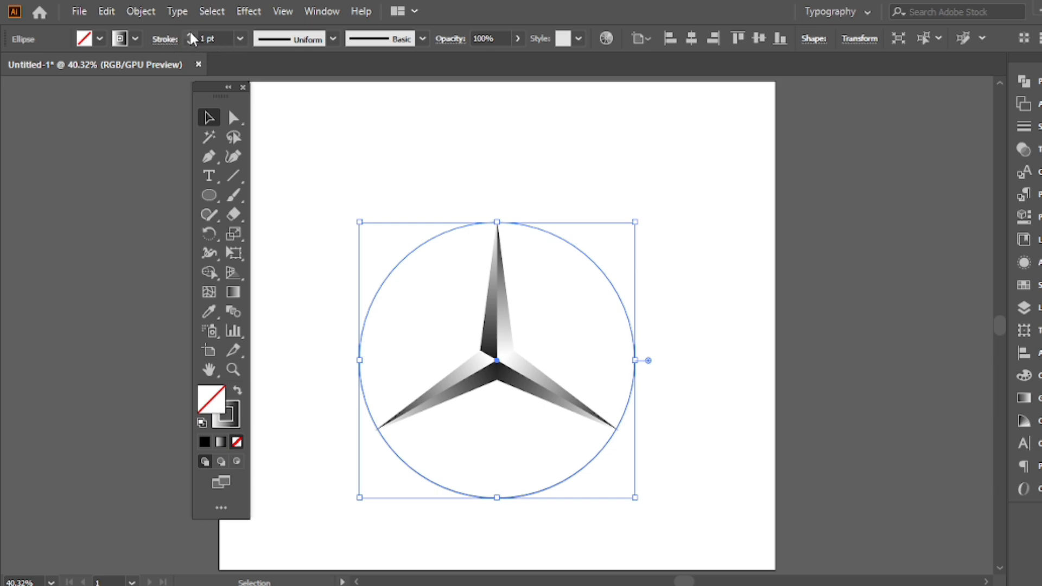
Try stroke weights of 60 pt and 40 pt on the circle around the star
{"action": "left_click", "coordinate": [240, 38]}
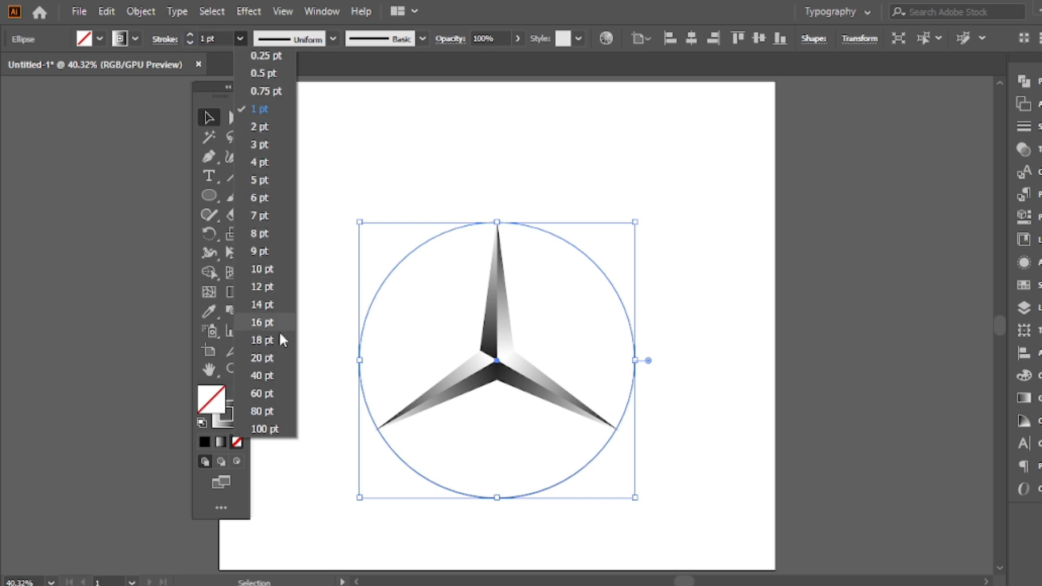
{"action": "left_click", "coordinate": [262, 393]}
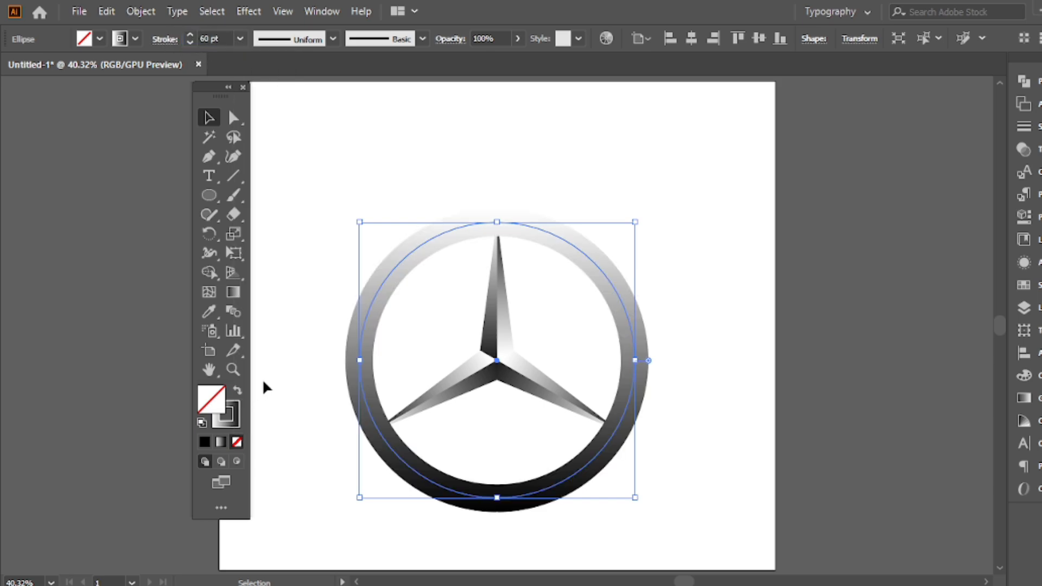
{"action": "left_click", "coordinate": [240, 41]}
{"action": "left_click", "coordinate": [260, 375]}
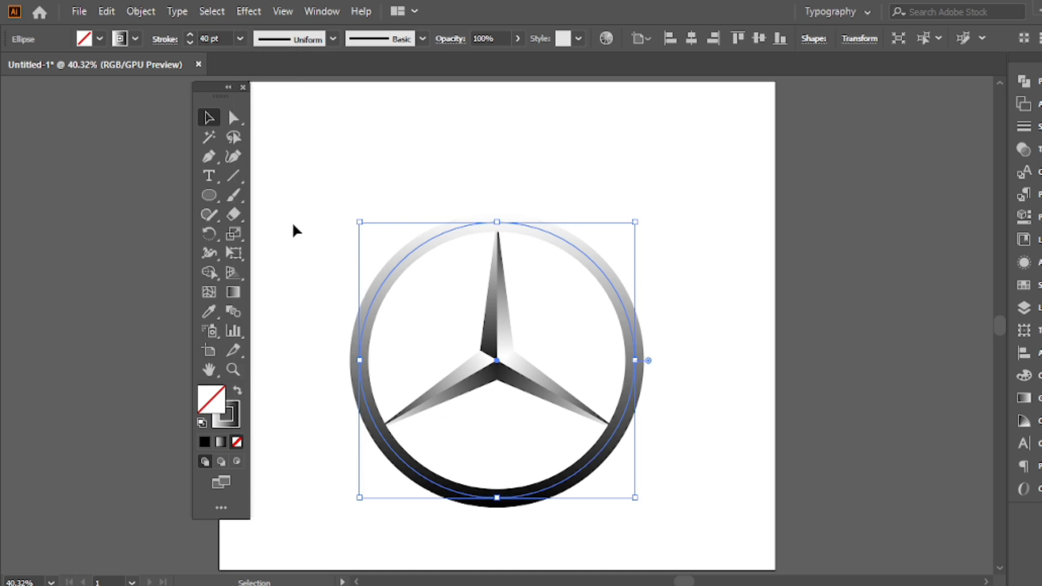
{"action": "left_click", "coordinate": [296, 223]}
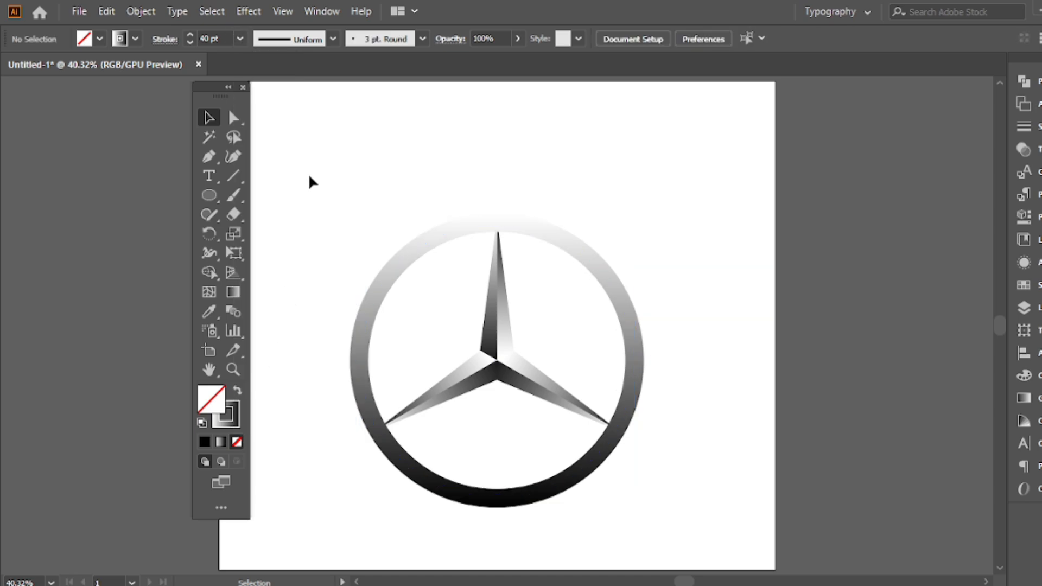
Enlarge the grouped star very slightly about its center so its tips reach further under the ring
{"action": "left_click", "coordinate": [507, 288]}
{"action": "left_click_drag", "start_coordinate": [617, 323], "coordinate": [619, 326]}
{"action": "left_click", "coordinate": [657, 262]}
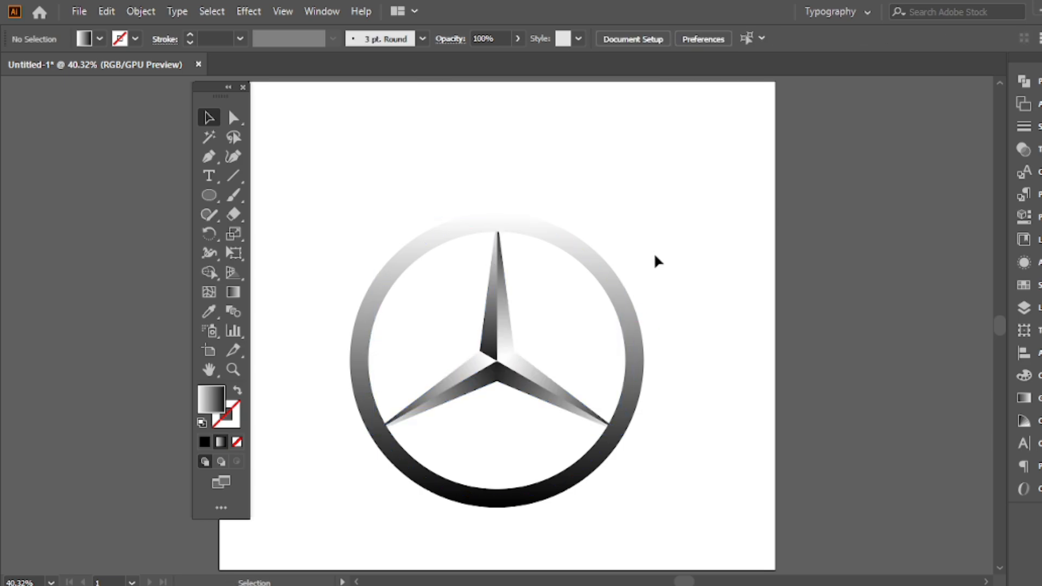
Reduce the ring's stroke weight to 30 pt and convert the stroke to an outlined shape
{"action": "left_click", "coordinate": [570, 237]}
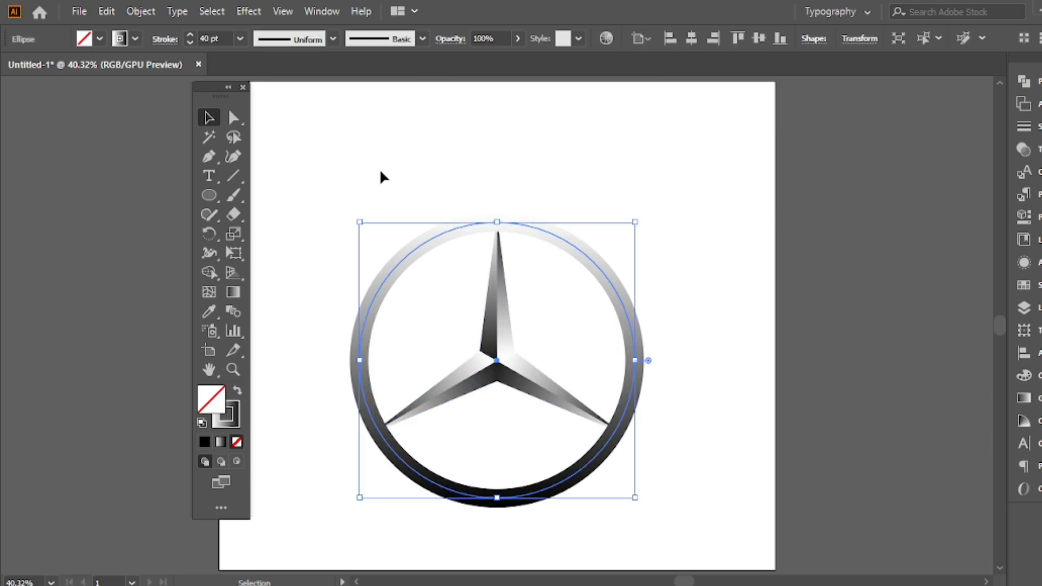
{"action": "left_click", "coordinate": [190, 44]}
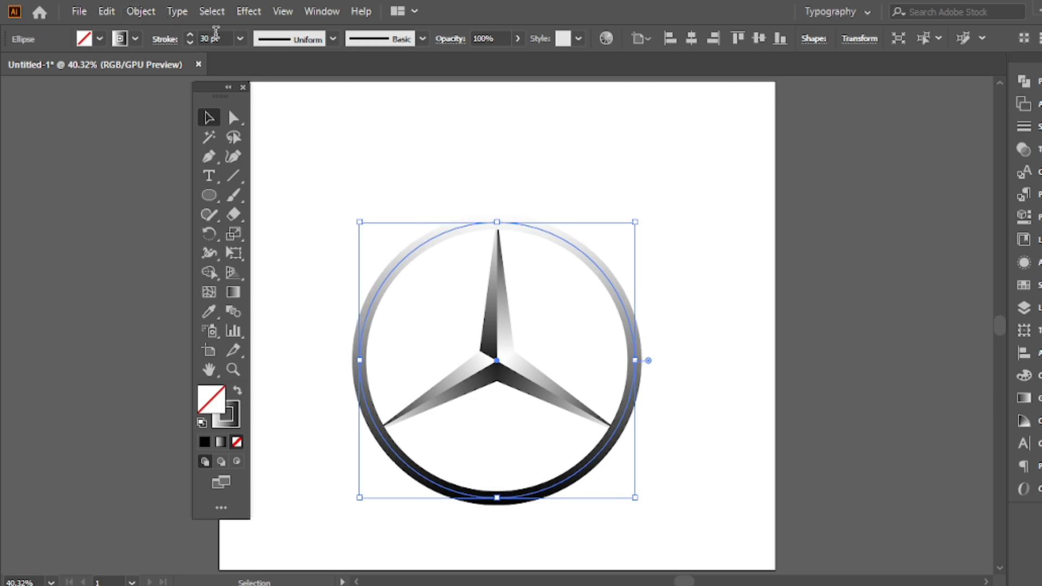
{"action": "left_click", "coordinate": [141, 11]}
{"action": "mouse_move", "coordinate": [267, 396]}
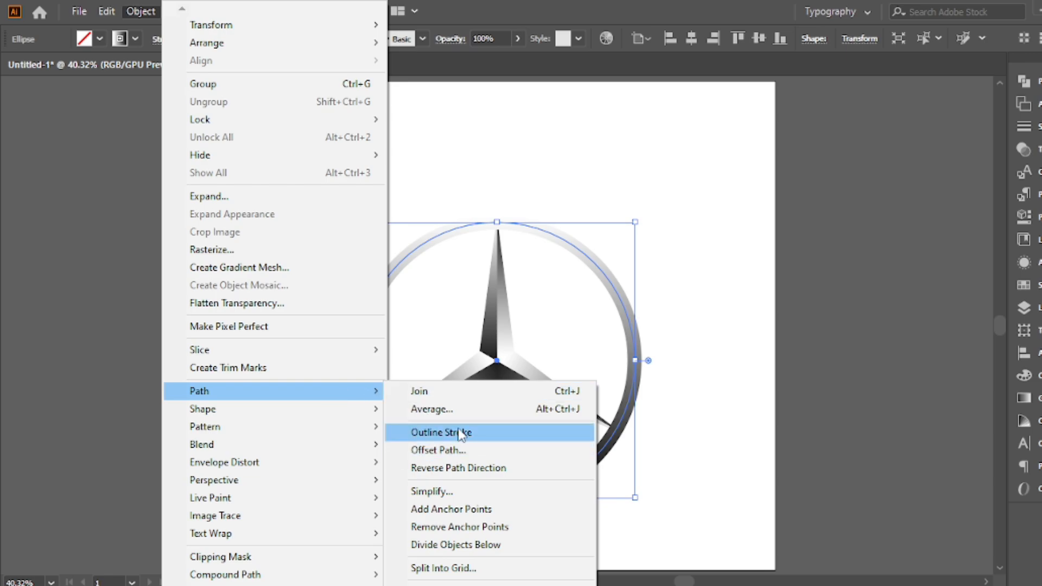
{"action": "left_click", "coordinate": [436, 434]}
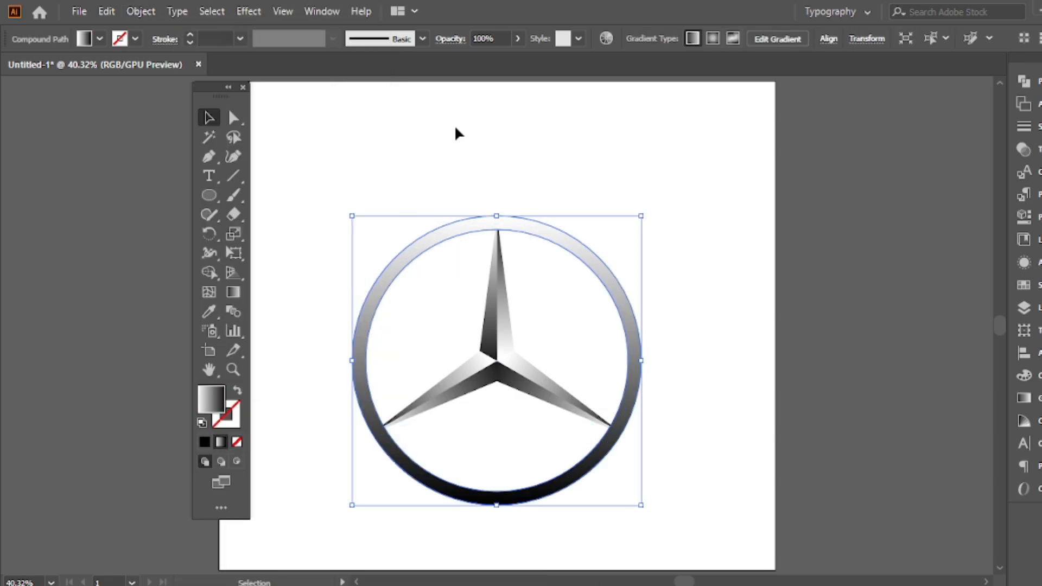
Try a horizontal gradient across the ring and a vertical one with black at the top, then undo the vertical one
{"action": "left_click", "coordinate": [233, 292]}
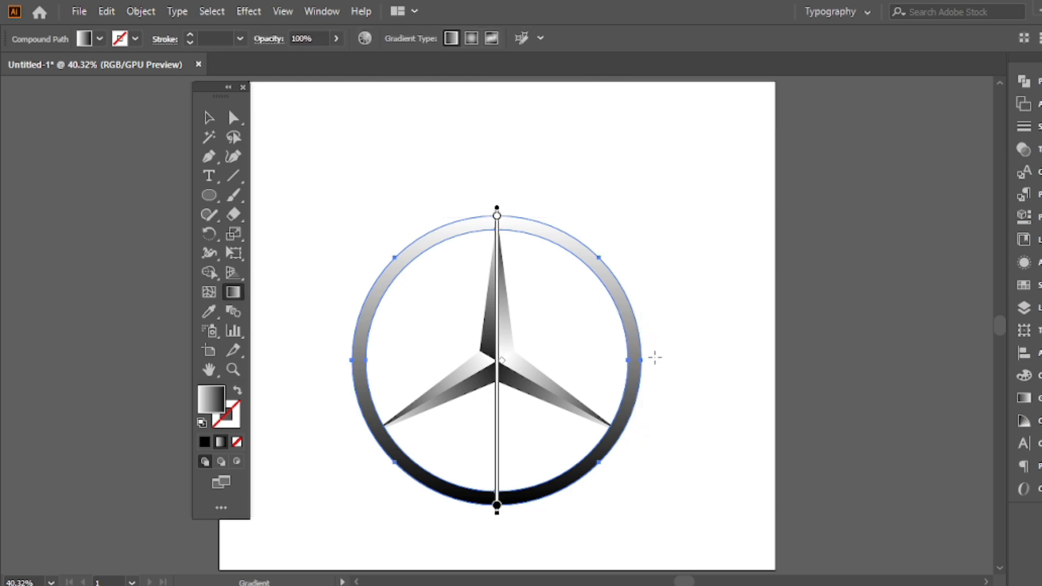
{"action": "left_click_drag", "start_coordinate": [657, 360], "coordinate": [337, 361]}
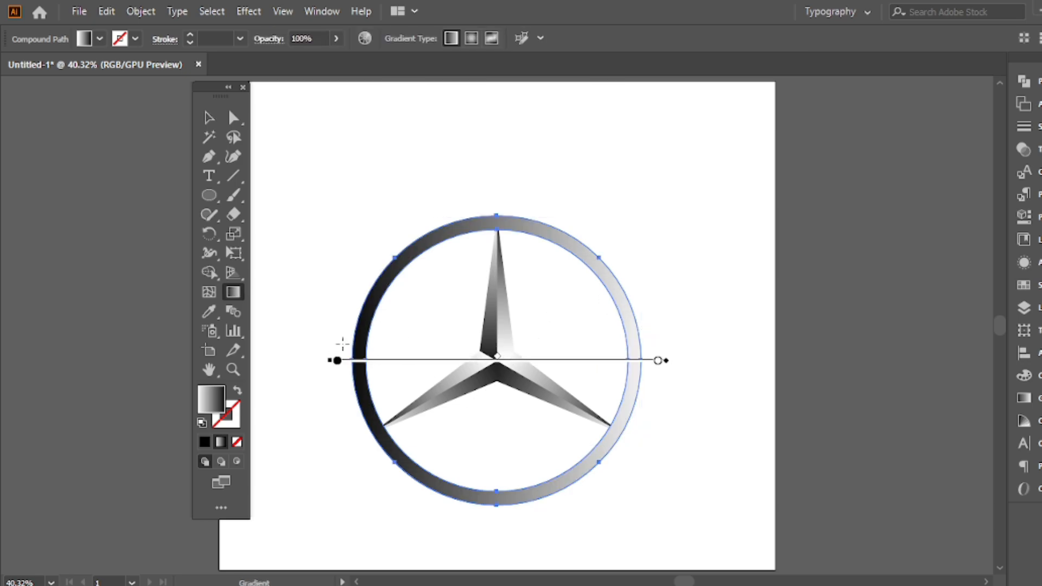
{"action": "mouse_move", "coordinate": [500, 200]}
{"action": "left_mouse_down"}
{"action": "mouse_move", "coordinate": [495, 495]}
{"action": "mouse_move", "coordinate": [487, 204]}
{"action": "left_mouse_up"}
{"action": "key", "text": "ctrl+z"}
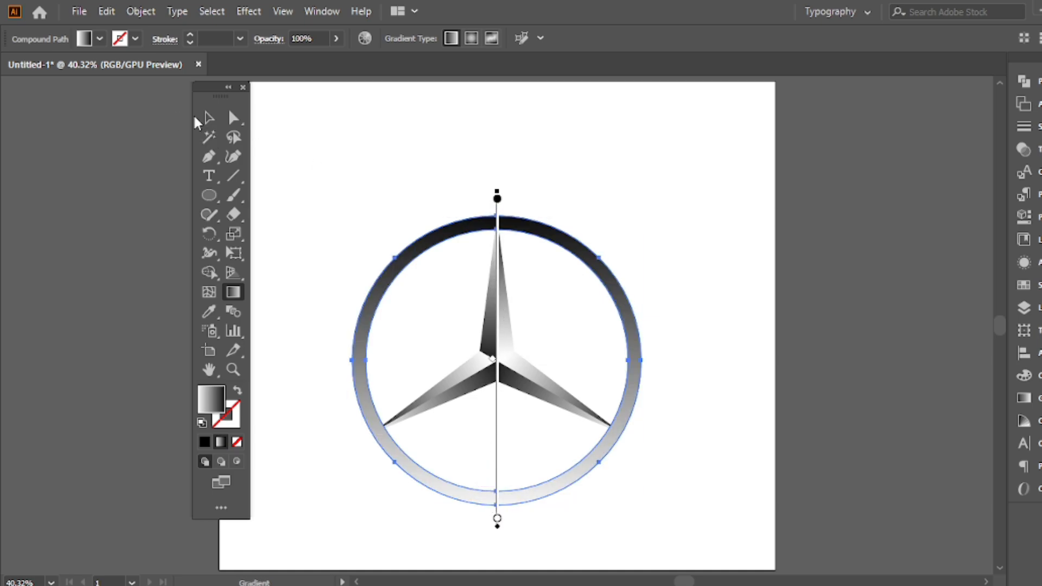
{"action": "left_click", "coordinate": [209, 117]}
{"action": "left_click", "coordinate": [510, 135]}
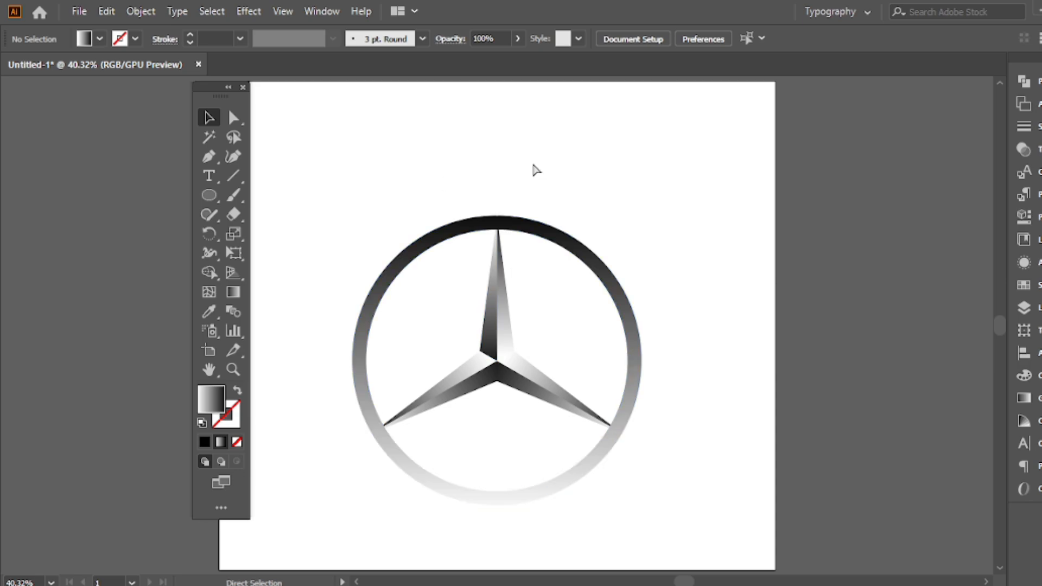
{"action": "key", "text": "ctrl+z"}
{"action": "left_click", "coordinate": [531, 157]}
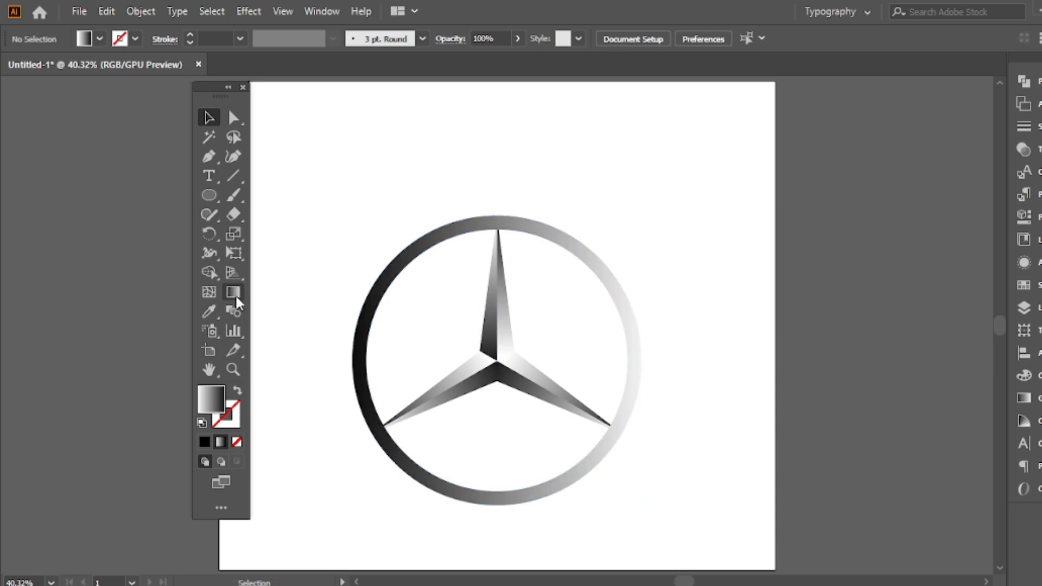
Apply a vertical linear gradient to the ring, running from white above its top edge to black below its bottom edge
{"action": "left_click", "coordinate": [414, 259]}
{"action": "left_click", "coordinate": [233, 293]}
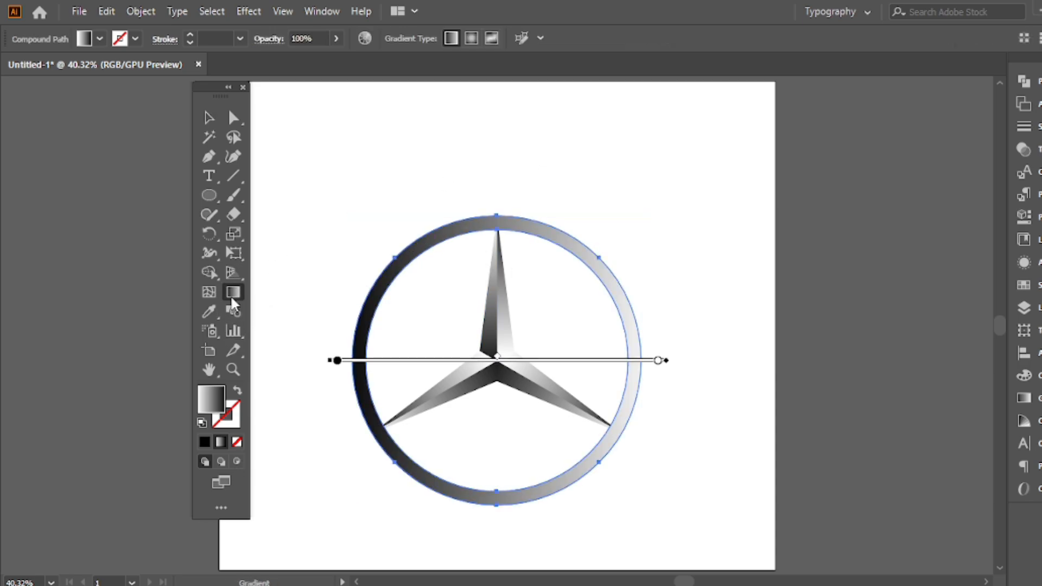
{"action": "left_click_drag", "start_coordinate": [495, 188], "coordinate": [498, 535]}
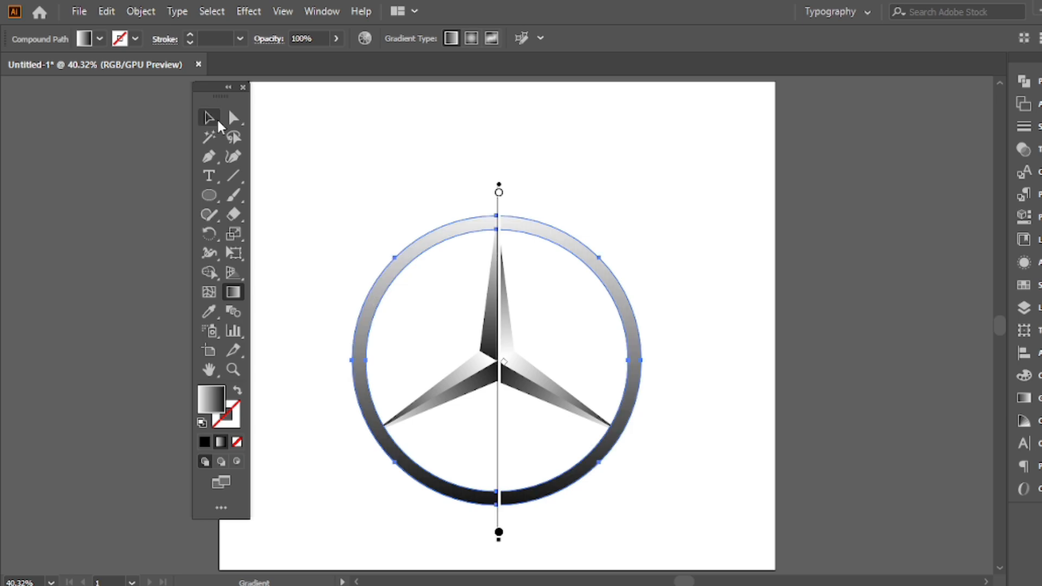
{"action": "left_click", "coordinate": [205, 115]}
{"action": "left_click", "coordinate": [452, 118]}
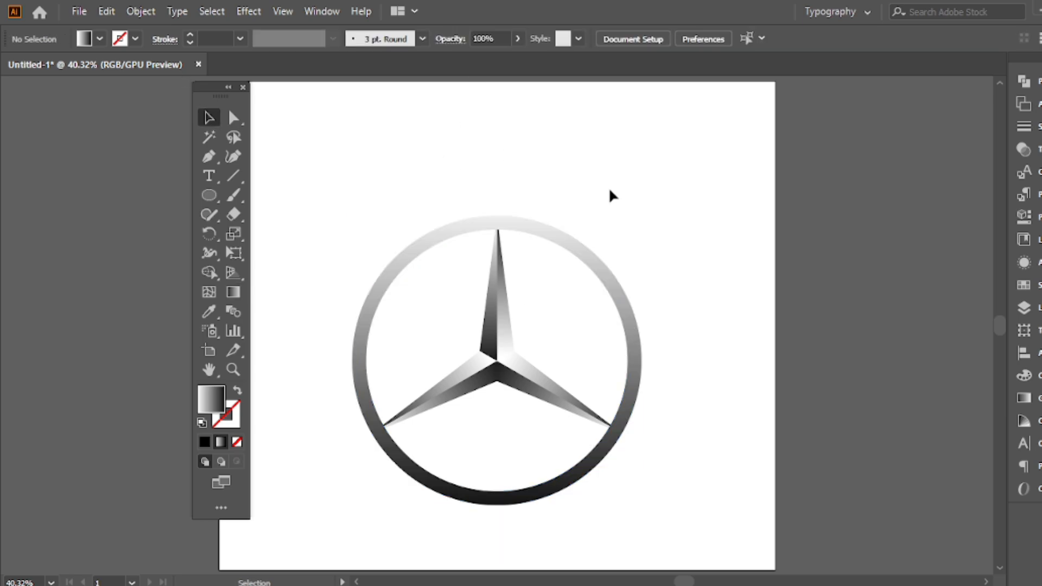
Group the ring and the star into a single emblem
{"action": "left_click_drag", "start_coordinate": [578, 176], "coordinate": [386, 472]}
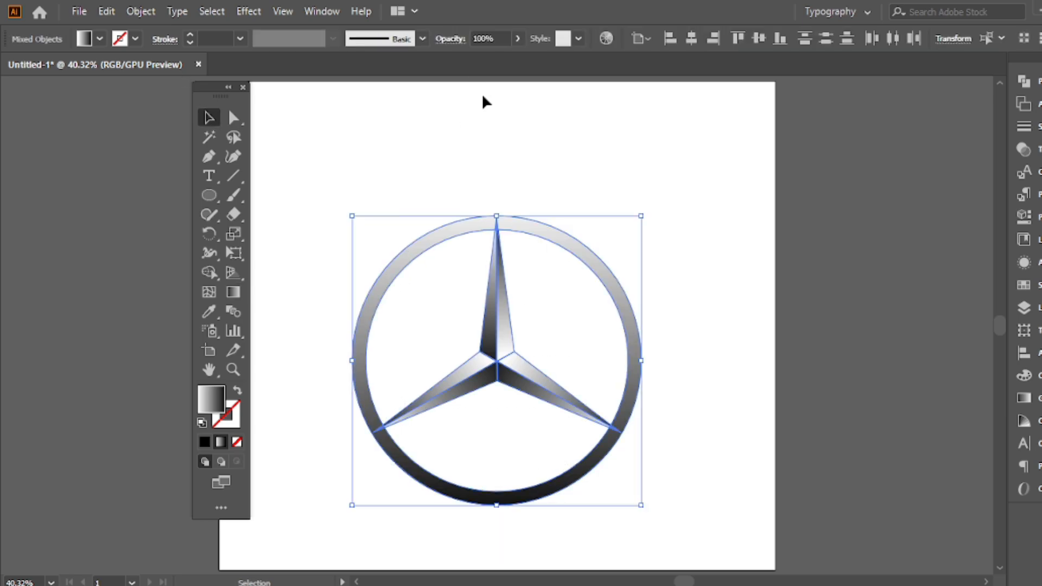
{"action": "right_click", "coordinate": [443, 83]}
{"action": "left_click", "coordinate": [516, 211]}
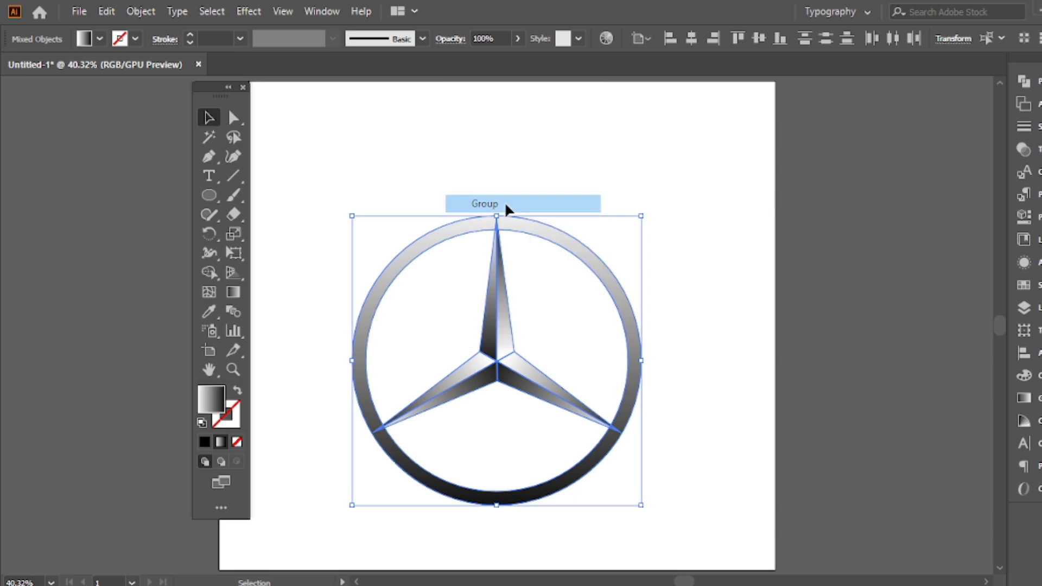
Scale the grouped emblem down proportionally about its center and move it slightly upward on the artboard
{"action": "left_click_drag", "start_coordinate": [641, 216], "coordinate": [596, 261]}
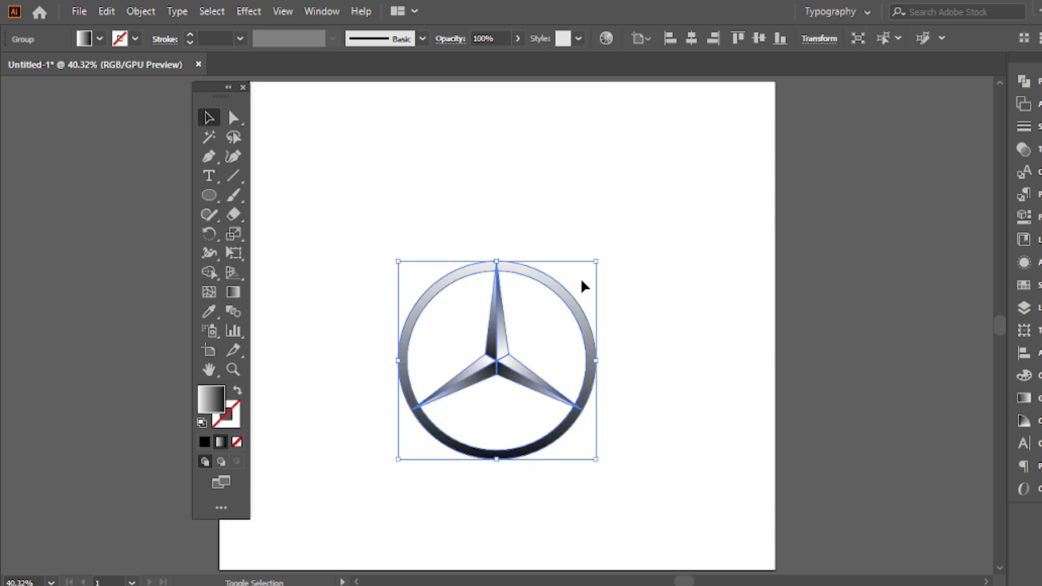
{"action": "left_click_drag", "start_coordinate": [513, 353], "coordinate": [510, 327]}
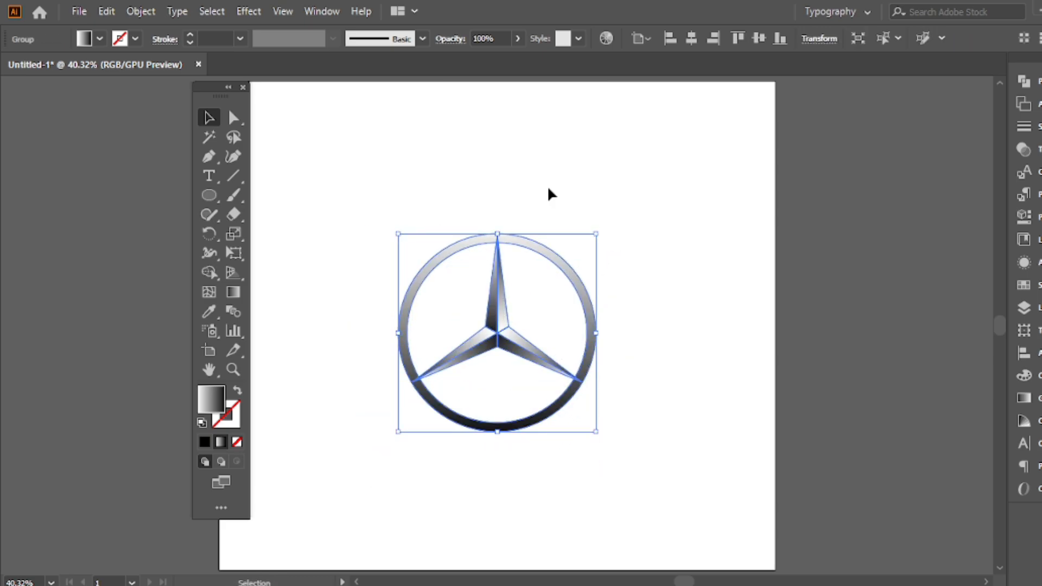
{"action": "left_click", "coordinate": [360, 147]}
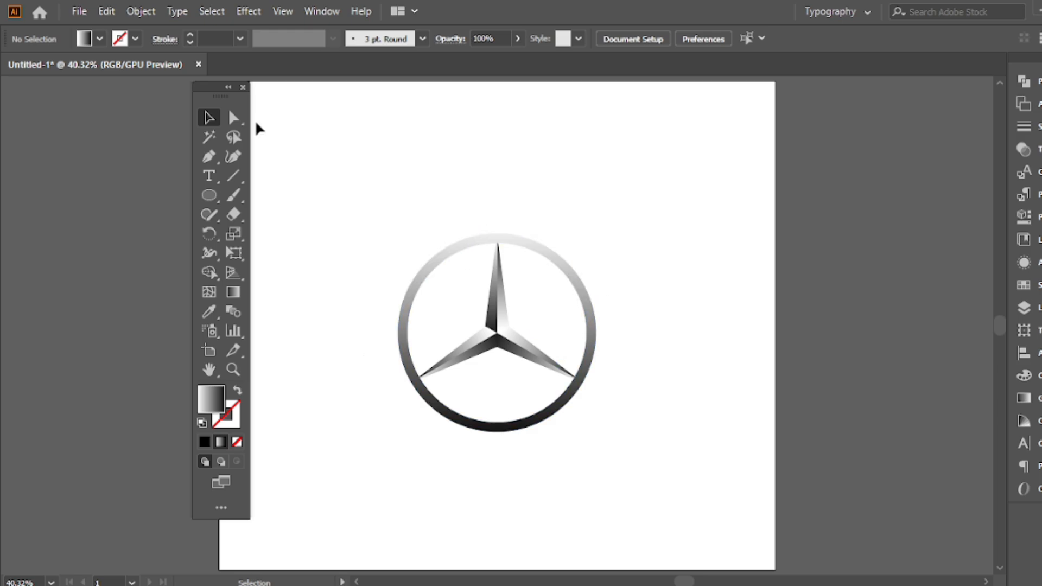
Bring the grouped emblem to the front of the stacking order
{"action": "left_click_drag", "start_coordinate": [221, 98], "coordinate": [183, 97]}
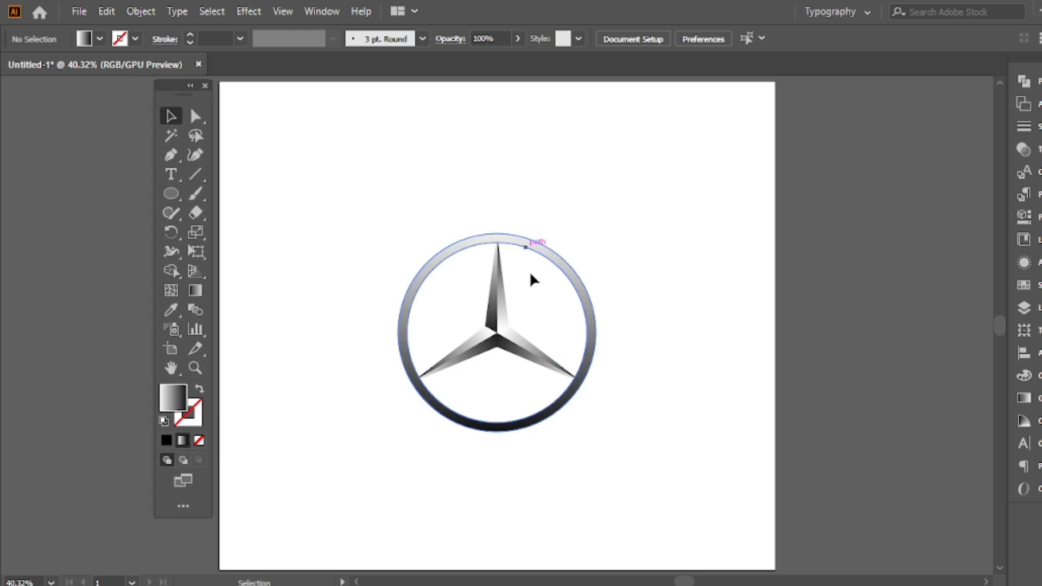
{"action": "left_click", "coordinate": [489, 241]}
{"action": "left_click", "coordinate": [400, 205]}
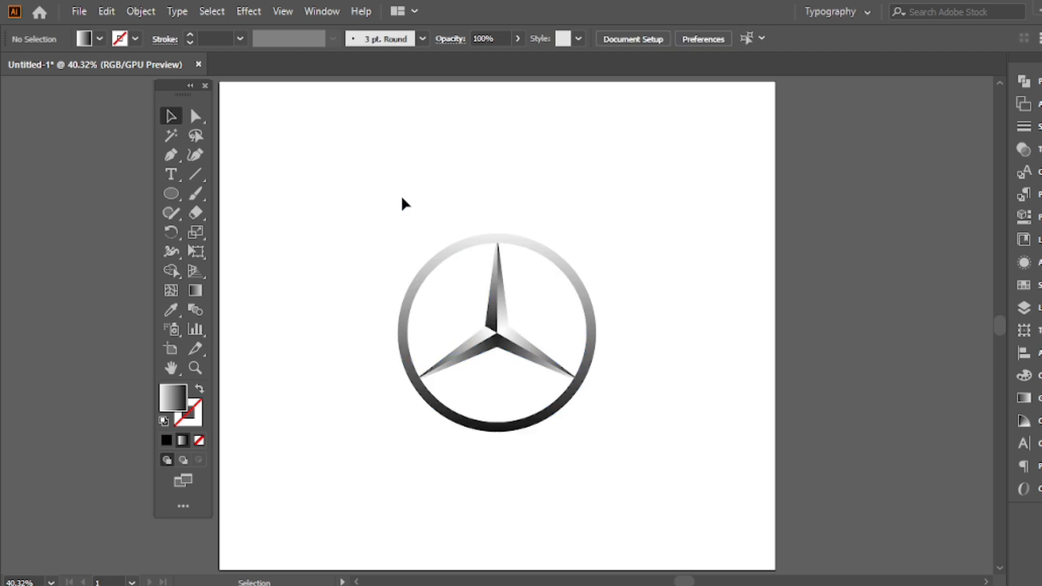
{"action": "left_click", "coordinate": [497, 262]}
{"action": "right_click", "coordinate": [418, 137]}
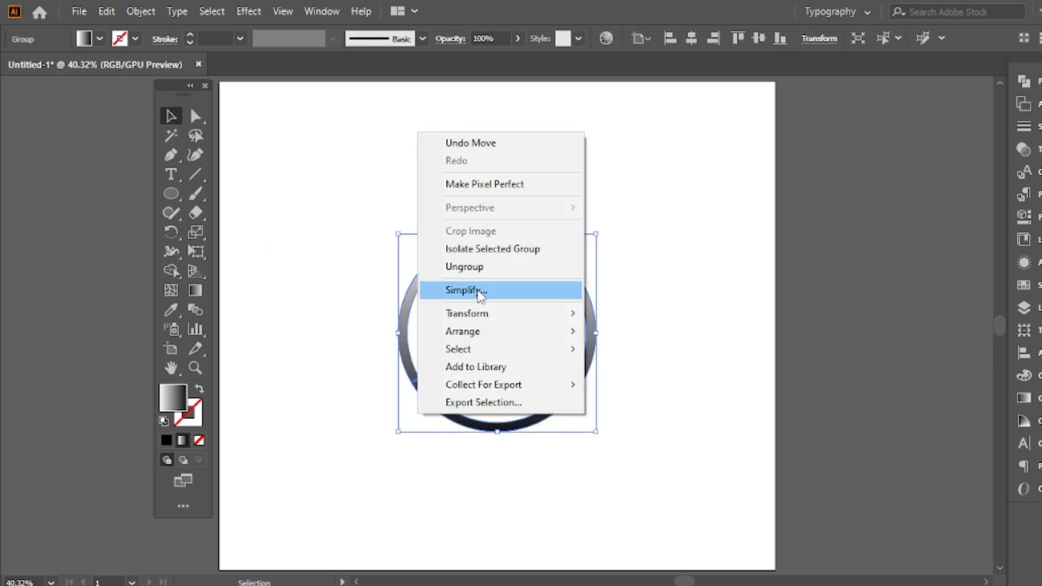
{"action": "mouse_move", "coordinate": [467, 333]}
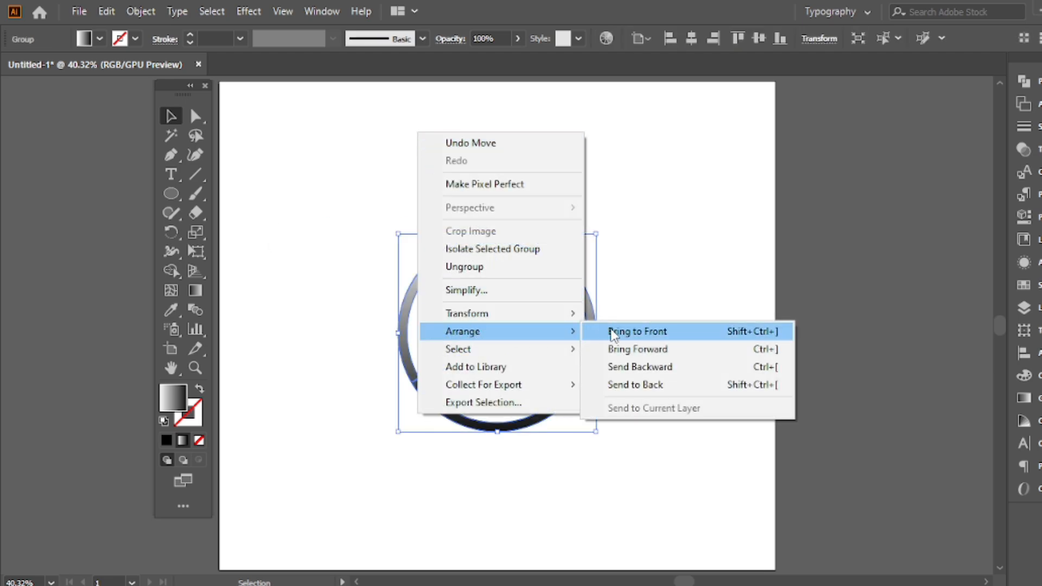
{"action": "left_click", "coordinate": [614, 332]}
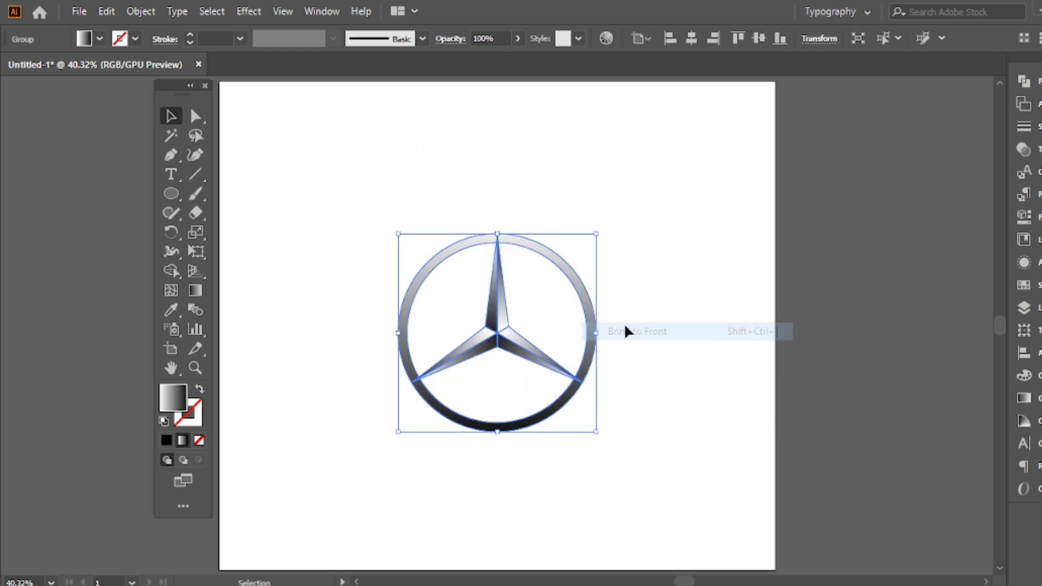
{"action": "left_click", "coordinate": [335, 215]}
Draw a rectangle covering the whole artboard and give it a solid black fill with no stroke
{"action": "left_click", "coordinate": [171, 193]}
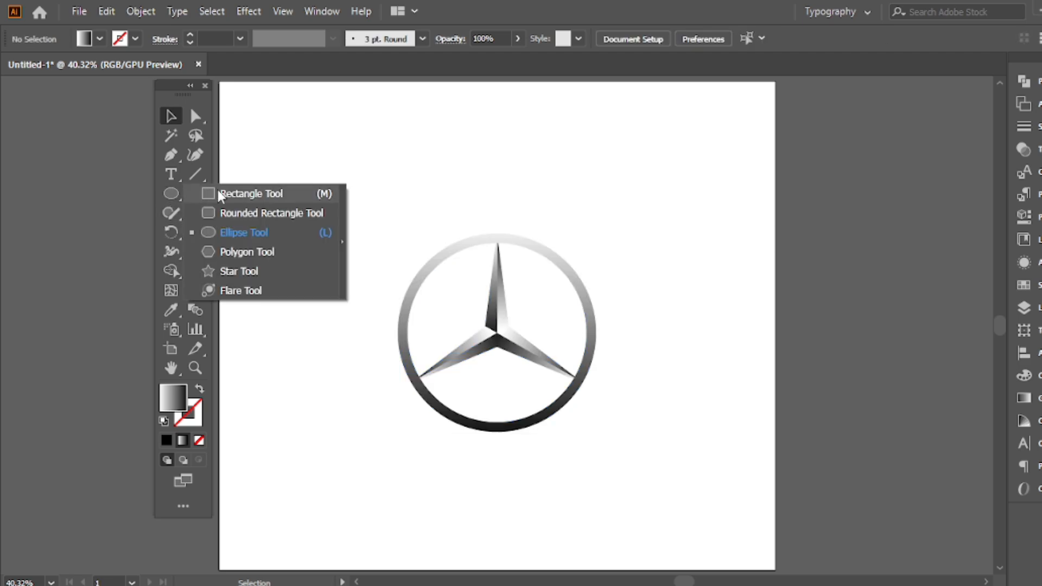
{"action": "left_click", "coordinate": [256, 195]}
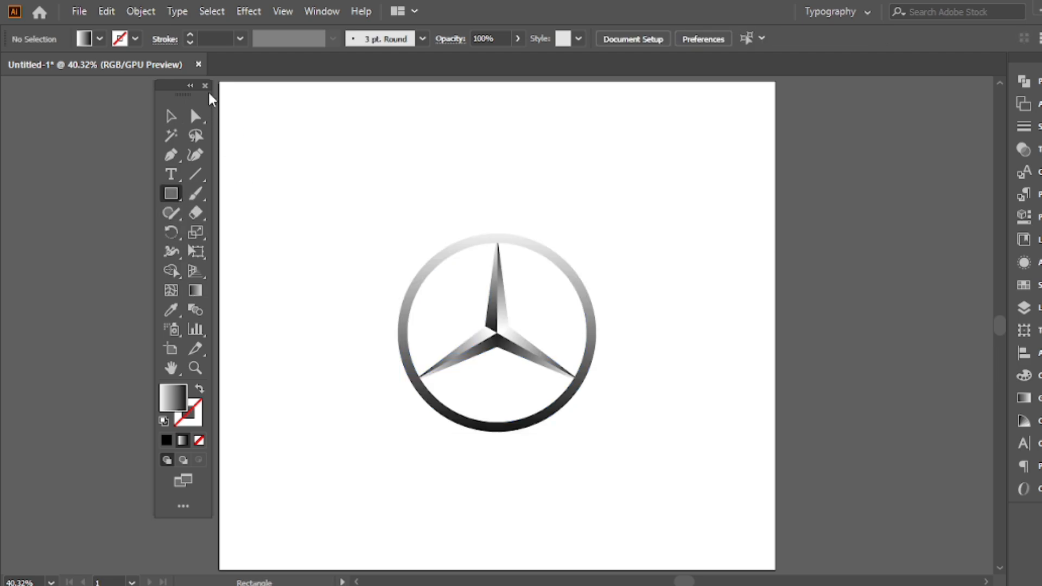
{"action": "left_click_drag", "start_coordinate": [221, 80], "coordinate": [775, 569]}
{"action": "key", "text": "v"}
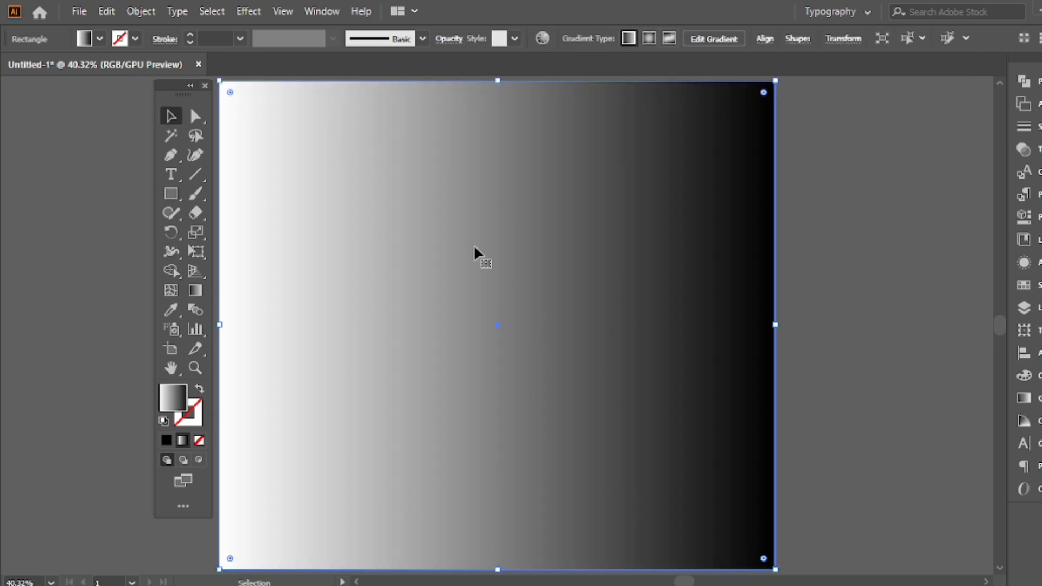
{"action": "left_click", "coordinate": [163, 420]}
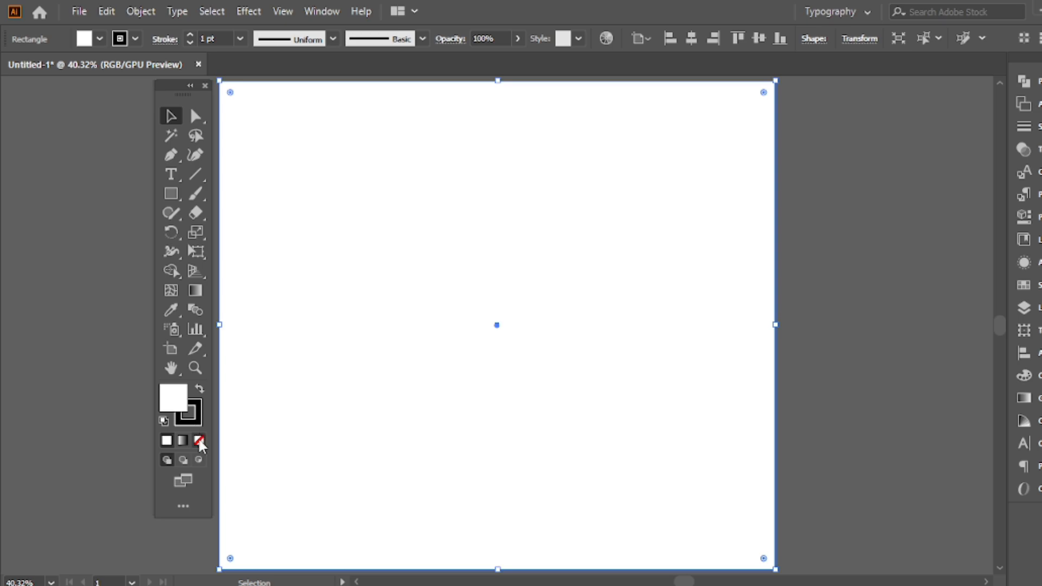
{"action": "left_click", "coordinate": [199, 440]}
{"action": "left_click", "coordinate": [200, 390]}
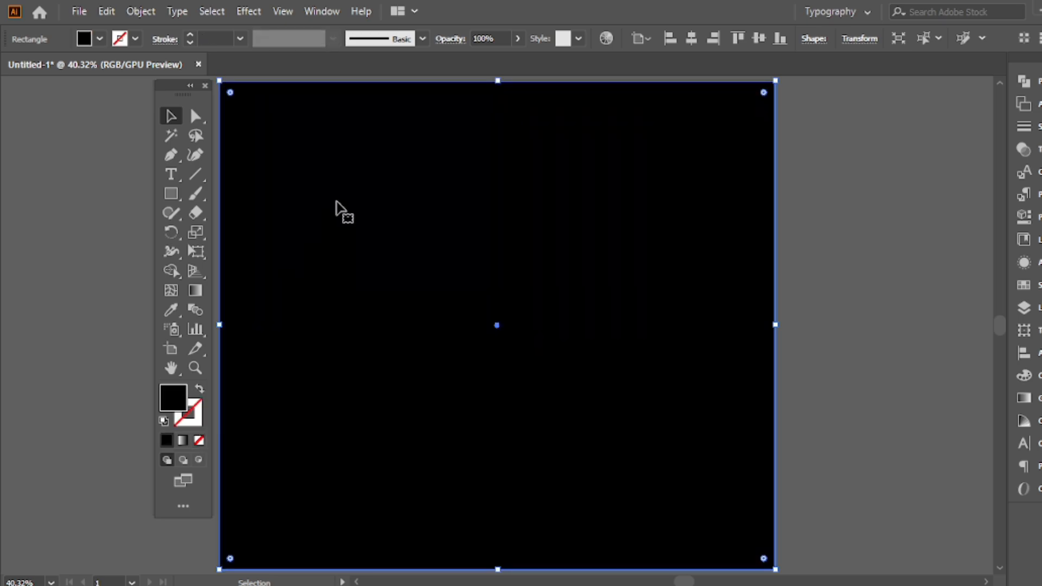
Send the black rectangle to the back, behind the emblem
{"action": "right_click", "coordinate": [357, 148]}
{"action": "mouse_move", "coordinate": [365, 421]}
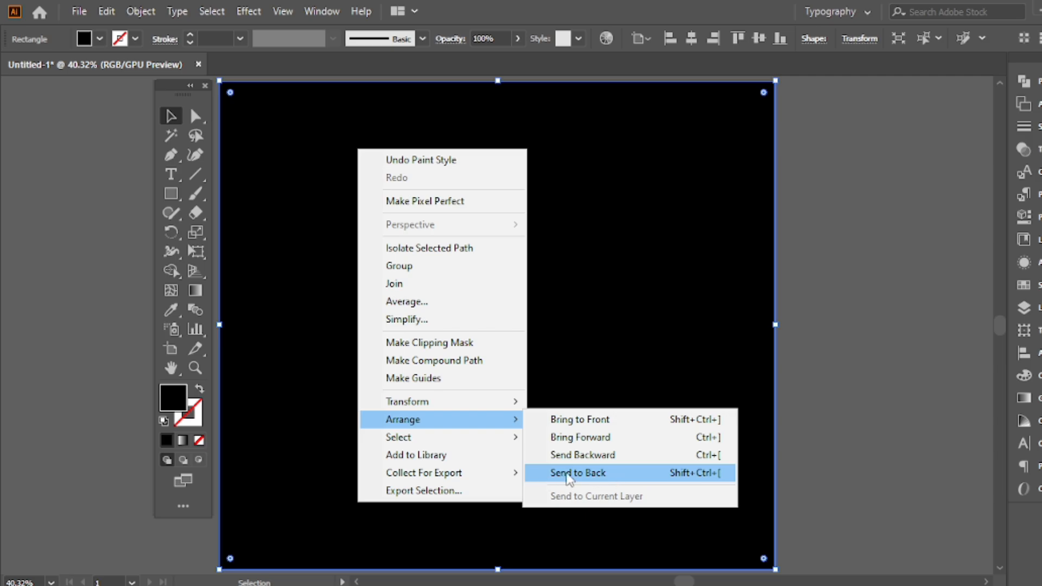
{"action": "left_click", "coordinate": [567, 476]}
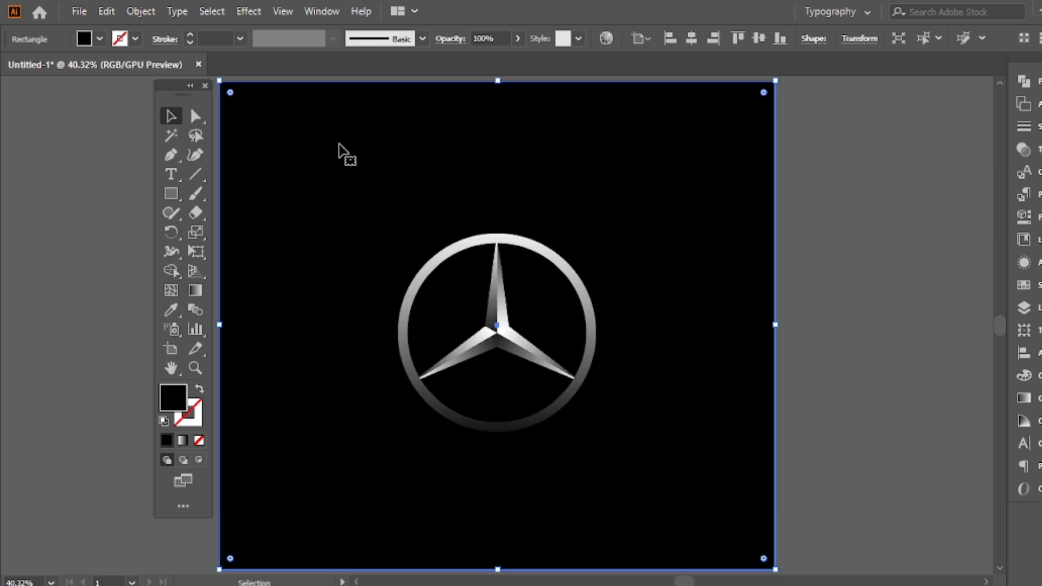
Enlarge the emblem proportionally about its center and move it straight up to the upper half of the artboard
{"action": "left_click", "coordinate": [496, 239]}
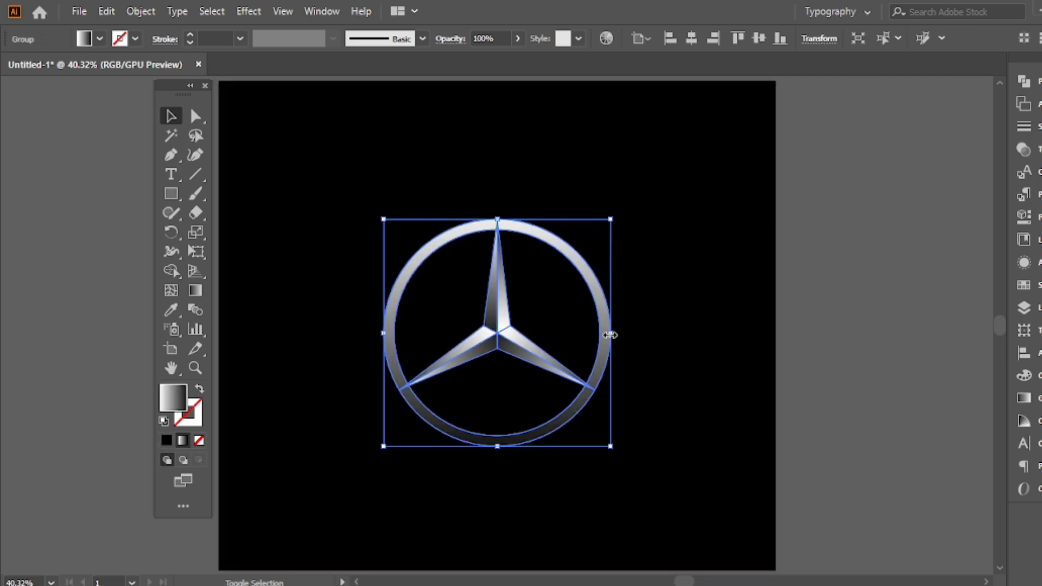
{"action": "left_click_drag", "start_coordinate": [496, 343], "coordinate": [497, 217]}
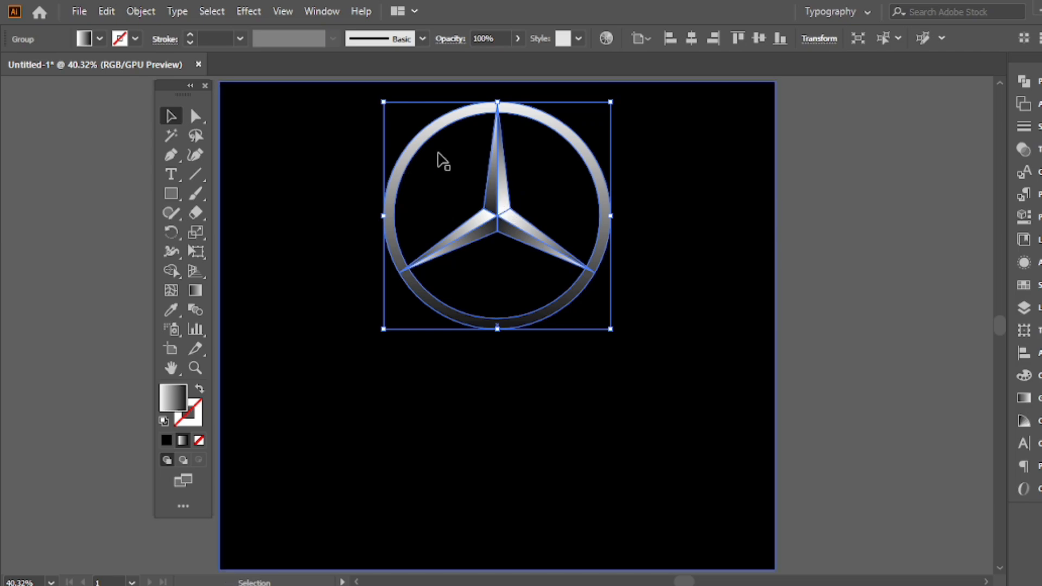
Try a copy of the emblem reflected across the horizontal axis, placed directly below the original
{"action": "right_click", "coordinate": [462, 144]}
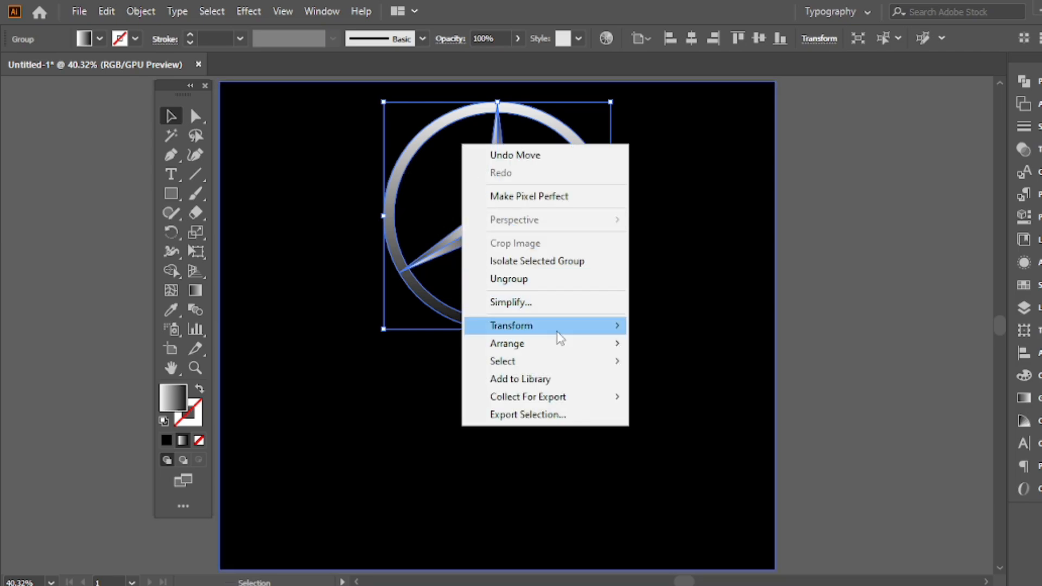
{"action": "mouse_move", "coordinate": [513, 332]}
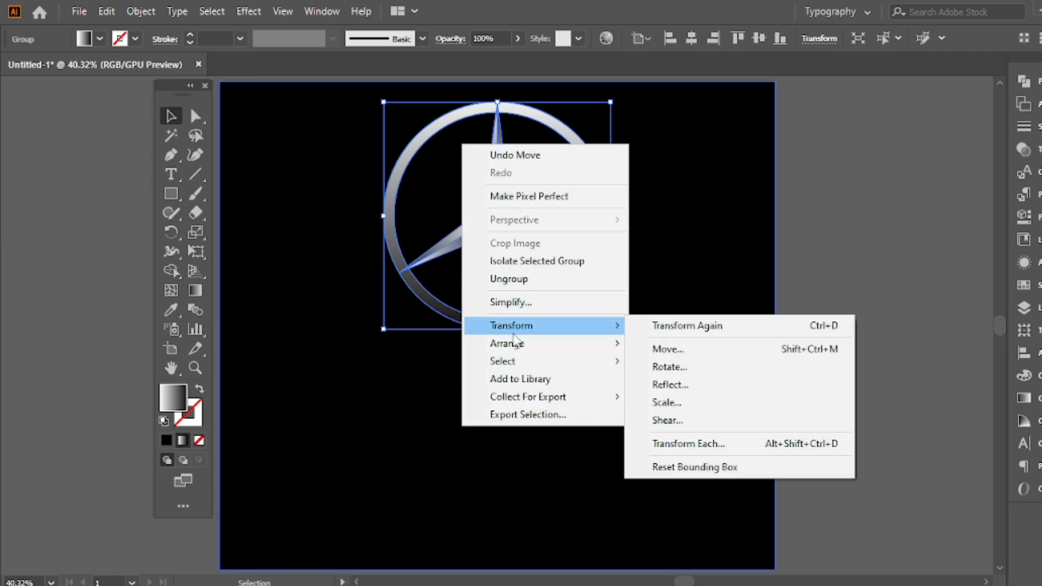
{"action": "left_click", "coordinate": [653, 385]}
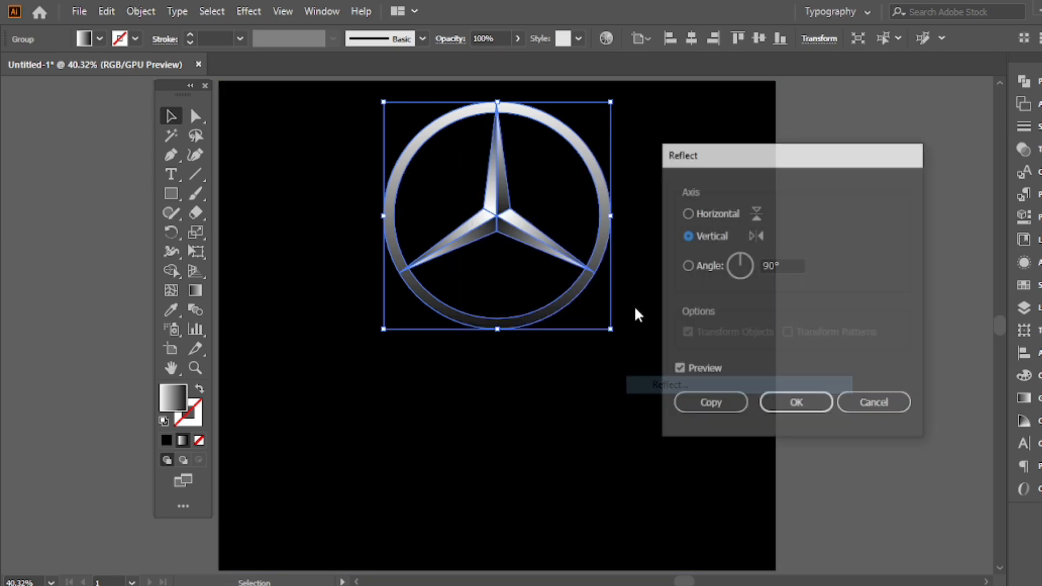
{"action": "left_click", "coordinate": [753, 204]}
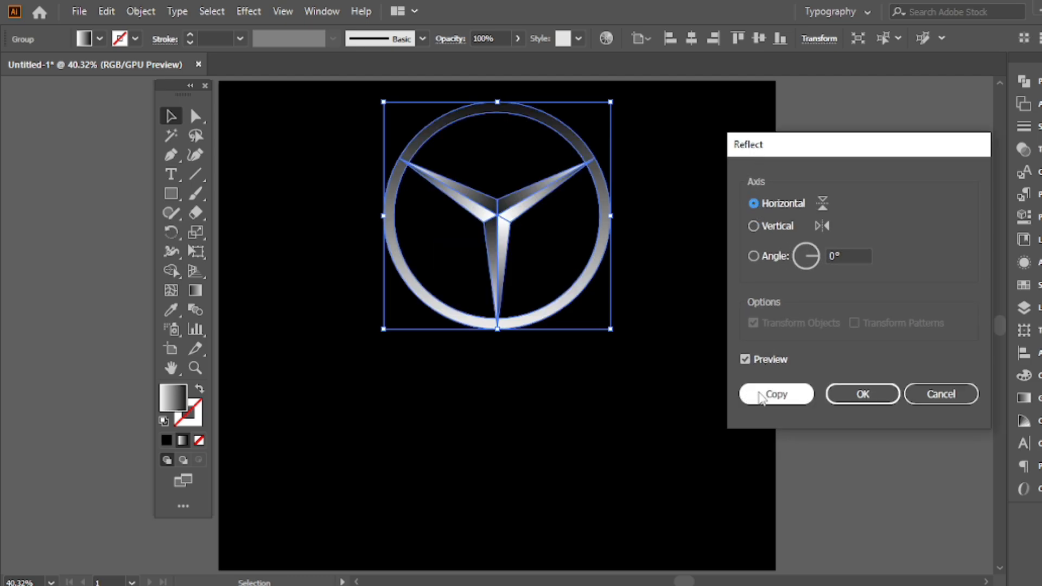
{"action": "left_click", "coordinate": [773, 396]}
{"action": "left_click_drag", "start_coordinate": [523, 209], "coordinate": [522, 438]}
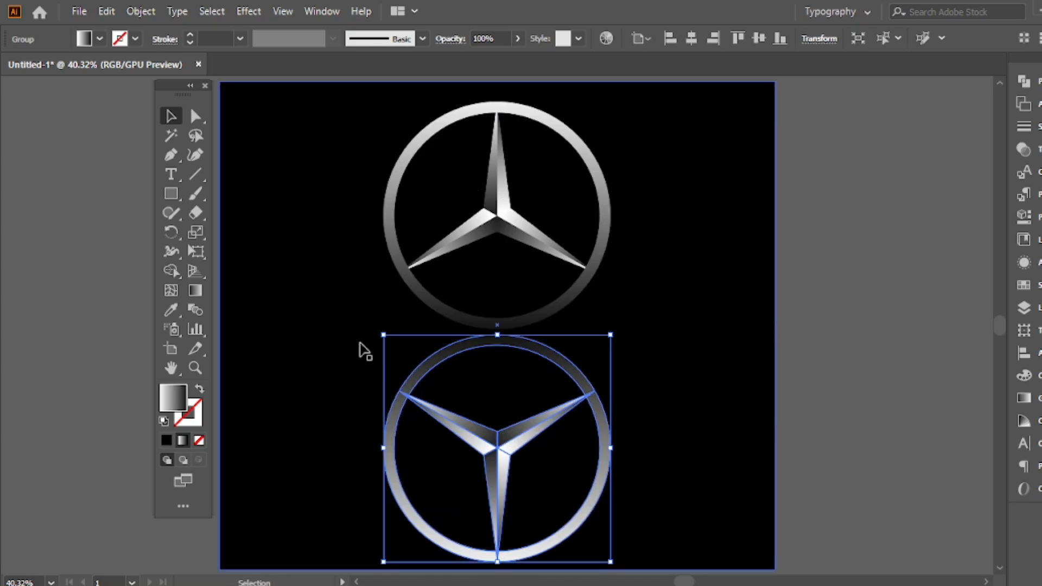
{"action": "left_click", "coordinate": [889, 209]}
Ungroup the upright emblem into ring and star, and delete the reflected copy below it
{"action": "left_click", "coordinate": [608, 204]}
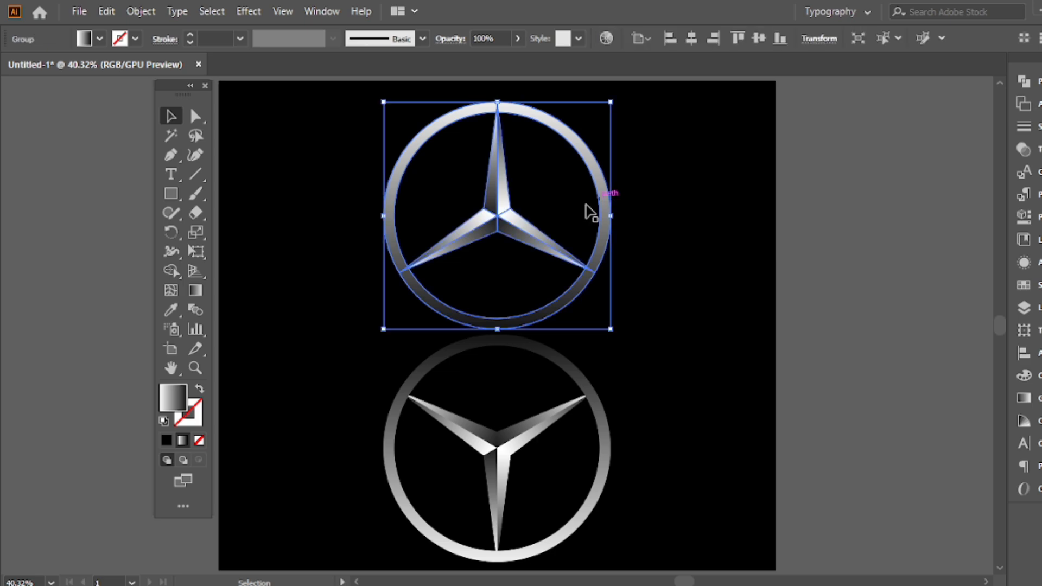
{"action": "right_click", "coordinate": [337, 155]}
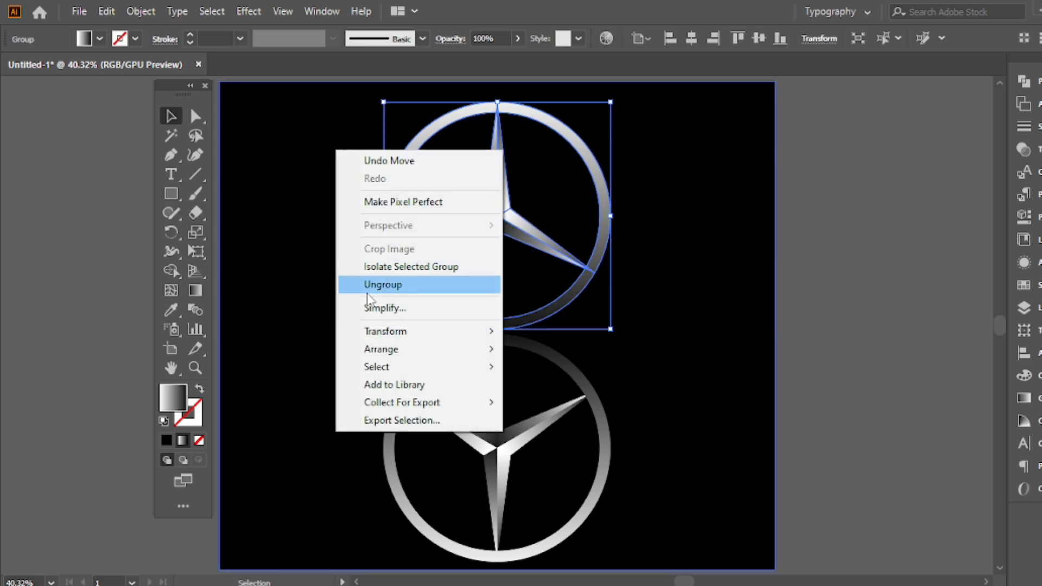
{"action": "left_click", "coordinate": [347, 283]}
{"action": "left_click", "coordinate": [591, 388]}
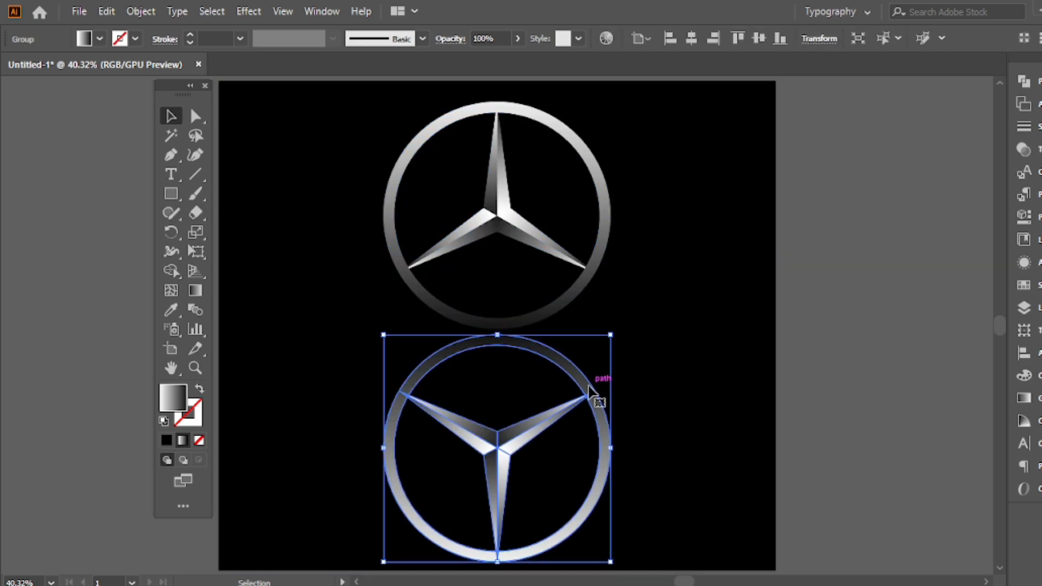
{"action": "key", "text": "Delete"}
Reverse the ring's vertical linear gradient so it runs from white below its bottom edge to black above its top edge
{"action": "left_click", "coordinate": [608, 201]}
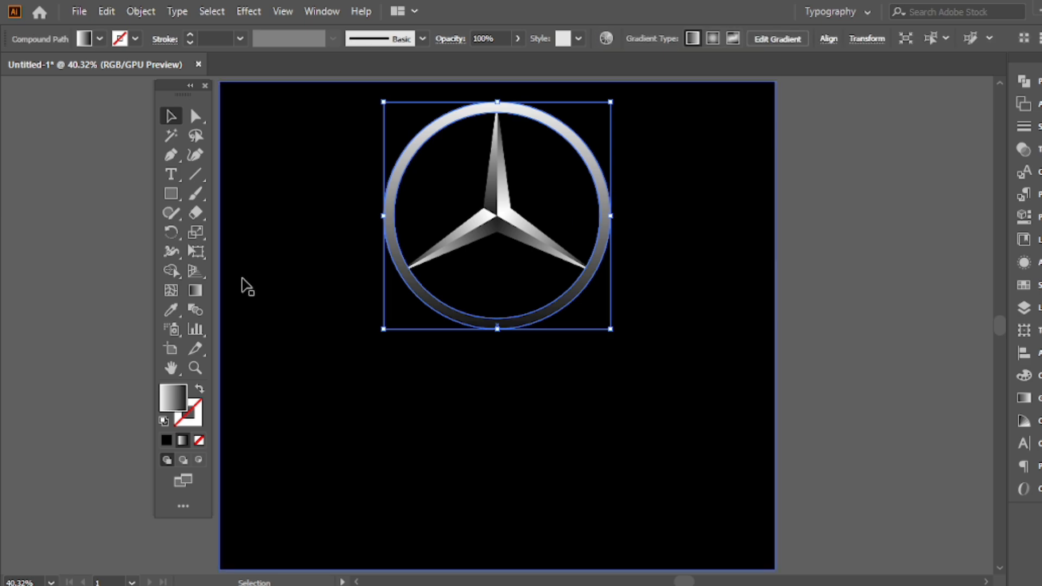
{"action": "left_click", "coordinate": [196, 290]}
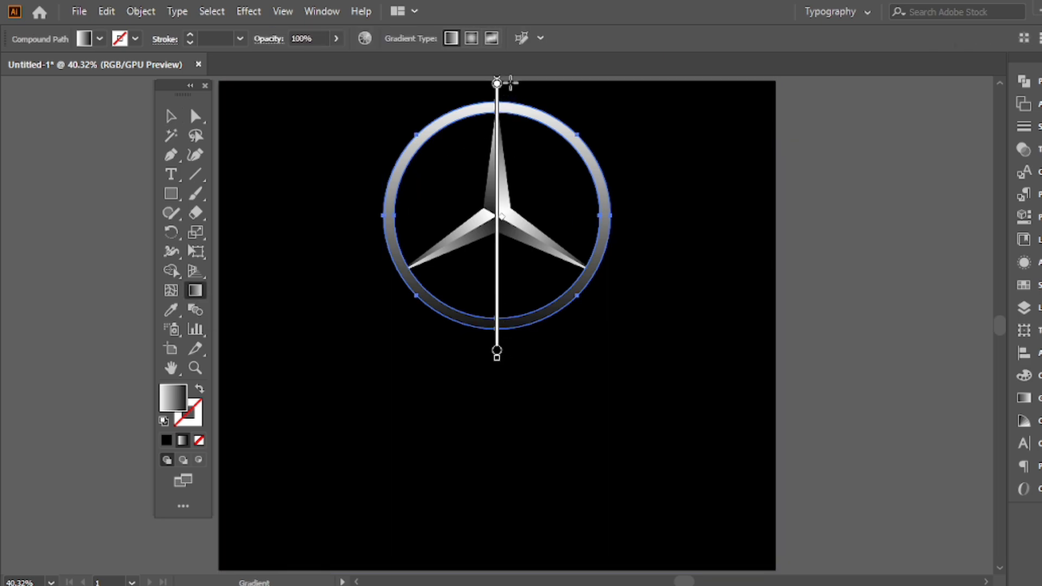
{"action": "left_click_drag", "start_coordinate": [515, 354], "coordinate": [513, 95]}
{"action": "key", "text": "v"}
{"action": "left_click", "coordinate": [865, 180]}
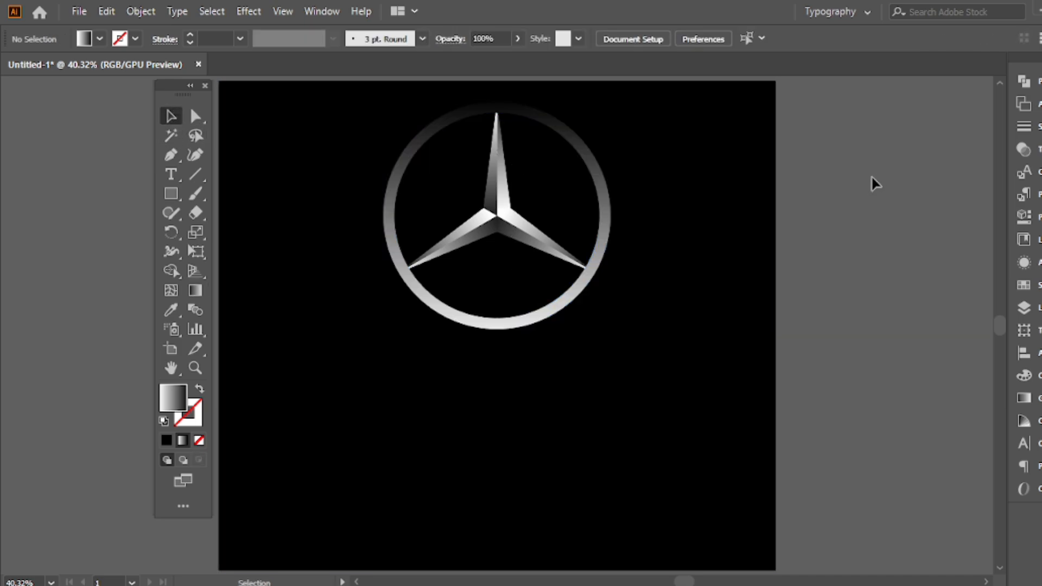
Change the black end stop of the ring's gradient to the dark gray swatch
{"action": "left_click", "coordinate": [601, 158]}
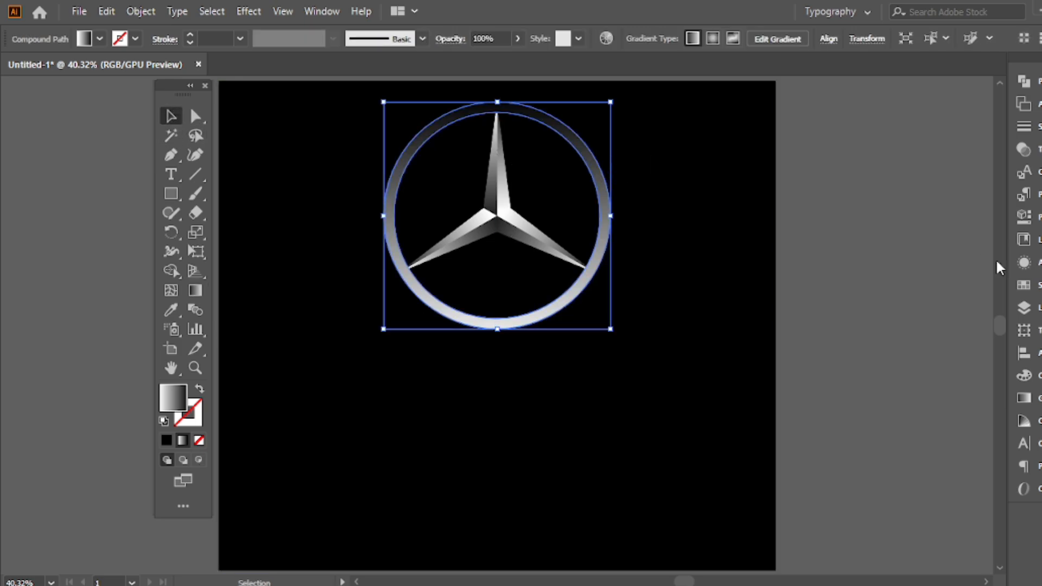
{"action": "left_click", "coordinate": [1038, 401]}
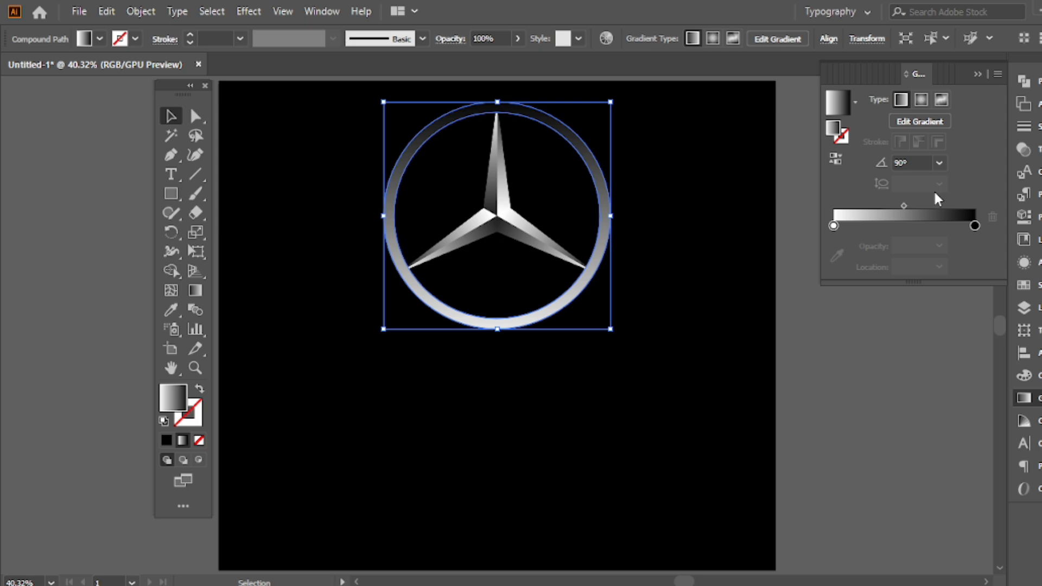
{"action": "double_click", "coordinate": [974, 226]}
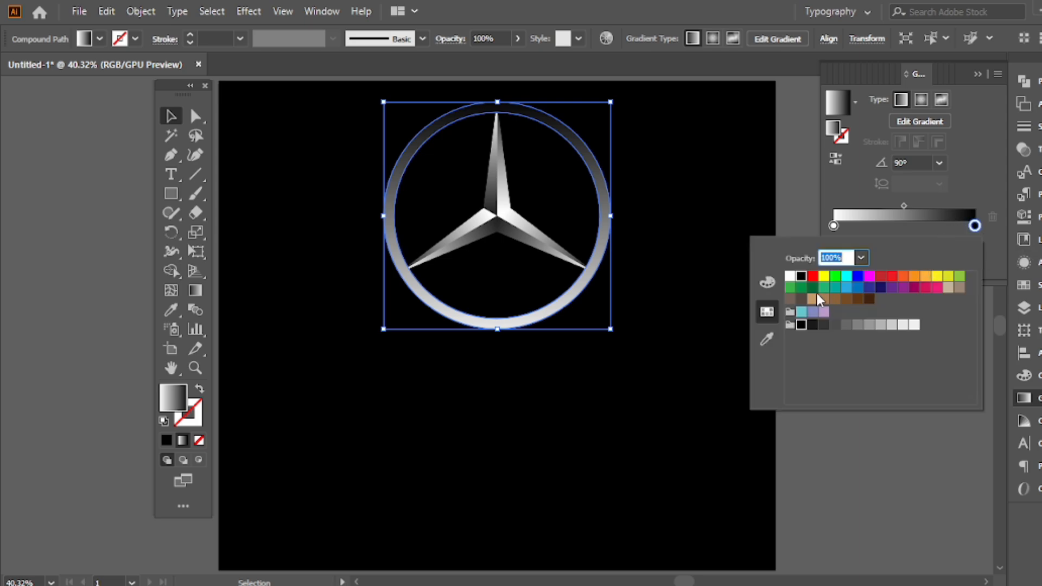
{"action": "left_click", "coordinate": [835, 324]}
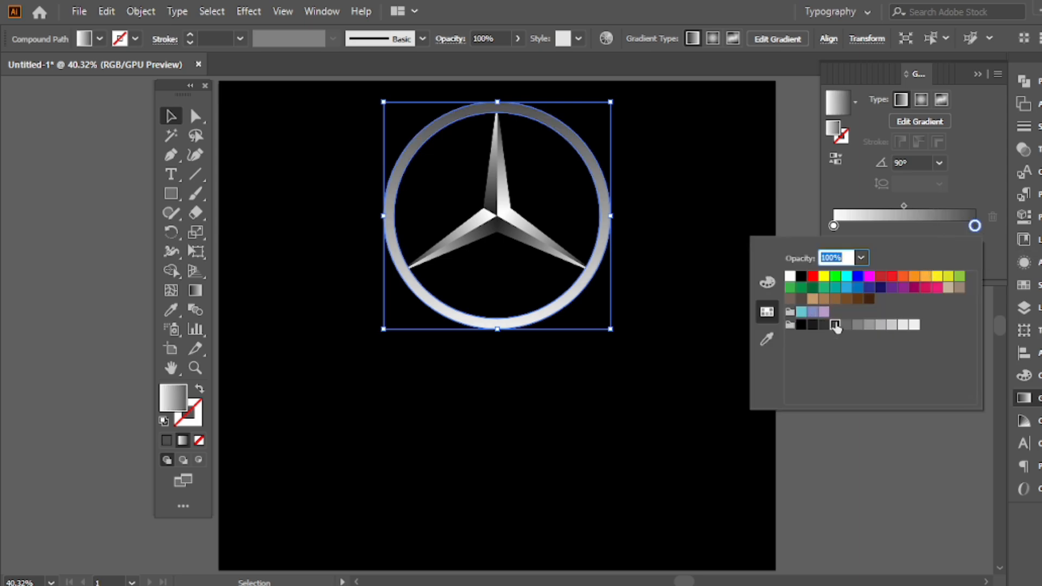
{"action": "left_click", "coordinate": [963, 97]}
{"action": "left_click", "coordinate": [977, 75]}
{"action": "left_click", "coordinate": [849, 163]}
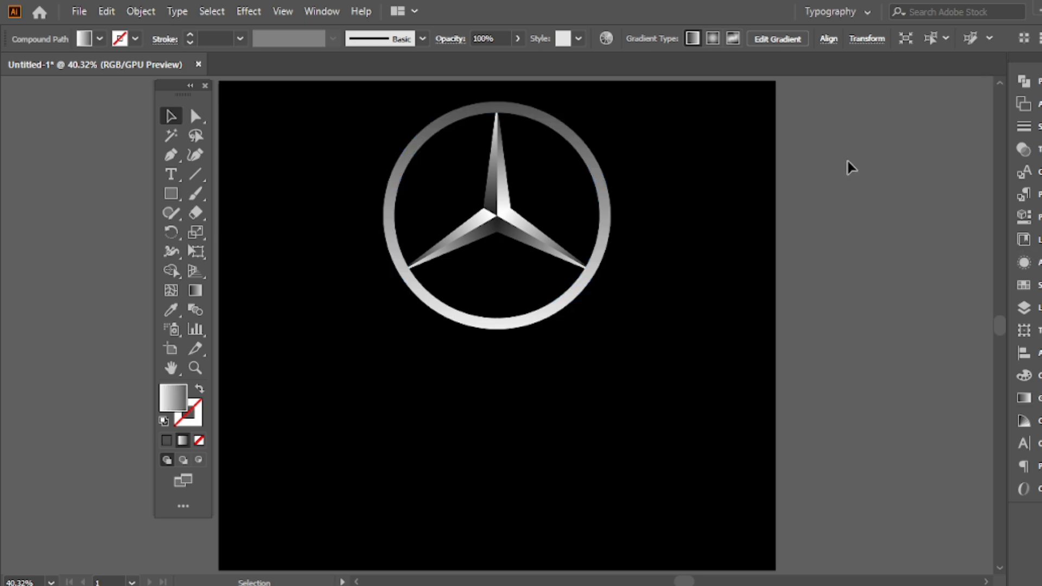
{"action": "left_click", "coordinate": [610, 213]}
{"action": "right_click", "coordinate": [503, 181]}
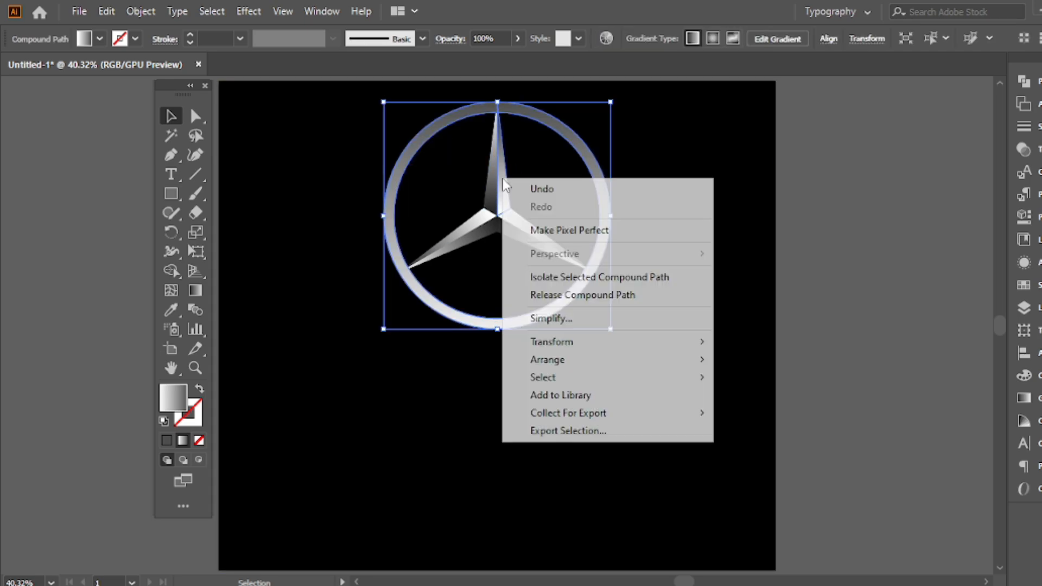
{"action": "right_click", "coordinate": [356, 205]}
{"action": "left_click", "coordinate": [779, 220]}
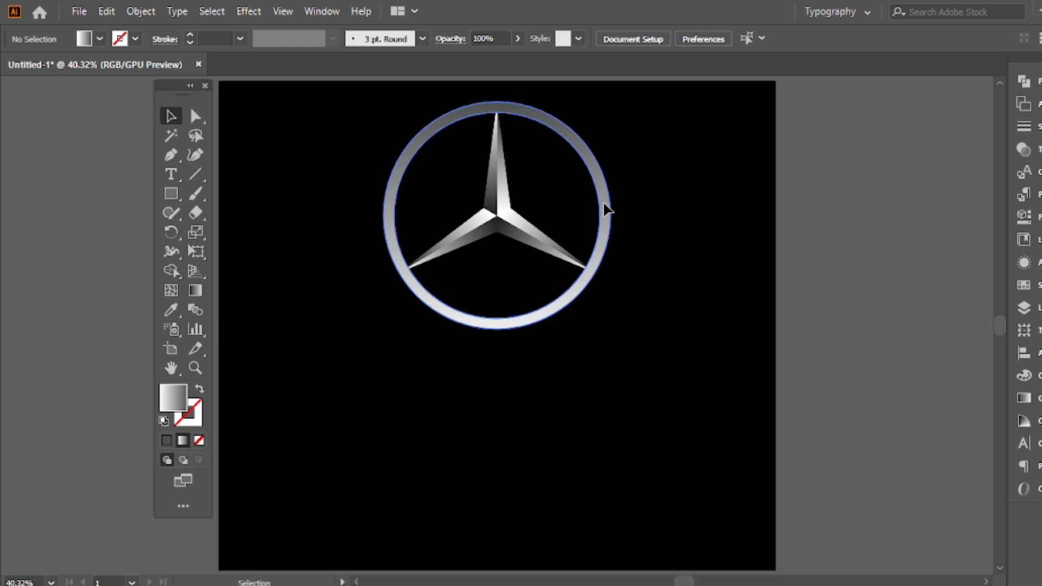
Select the star together with the ring and group them into a single emblem
{"action": "left_click", "coordinate": [606, 205]}
{"action": "left_click", "coordinate": [517, 204], "text": "shift"}
{"action": "left_click", "coordinate": [518, 206]}
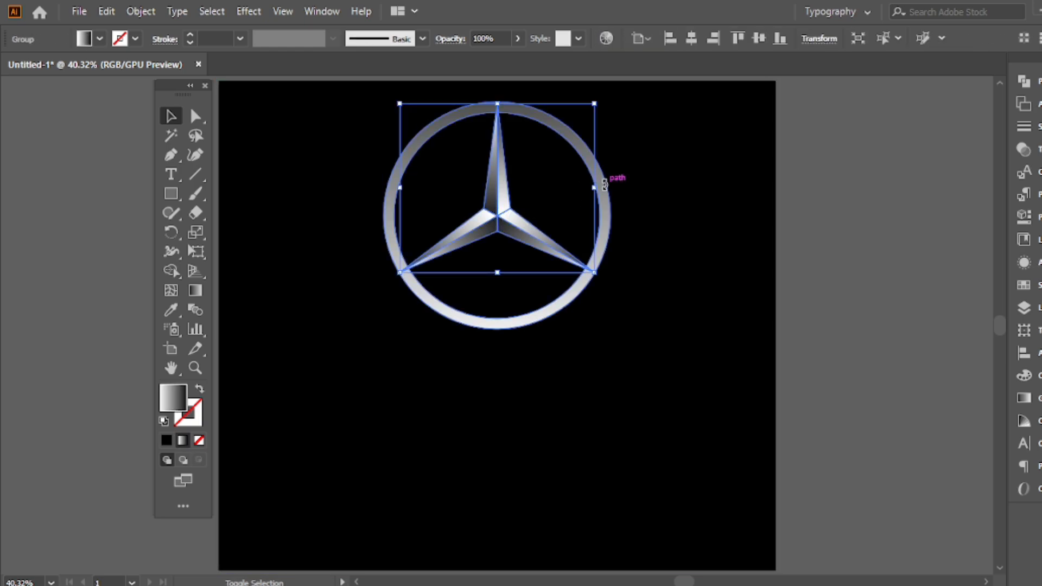
{"action": "left_click", "coordinate": [607, 210], "text": "shift"}
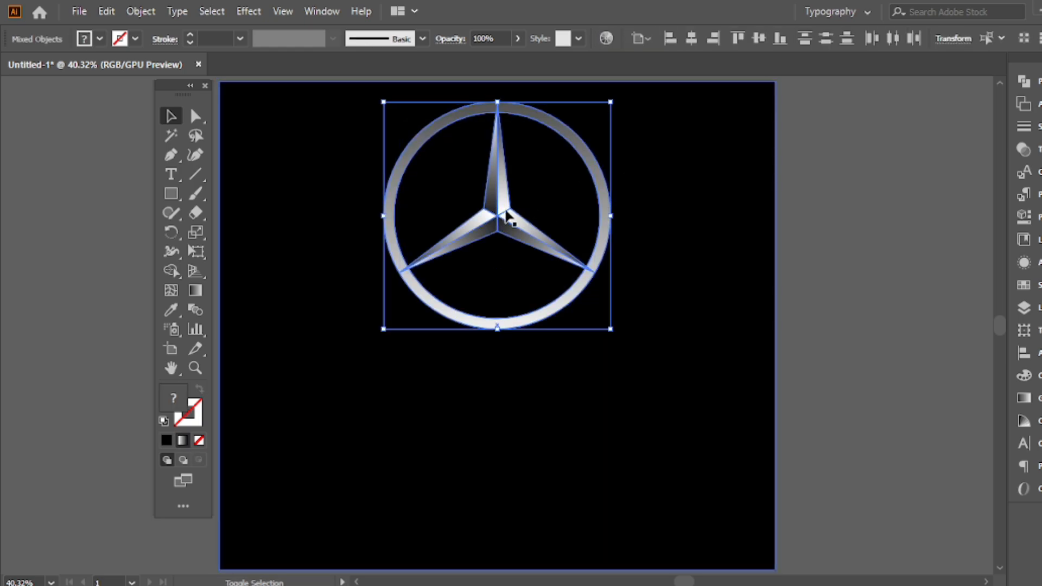
{"action": "right_click", "coordinate": [466, 174]}
{"action": "left_click", "coordinate": [489, 293]}
Create a copy of the emblem reflected across the horizontal axis and place it directly below the original with a small gap
{"action": "right_click", "coordinate": [441, 152]}
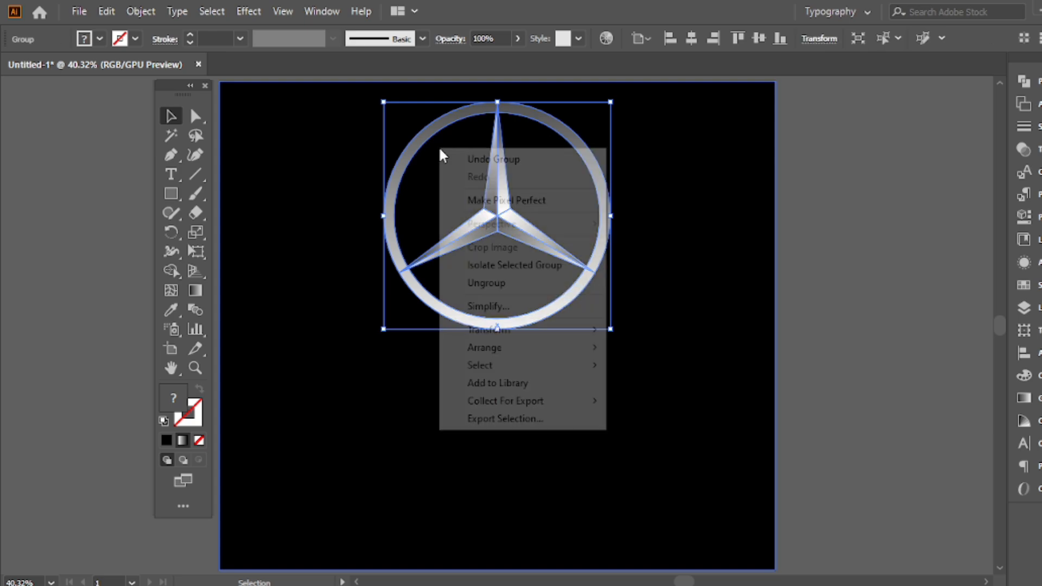
{"action": "mouse_move", "coordinate": [484, 329]}
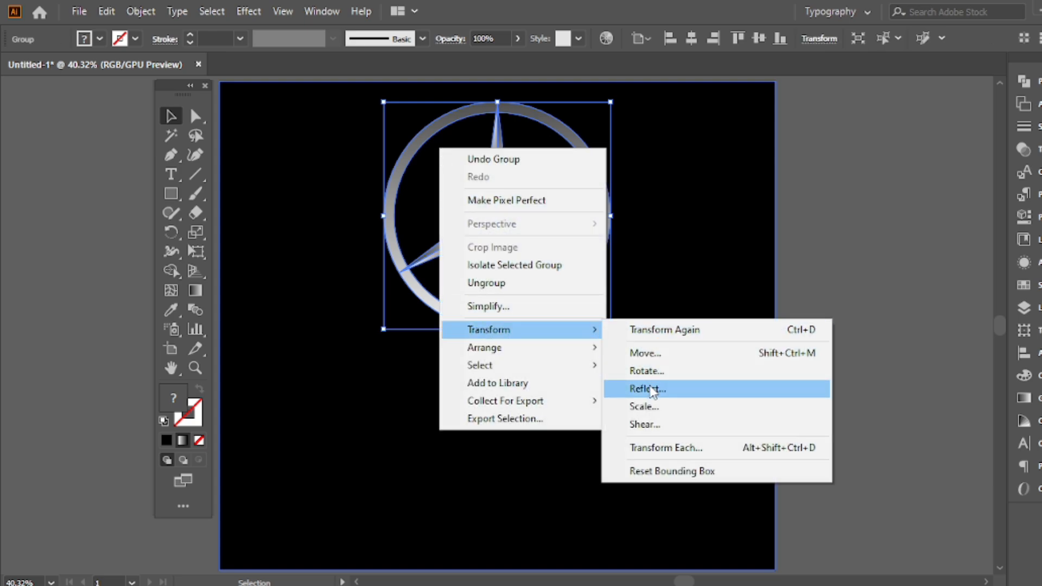
{"action": "left_click", "coordinate": [673, 386]}
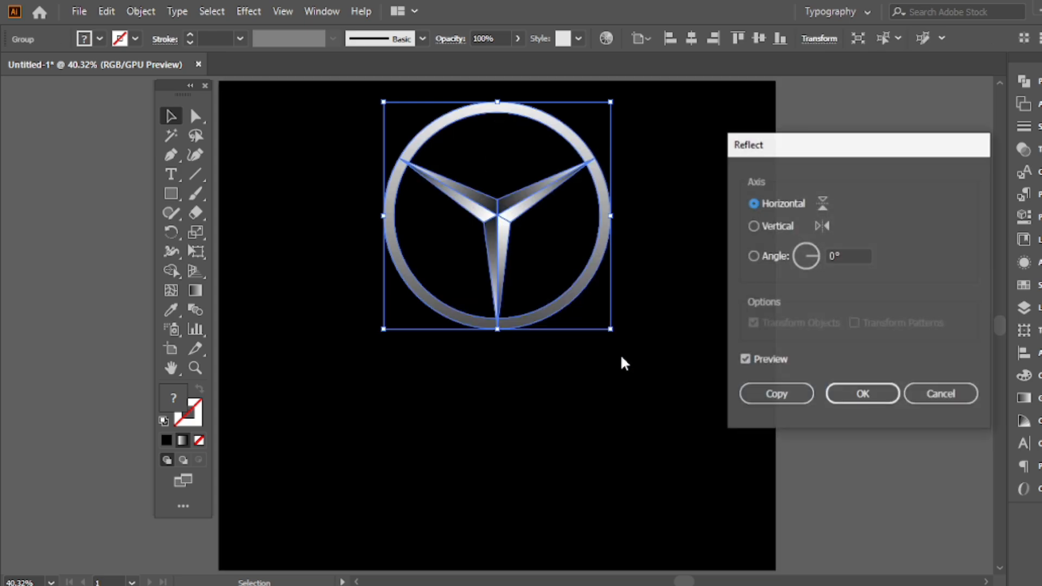
{"action": "left_click", "coordinate": [792, 383]}
{"action": "left_click_drag", "start_coordinate": [502, 205], "coordinate": [511, 448]}
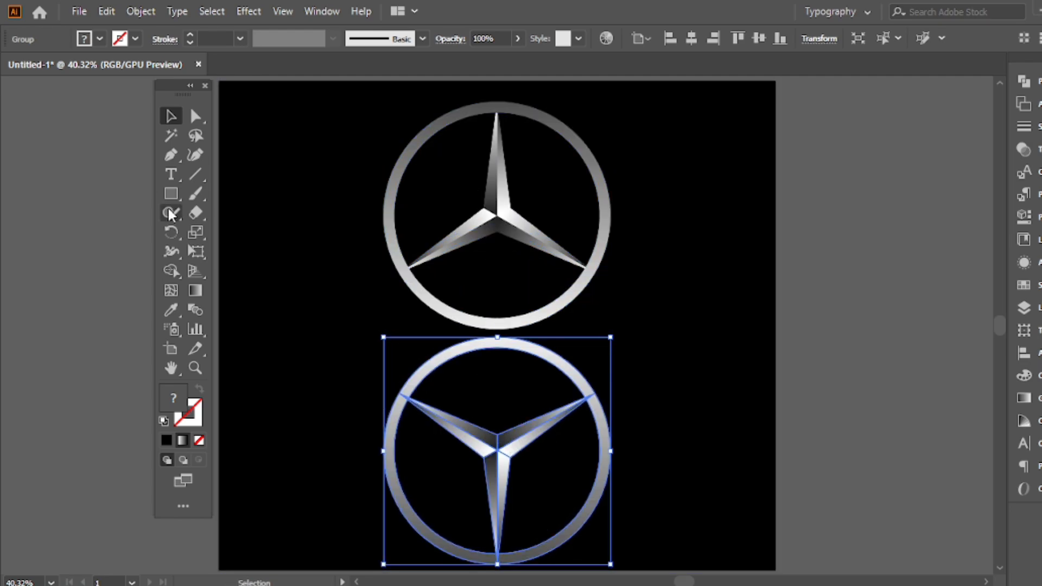
Lock the black background rectangle in Layer 1 so that it cannot be selected with the emblems
{"action": "left_click", "coordinate": [278, 185]}
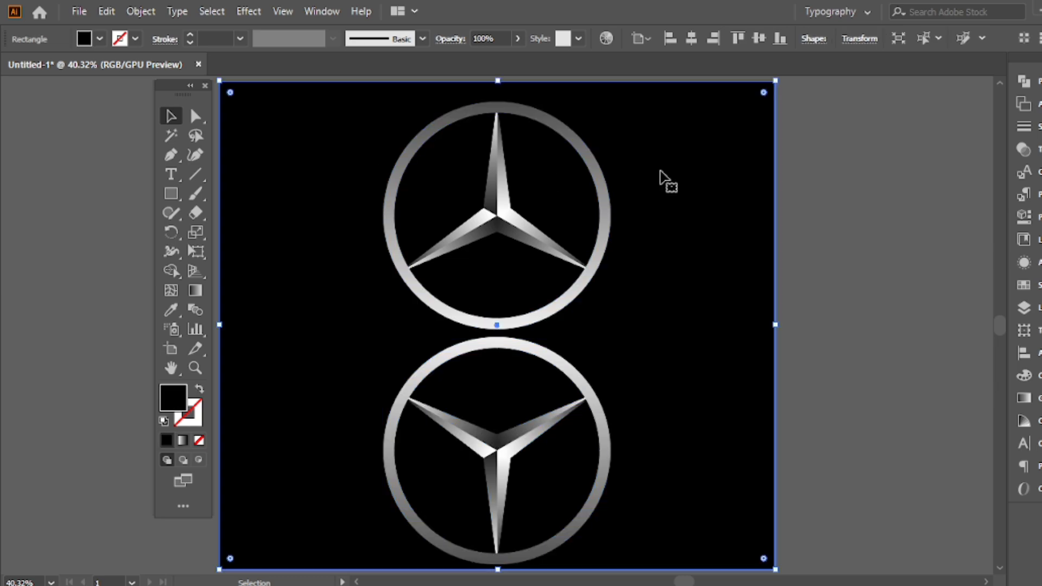
{"action": "left_click", "coordinate": [1023, 307]}
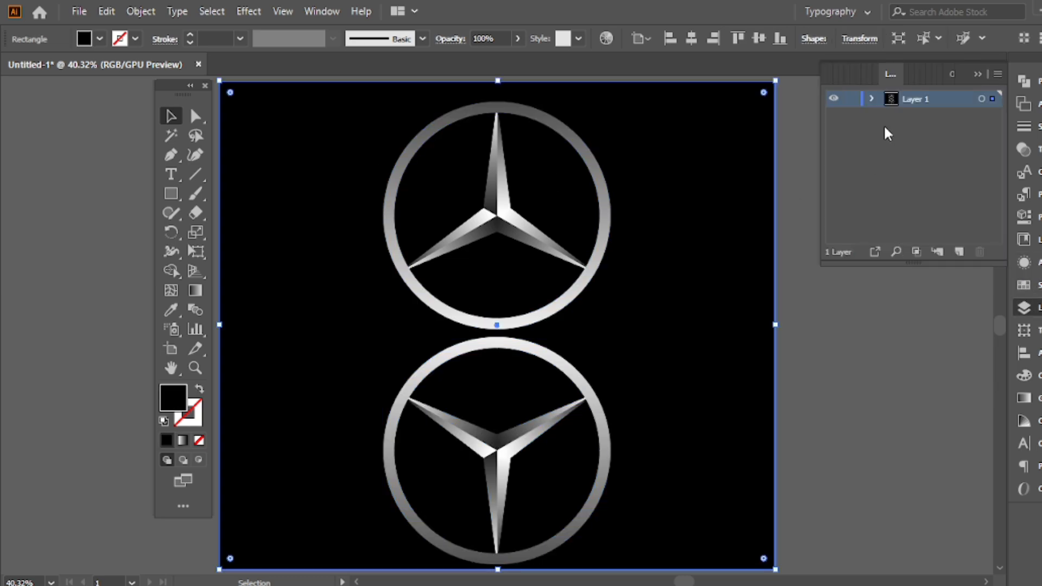
{"action": "left_click", "coordinate": [870, 98]}
{"action": "left_click", "coordinate": [852, 155]}
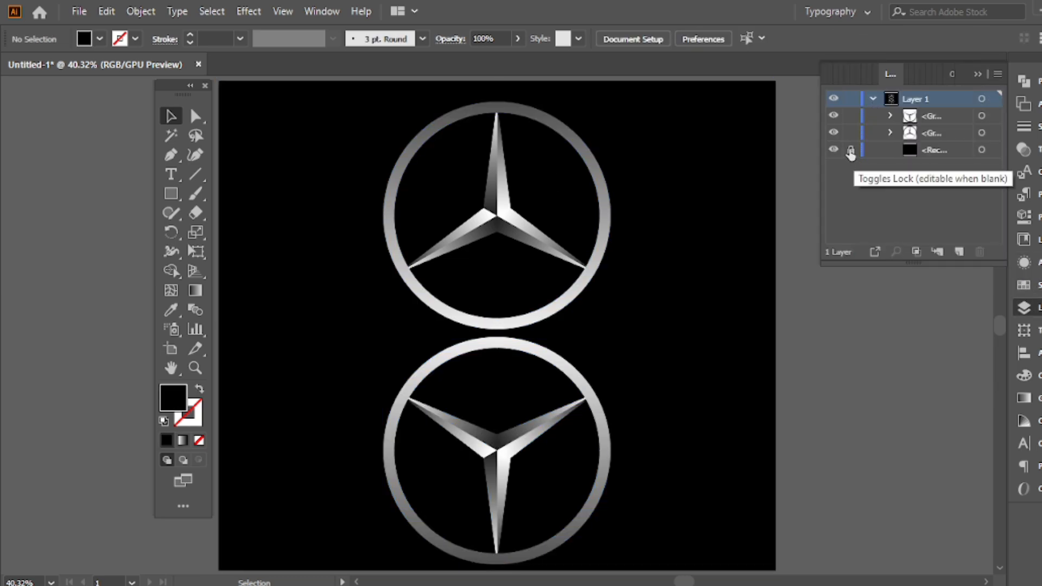
{"action": "left_click", "coordinate": [976, 74]}
{"action": "left_click_drag", "start_coordinate": [752, 130], "coordinate": [628, 278]}
{"action": "left_click_drag", "start_coordinate": [713, 152], "coordinate": [629, 295]}
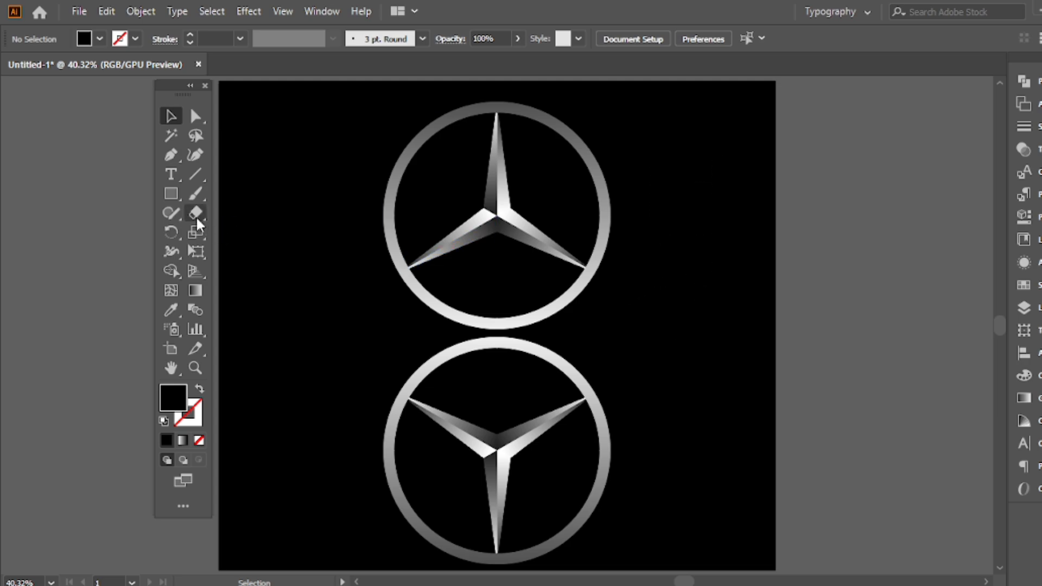
Draw a black rectangle over the reflected emblem, from its upper edge to the artboard's lower edge and wider than the ring
{"action": "left_click", "coordinate": [180, 190]}
{"action": "left_click", "coordinate": [250, 194]}
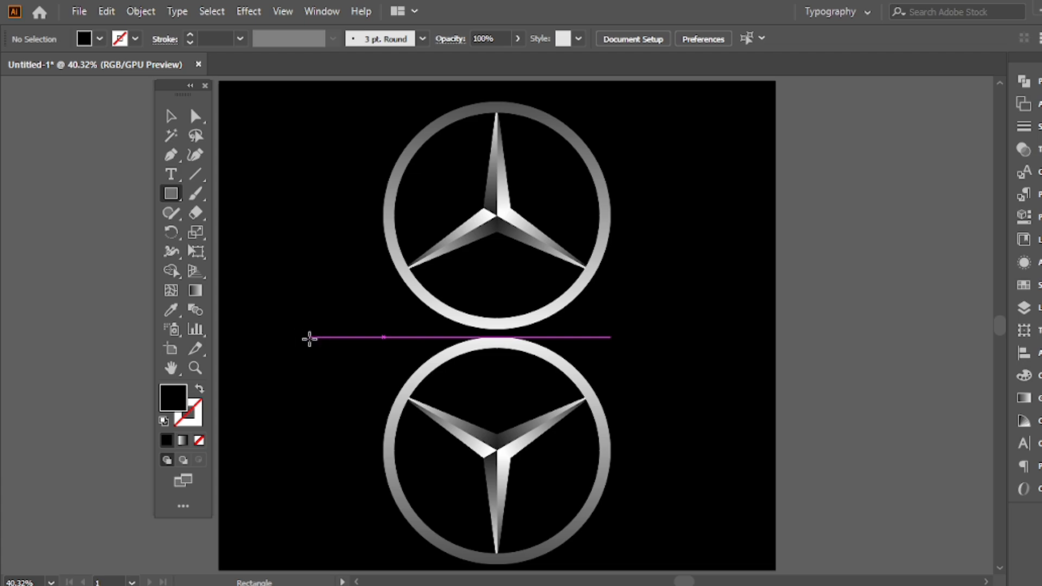
{"action": "left_click_drag", "start_coordinate": [299, 338], "coordinate": [711, 569]}
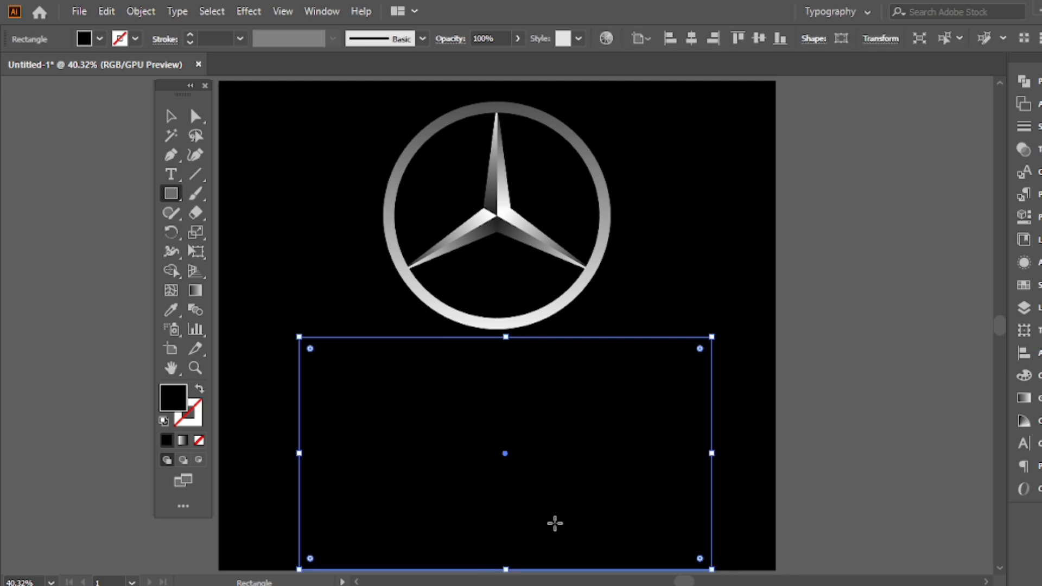
{"action": "key", "text": "v"}
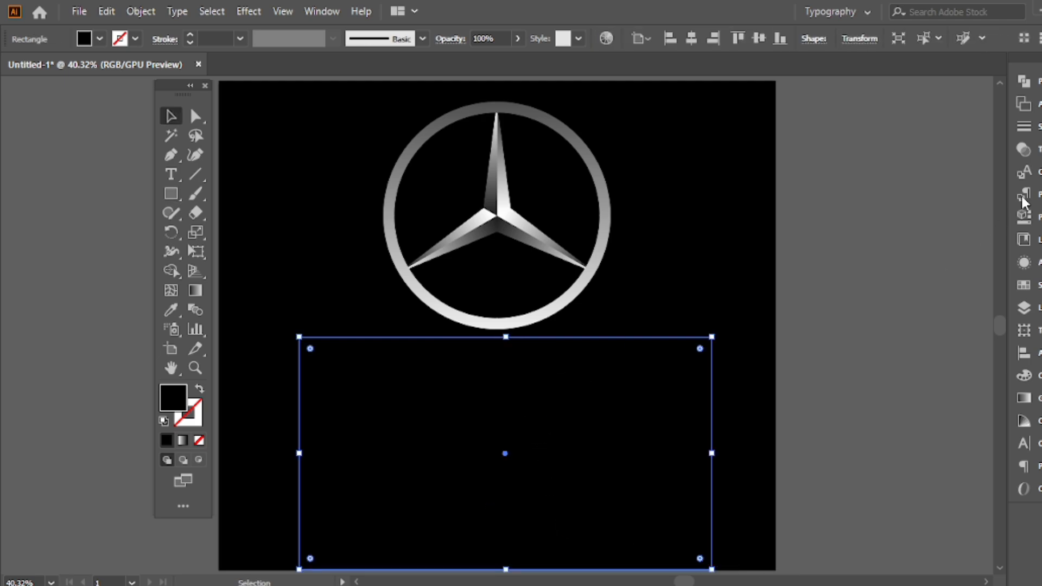
Fill the rectangle over the reflected emblem with the preset white-to-black linear gradient
{"action": "left_click", "coordinate": [1024, 398]}
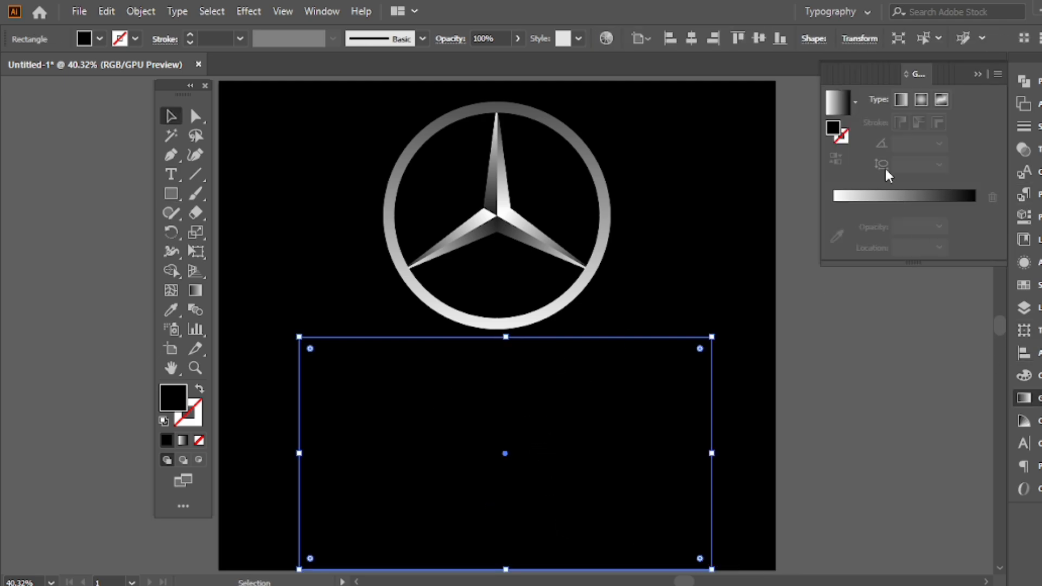
{"action": "left_click", "coordinate": [855, 104]}
{"action": "left_click", "coordinate": [764, 134]}
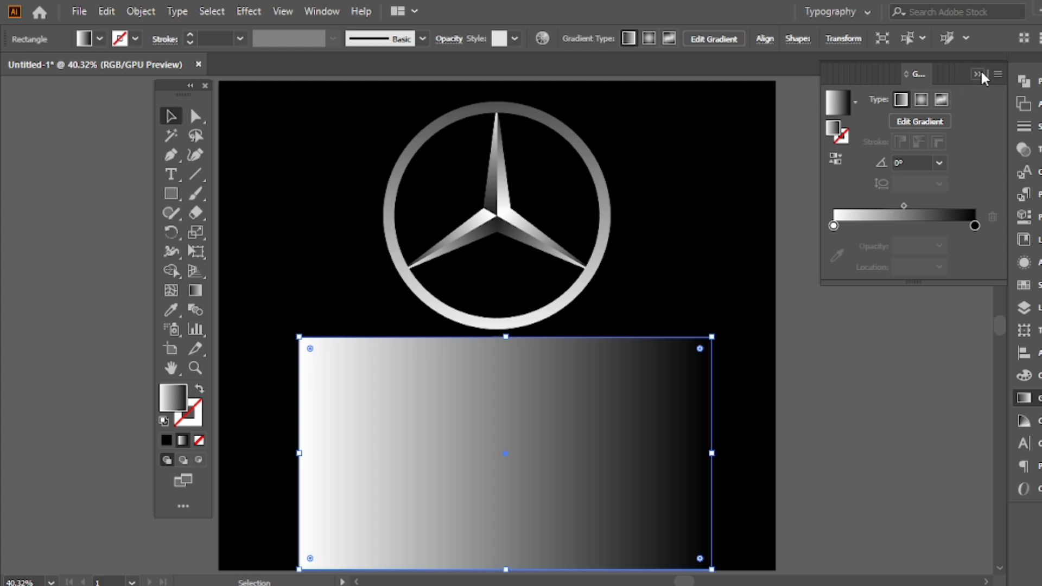
{"action": "left_click", "coordinate": [978, 73]}
Run the rectangle's gradient vertically from white at its upper edge to black at its lower edge, shifting the midpoint toward the white end
{"action": "scroll", "coordinate": [608, 312], "scroll_direction": "down", "scroll_amount": 1}
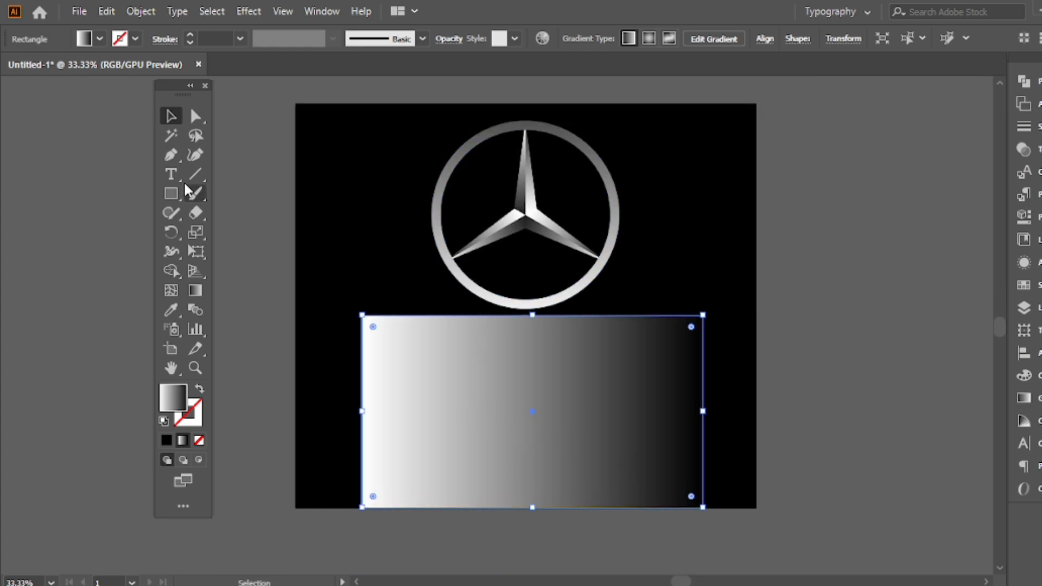
{"action": "left_click", "coordinate": [194, 292]}
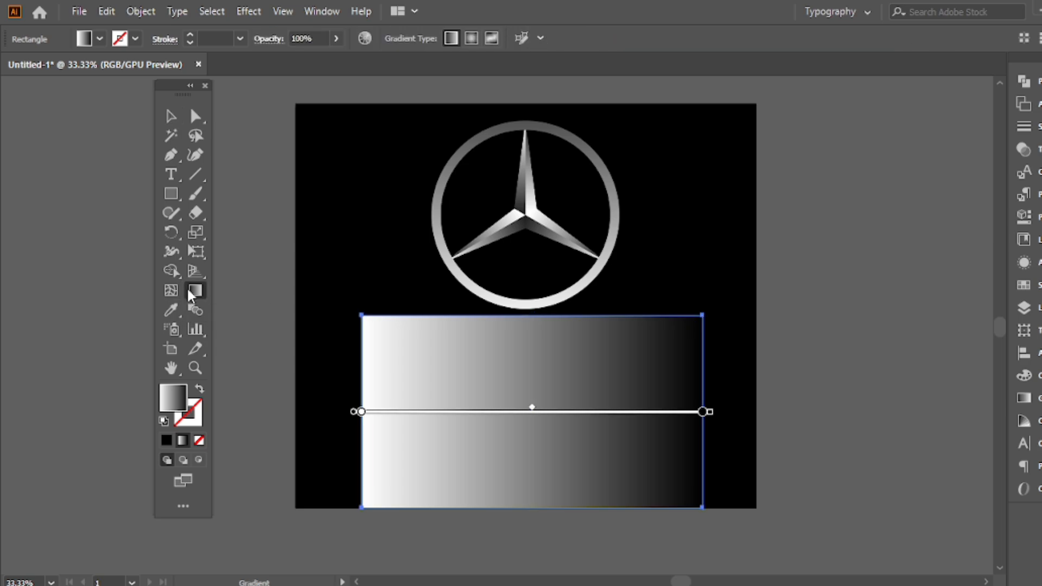
{"action": "left_click_drag", "start_coordinate": [526, 314], "coordinate": [532, 508]}
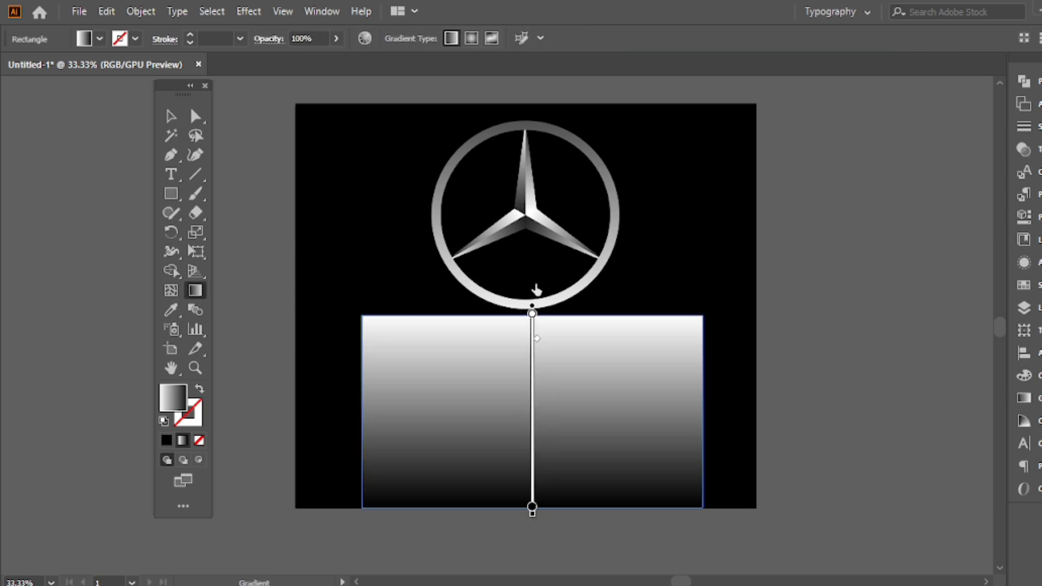
{"action": "left_click", "coordinate": [171, 115]}
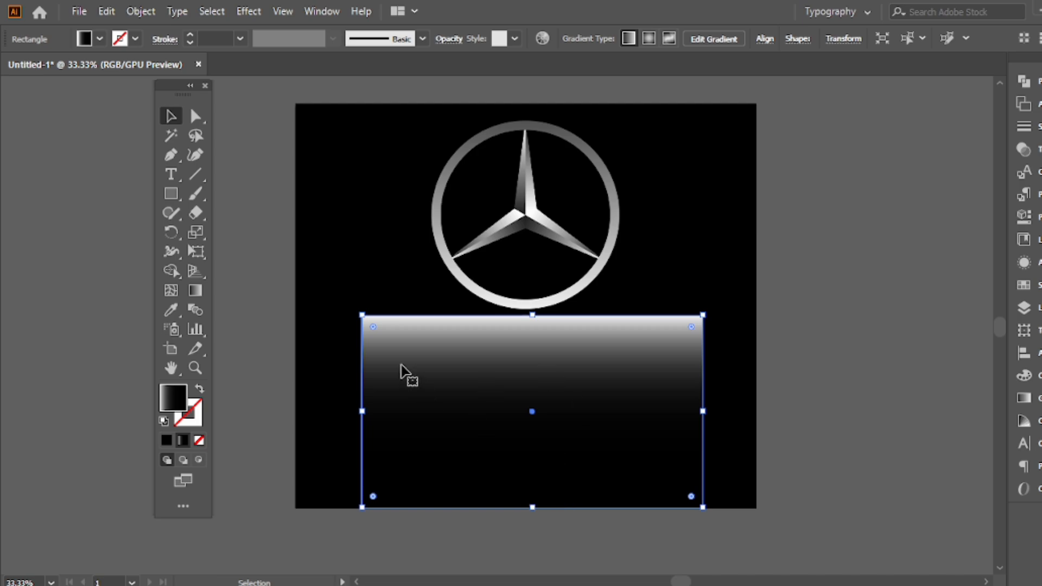
Select the gradient rectangle with the reflected emblem and center them horizontally on each other, aligning to the selection
{"action": "left_click_drag", "start_coordinate": [320, 373], "coordinate": [712, 509]}
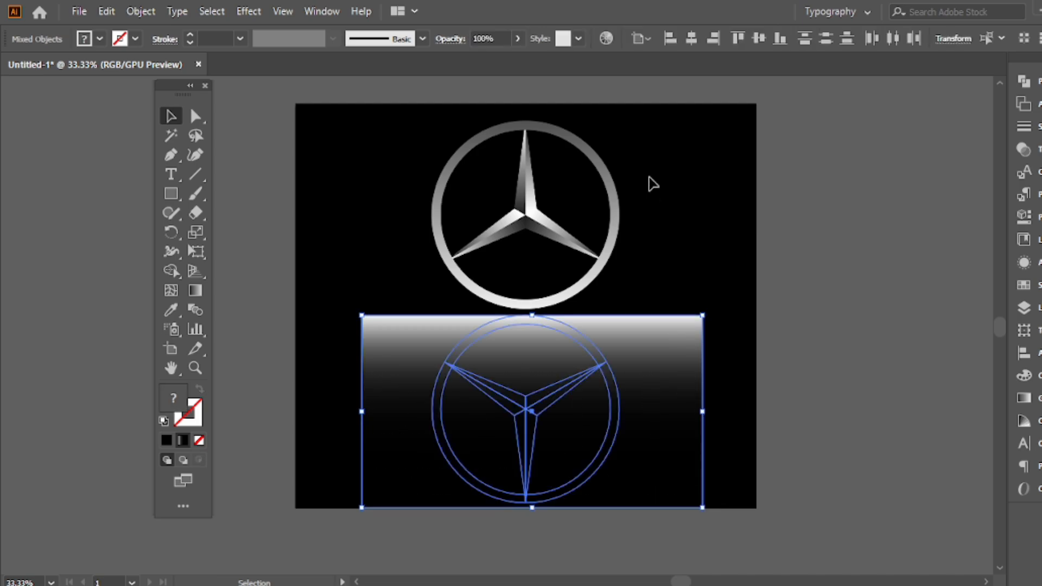
{"action": "left_click", "coordinate": [638, 39]}
{"action": "left_click", "coordinate": [679, 57]}
{"action": "left_click", "coordinate": [691, 38]}
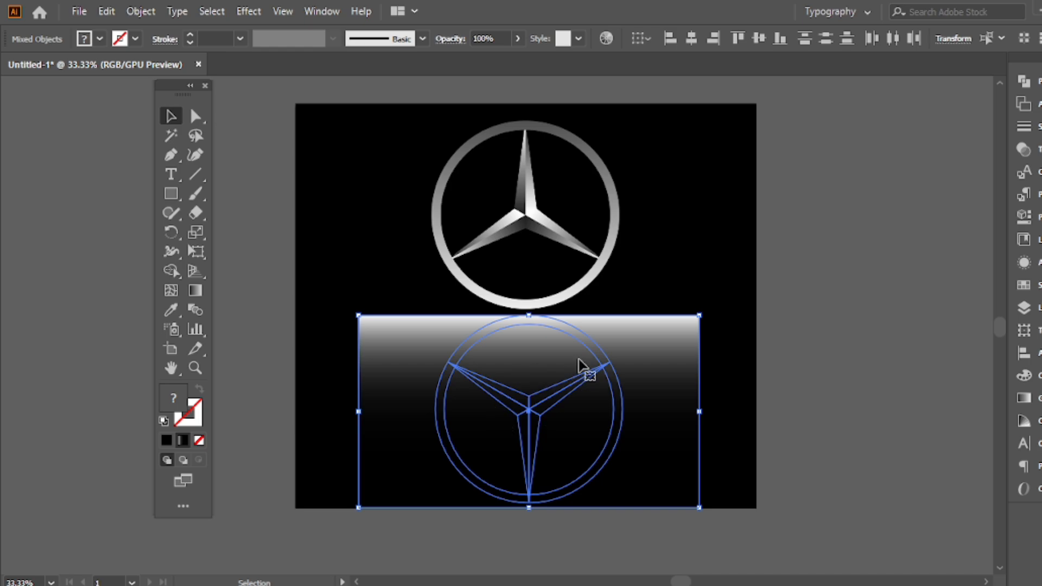
Make an opacity mask from the gradient rectangle so the reflected emblem fades out downward
{"action": "left_click", "coordinate": [1026, 149]}
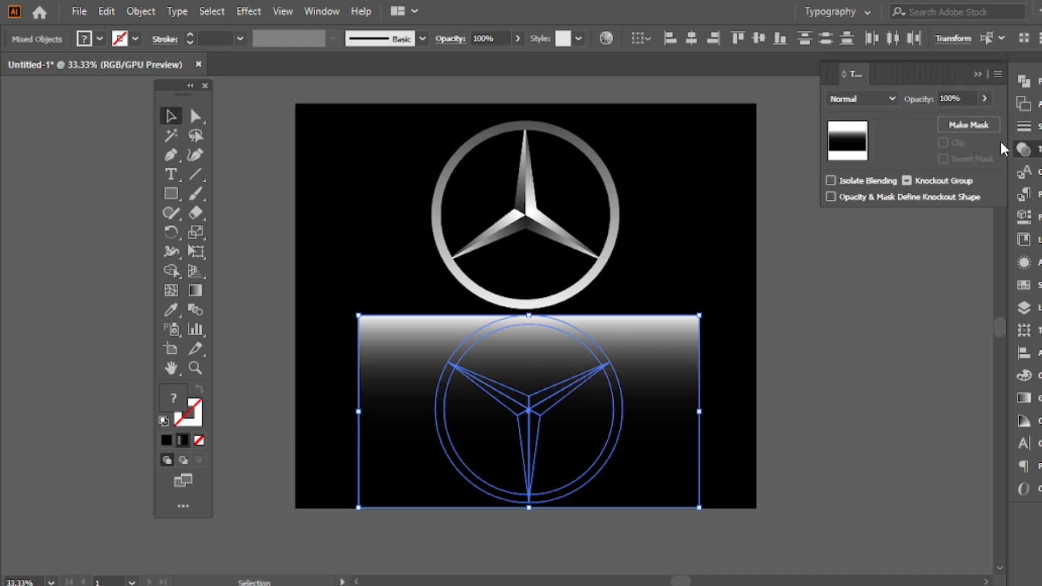
{"action": "left_click", "coordinate": [961, 130]}
{"action": "left_click", "coordinate": [975, 76]}
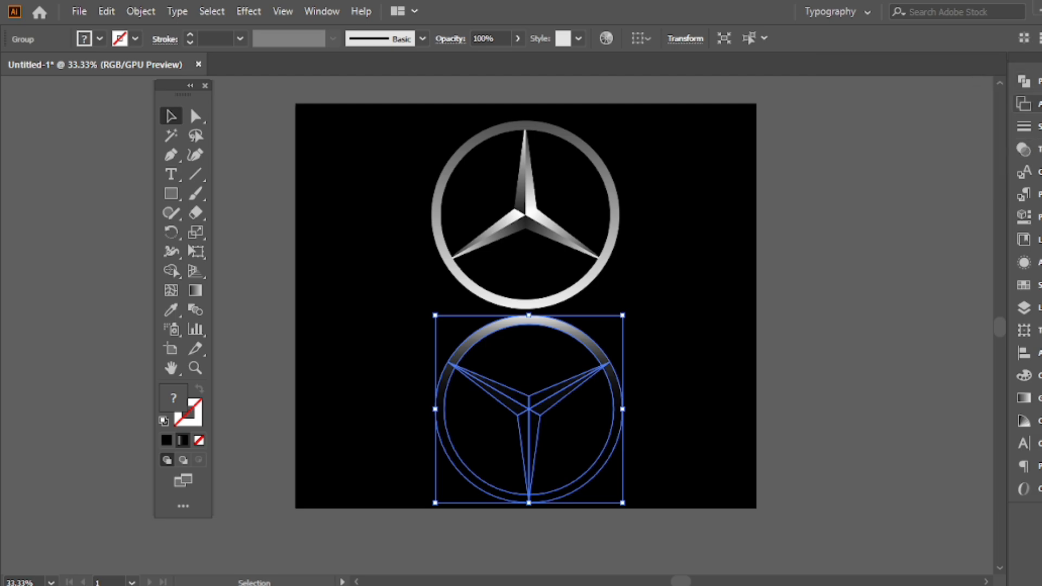
{"action": "left_click", "coordinate": [873, 195]}
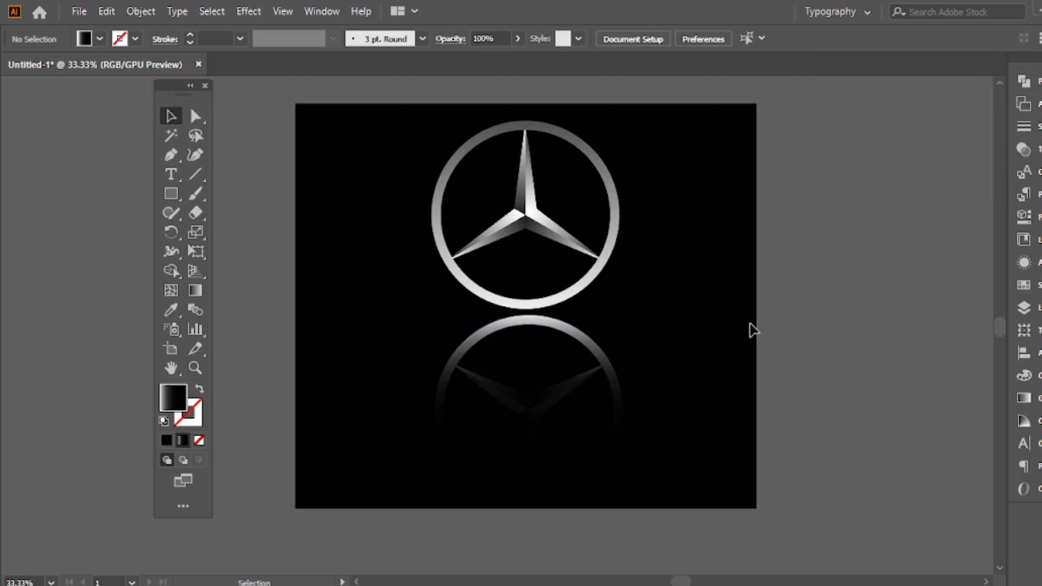
Select the upright emblem and its reflection, center them horizontally on each other, and center both horizontally on the artboard
{"action": "left_click", "coordinate": [599, 275]}
{"action": "left_click", "coordinate": [584, 345], "text": "shift"}
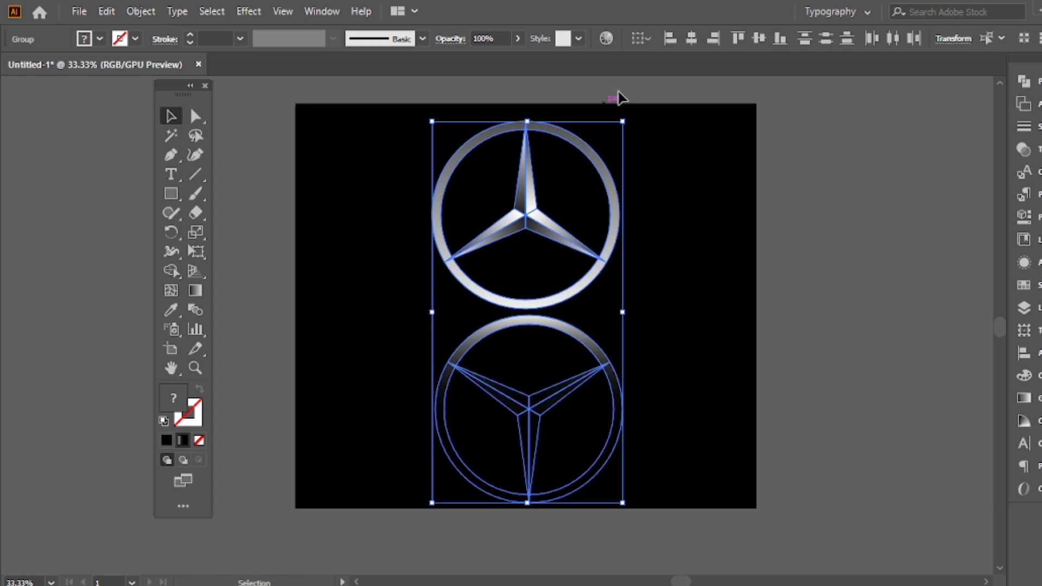
{"action": "left_click", "coordinate": [692, 38]}
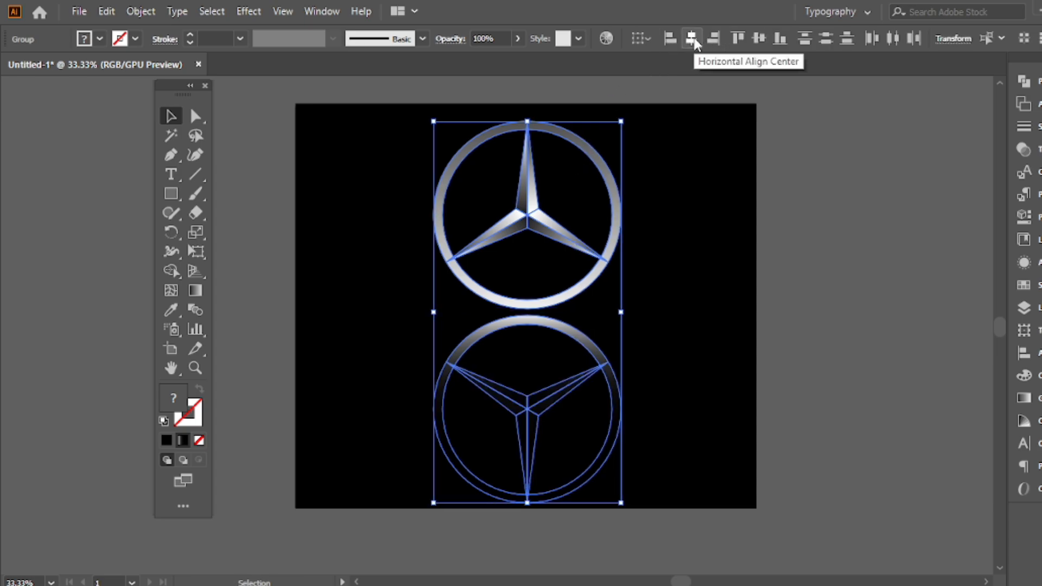
{"action": "left_click", "coordinate": [643, 38]}
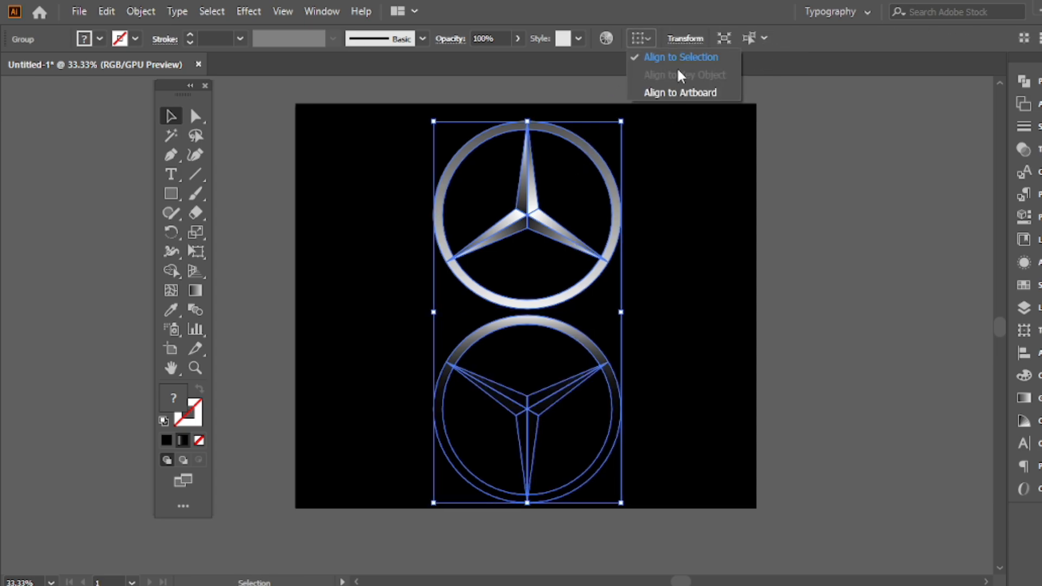
{"action": "left_click", "coordinate": [680, 92]}
{"action": "left_click", "coordinate": [691, 38]}
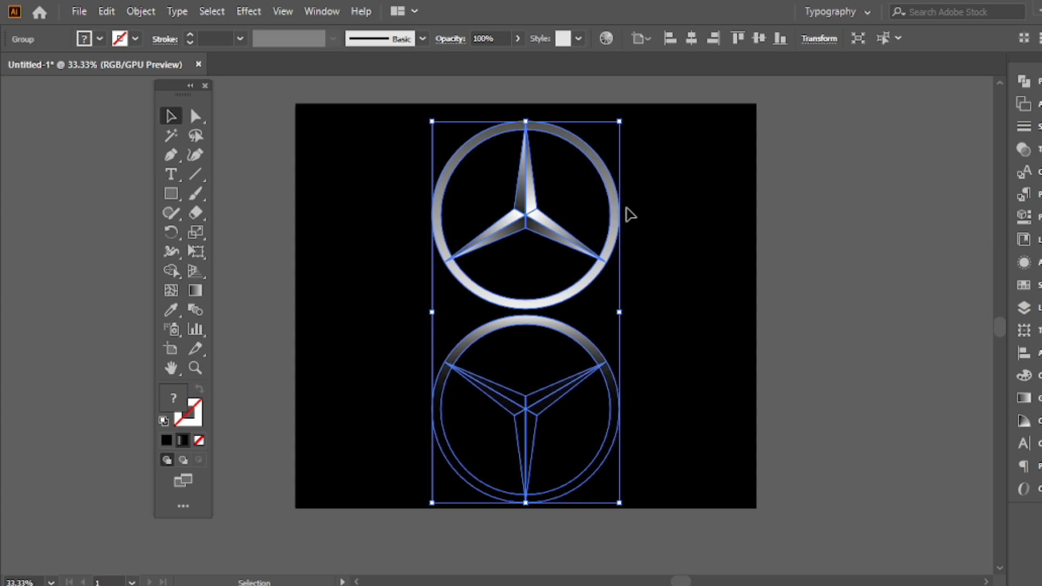
Move the emblem and its reflection straight down together until the reflection runs past the artboard's lower edge, and deselect them
{"action": "left_click", "coordinate": [624, 239]}
{"action": "left_click_drag", "start_coordinate": [616, 234], "coordinate": [611, 298]}
{"action": "key", "text": "ctrl+h"}
{"action": "left_click", "coordinate": [802, 190]}
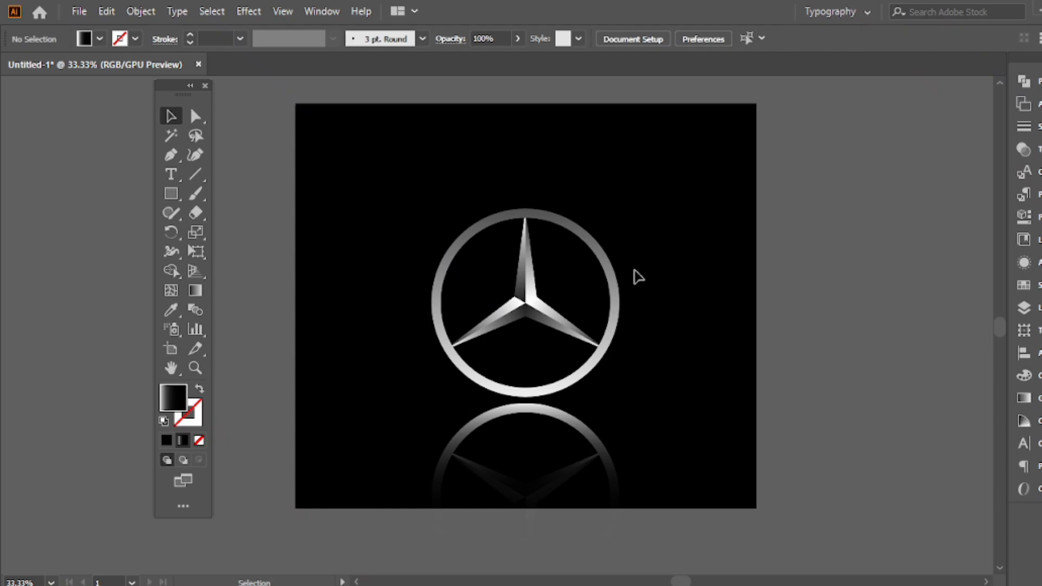
{"action": "scroll", "coordinate": [646, 182], "scroll_direction": "up", "scroll_amount": 1}
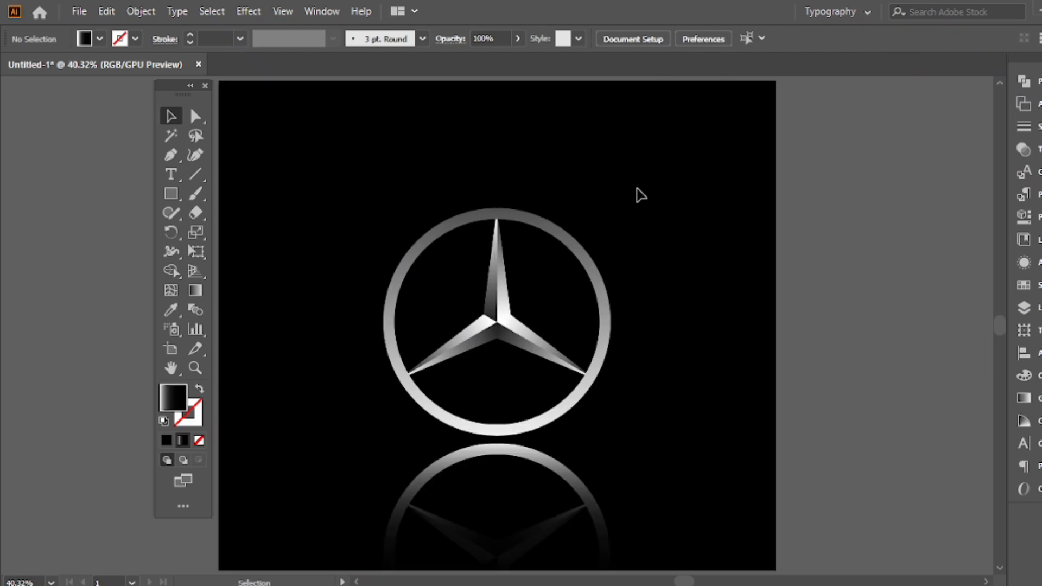